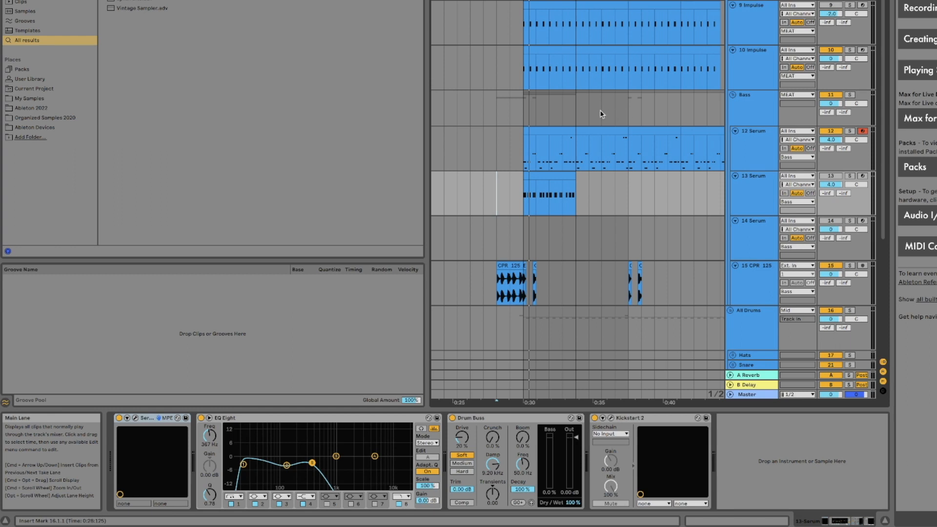
Step: Look over the bass, drum and loop tracks and set the playback start at the beginning of the Serum bass clips
scroll(576, 118, down, 8)
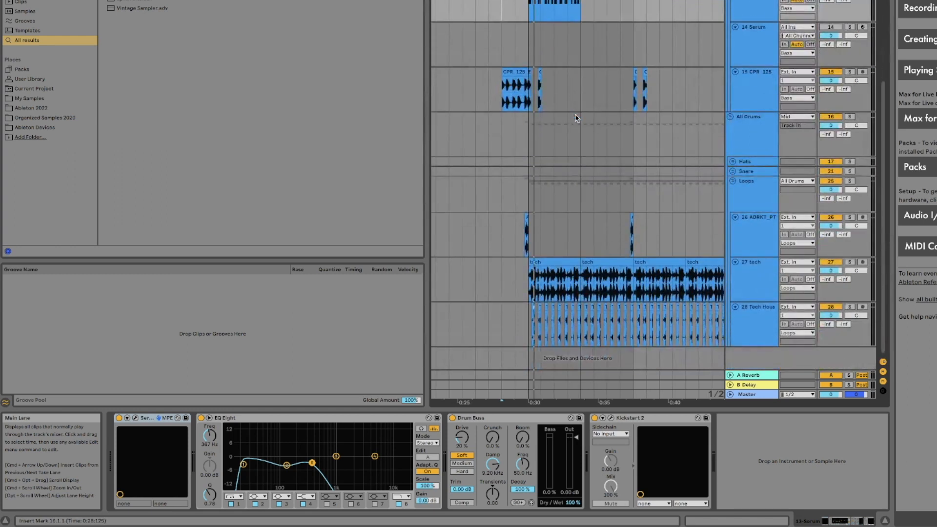
scroll(576, 117, up, 10)
scroll(545, 82, down, 4)
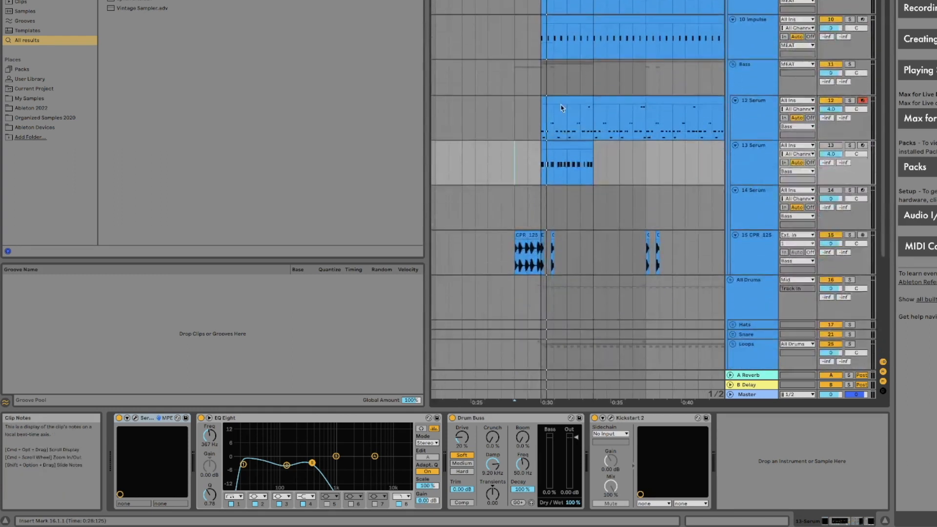
click(545, 81)
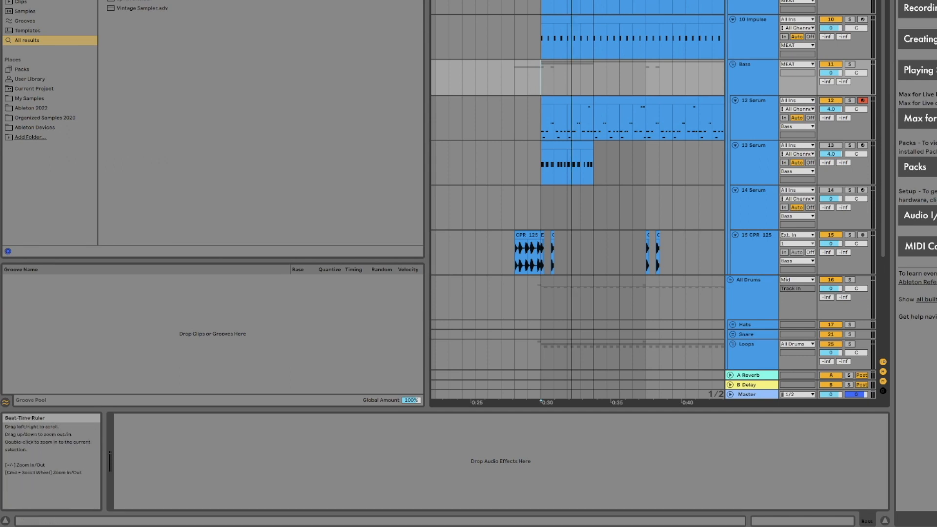
Step: Solo the 13 Serum track inside the Bass group
scroll(569, 402, up, 3)
click(746, 161)
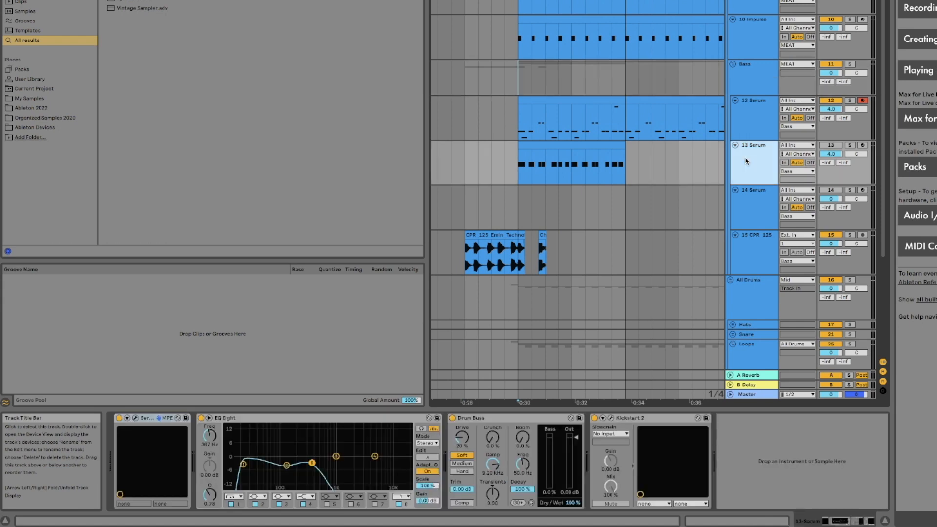
scroll(644, 163, down, 2)
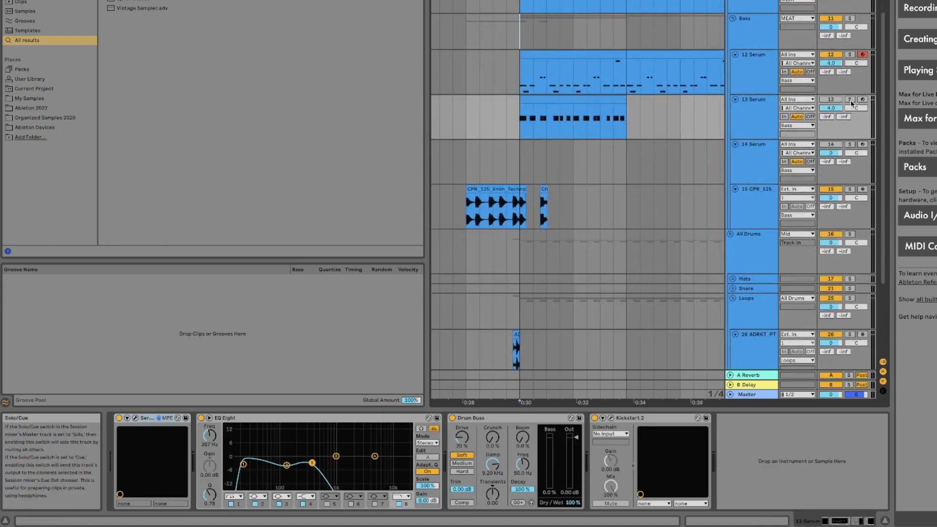
click(850, 99)
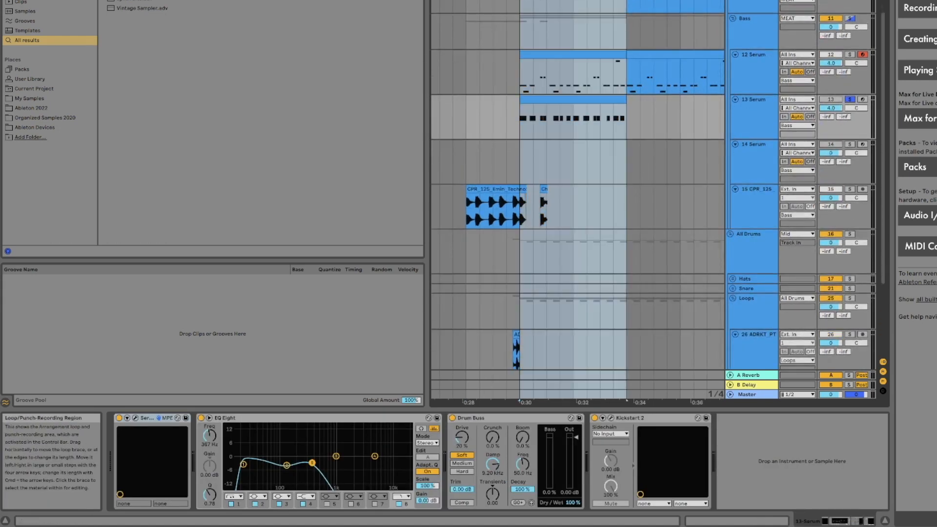
Step: Open the 13 Serum clip's MIDI notes and enlarge the note editor to fill most of the window
scroll(654, 81, down, 2)
click(581, 49)
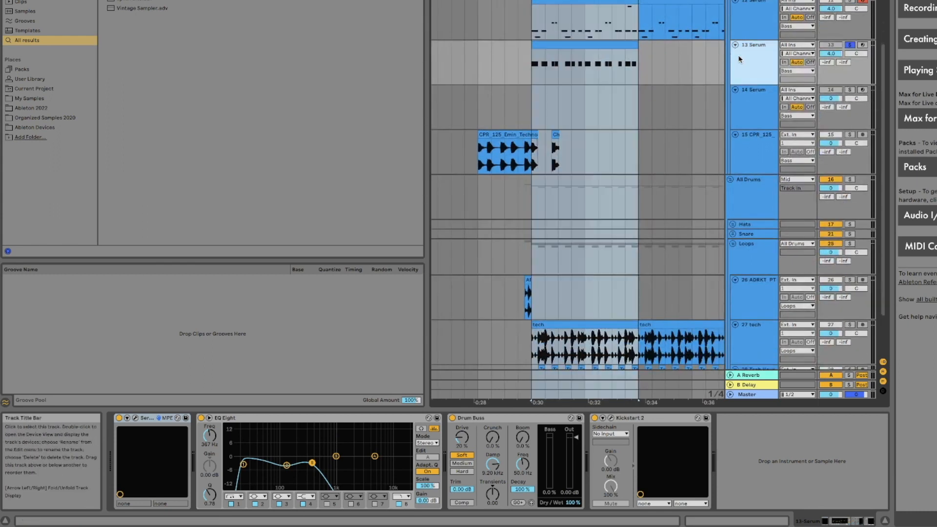
double_click(581, 49)
drag(646, 409, 634, 74)
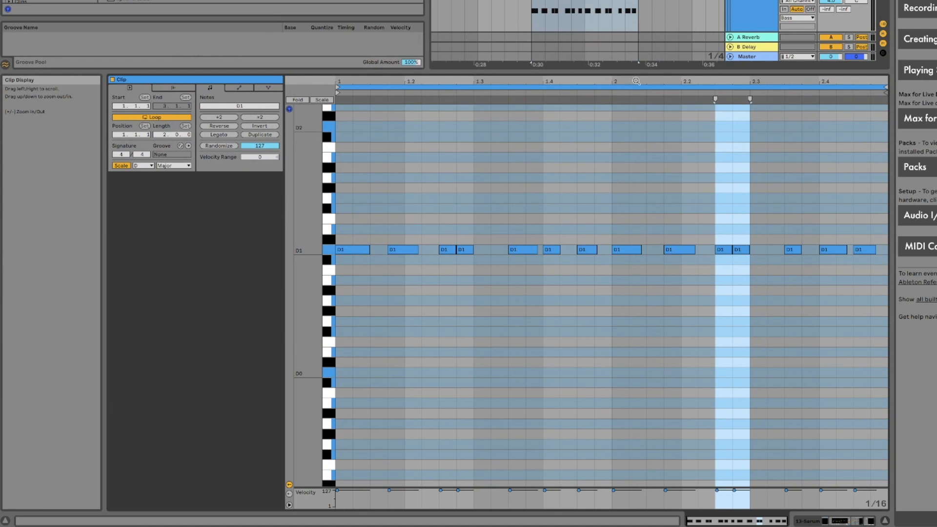
Step: Toggle the bass track solo and play the looped section to hear the bass in isolation
click(848, 0)
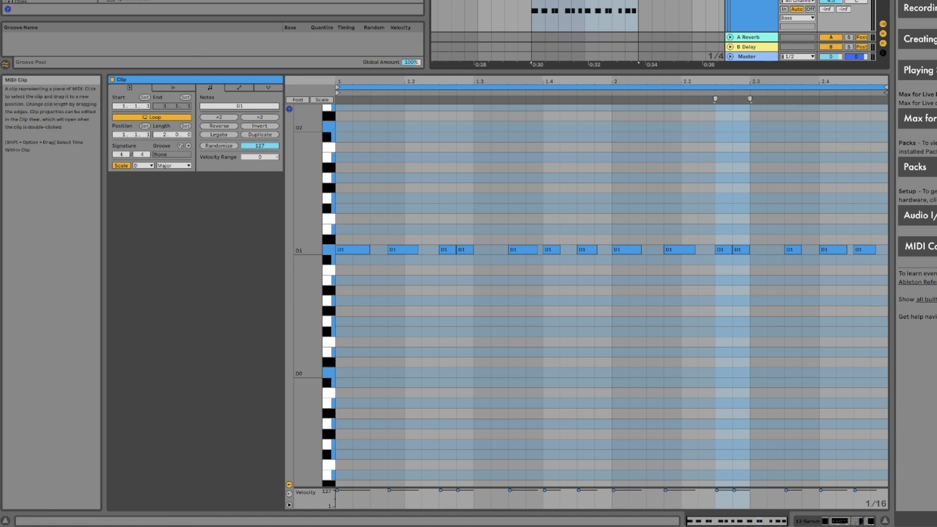
click(585, 1)
key(space)
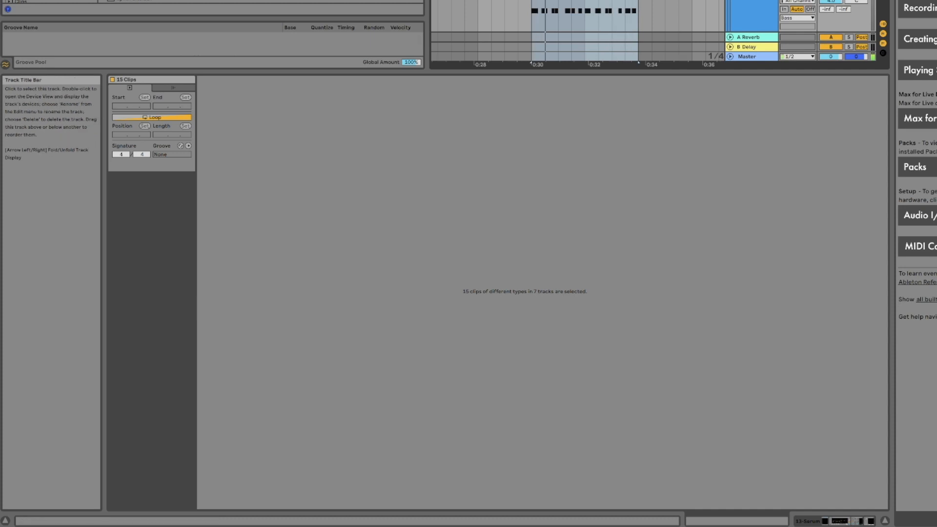
Step: Set the high-cut band of the 12 Serum track's EQ Eight to 484 Hz and end the solo
double_click(754, 2)
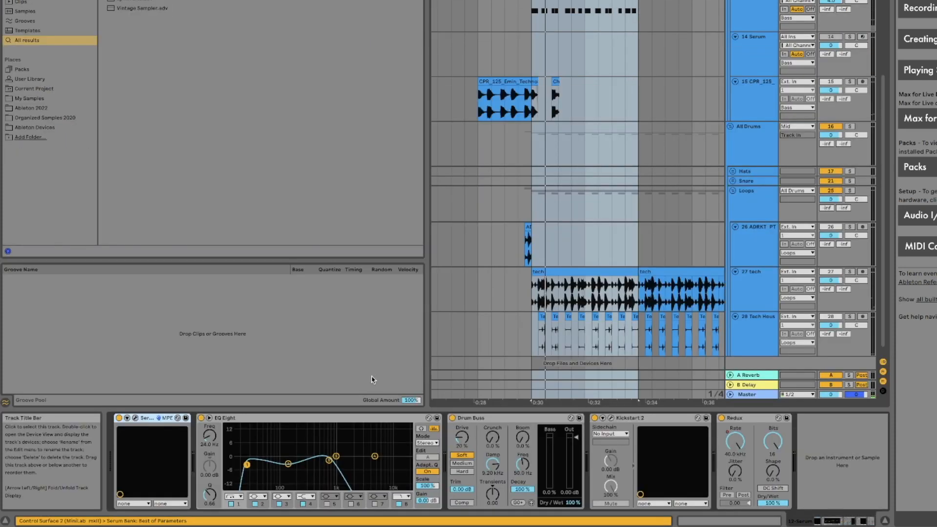
drag(329, 461, 318, 460)
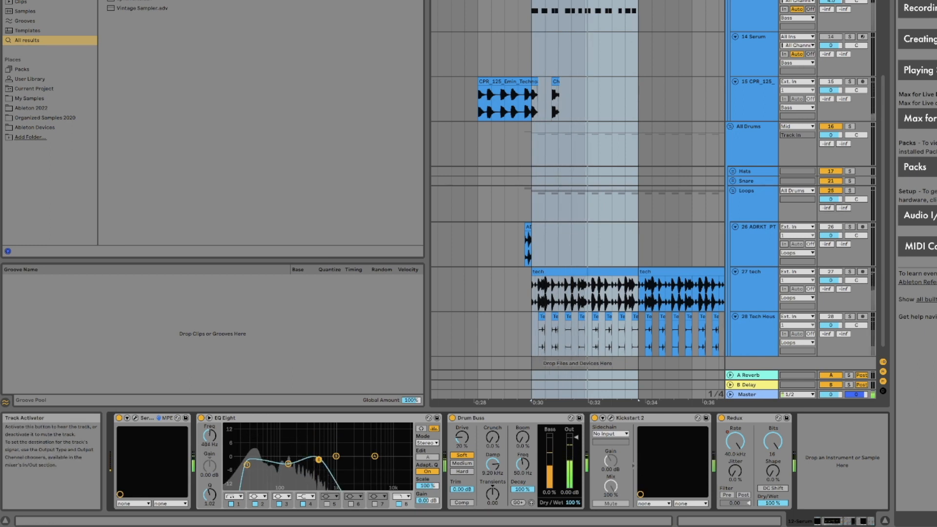
click(850, 0)
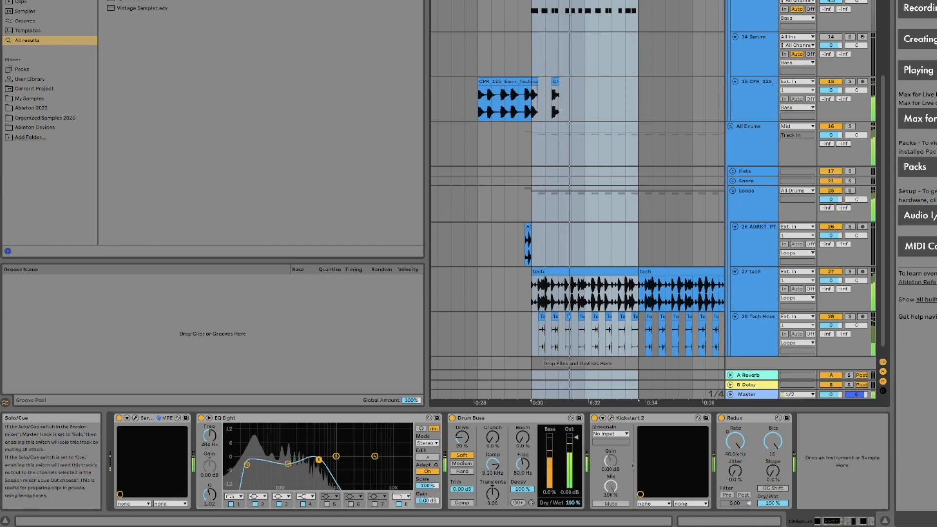
Step: Return to the 13 Serum track and open its clip's MIDI notes for editing
click(750, 9)
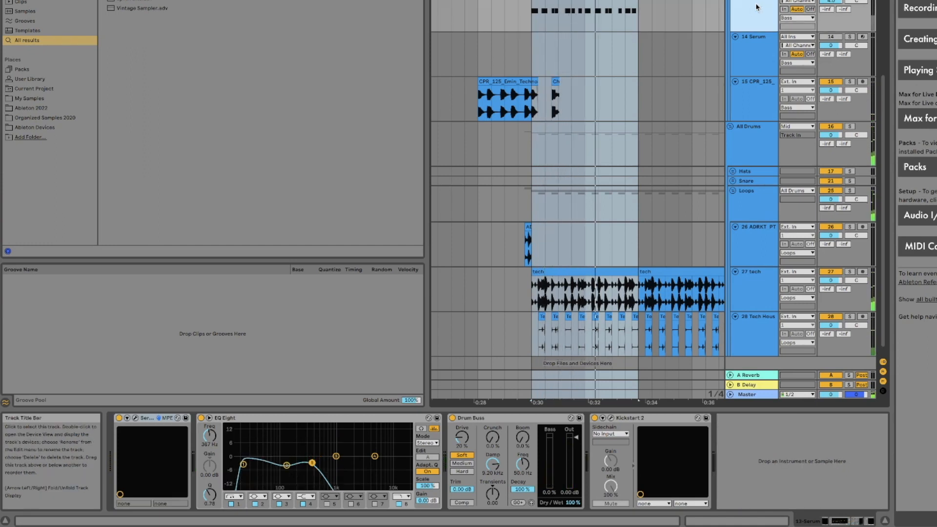
click(849, 1)
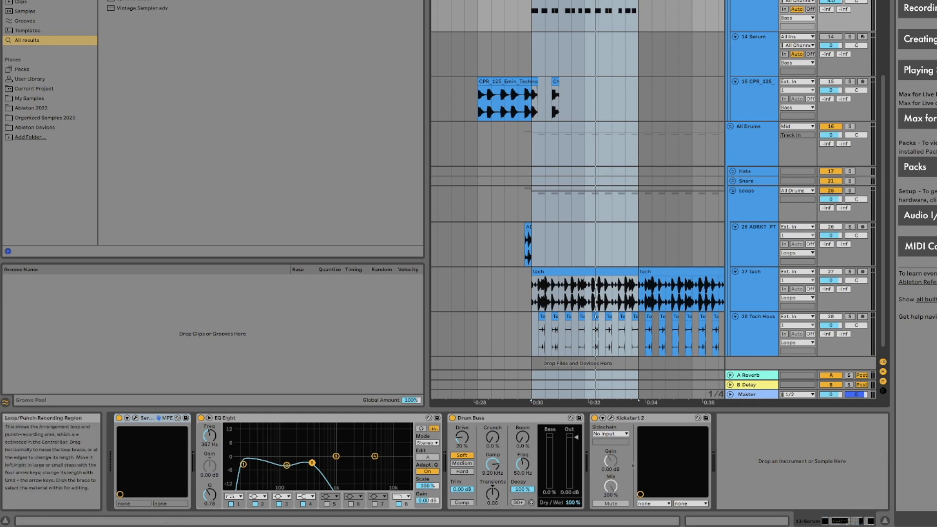
click(601, 1)
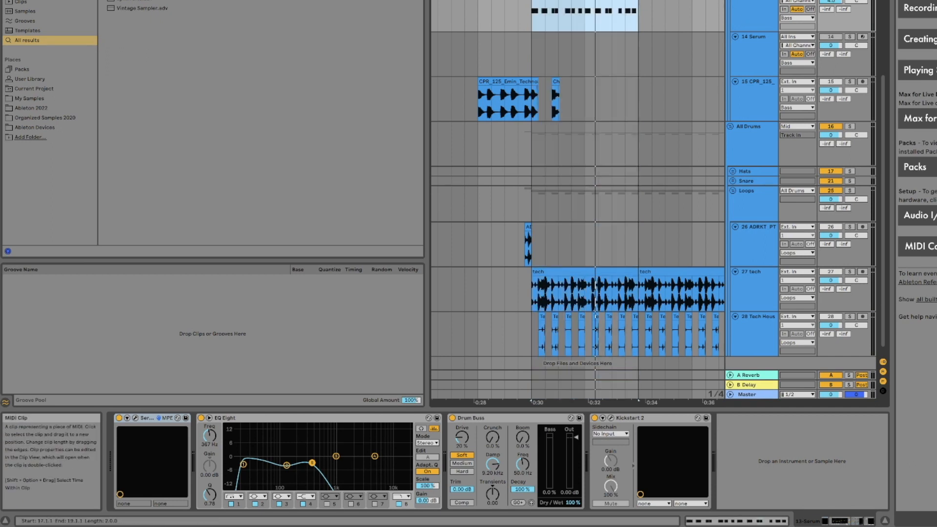
click(623, 2)
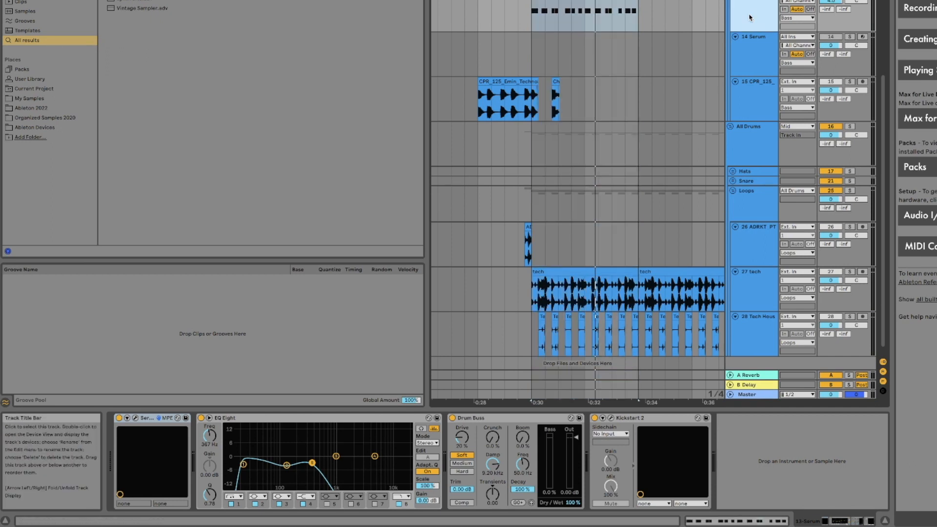
double_click(622, 1)
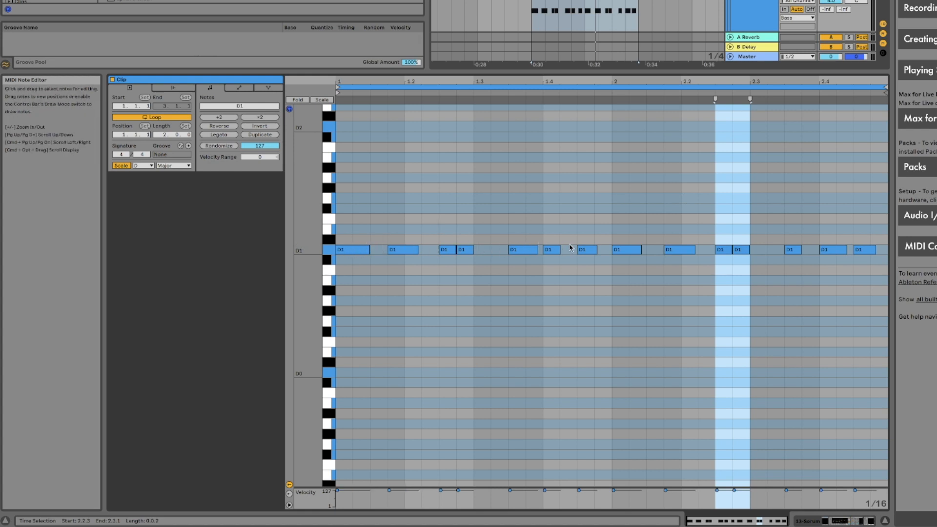
Step: Play the 13 Serum bass loop while following its D1 notes
click(752, 20)
key(space)
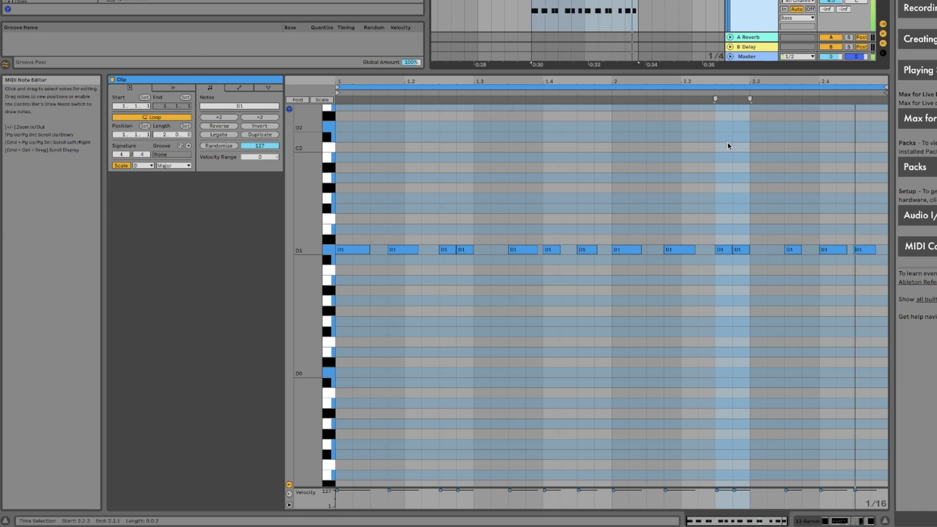
key(space)
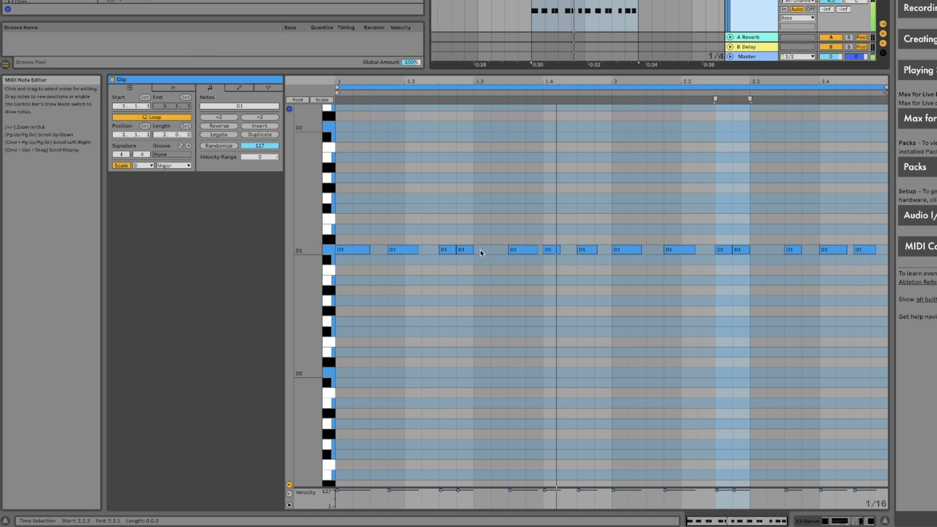
Step: Move the fifth D1 note one sixteenth earlier to 1.3.2 and extend the short D1 note after beat 2.3 back to 2.3.2
drag(513, 250, 498, 253)
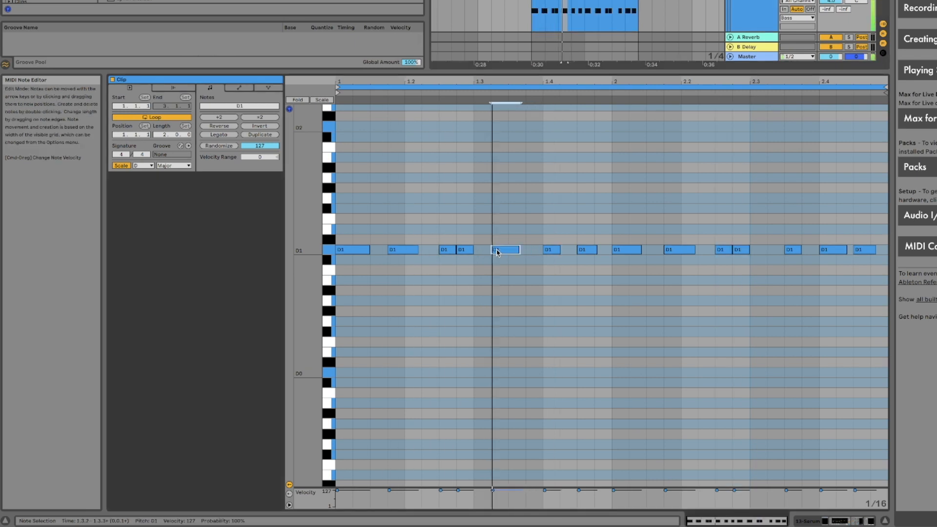
drag(785, 249, 769, 250)
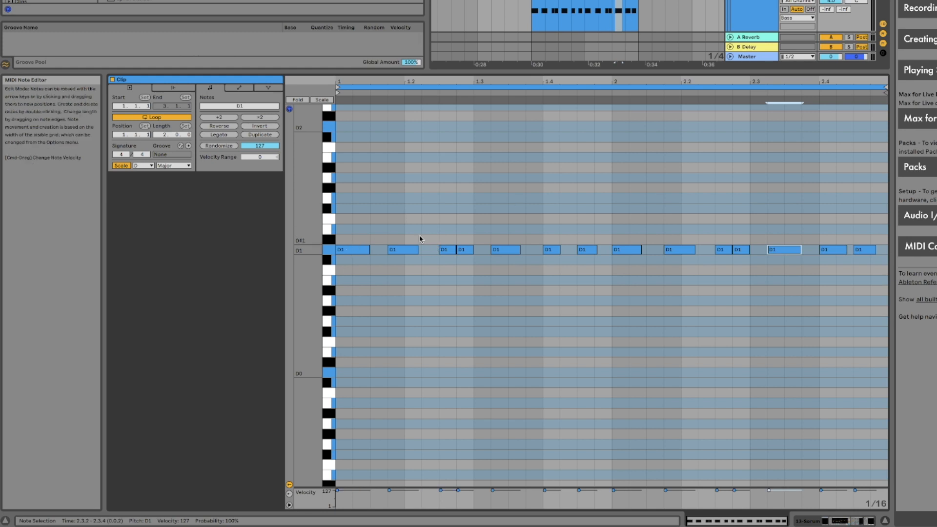
Step: Examine the clip's scale type choices, keep D Major, and inspect the highlighted scale rows around the notes
click(174, 166)
click(180, 167)
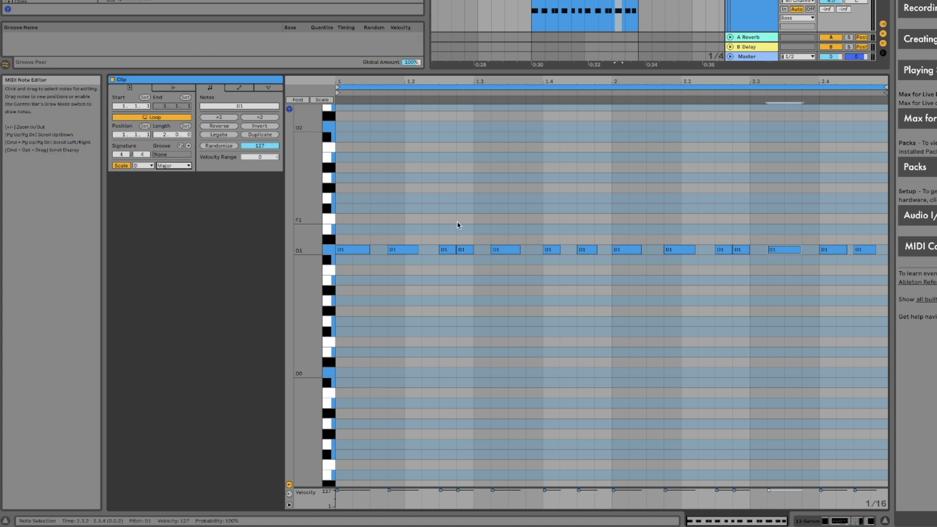
scroll(457, 225, up, 3)
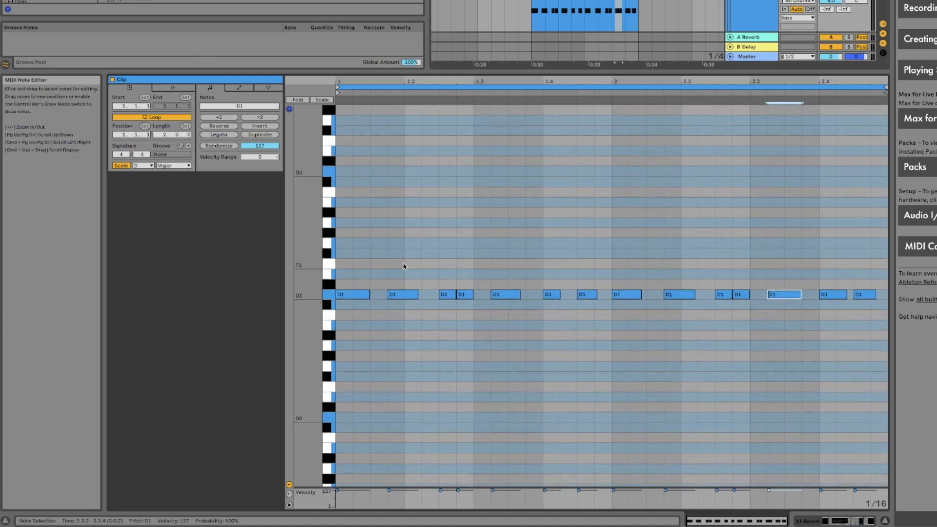
click(595, 250)
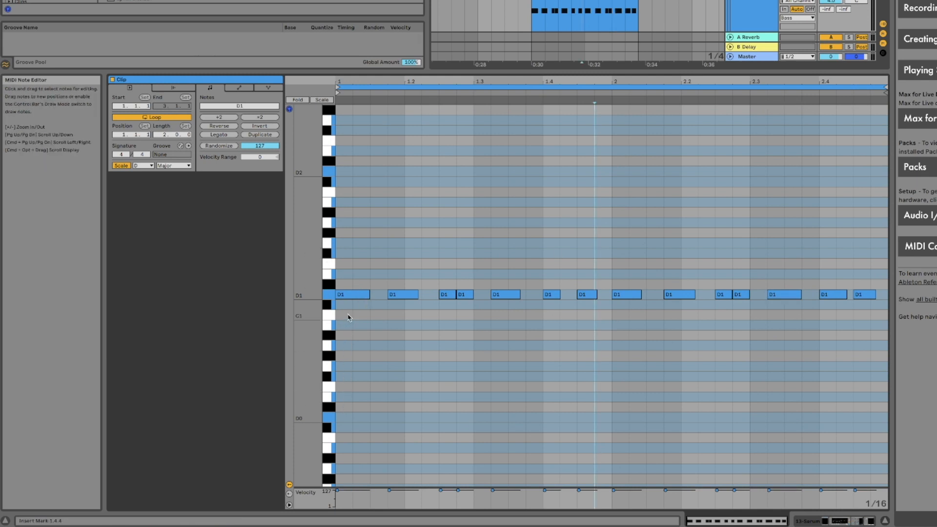
Step: Audition the whole bass pattern transposed to C1, G1 and F1, and return all its notes to D1
key(ctrl+a)
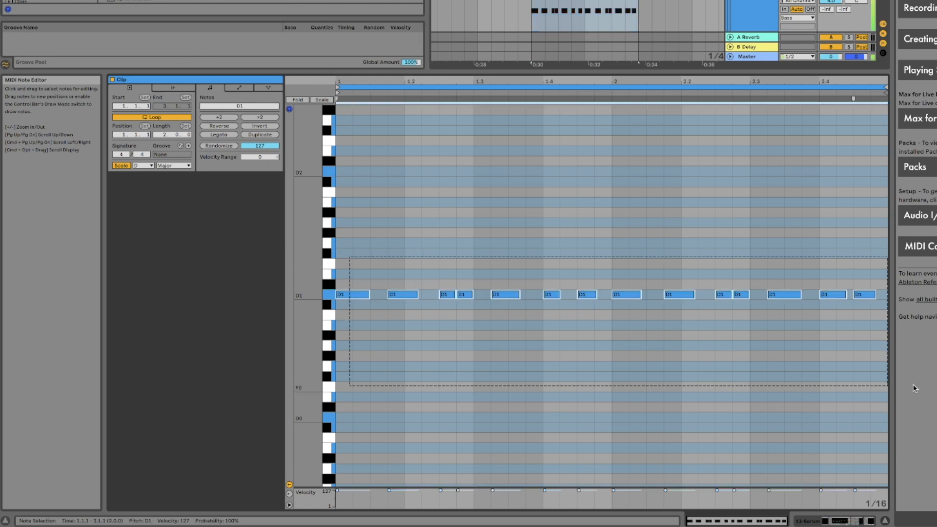
drag(353, 296, 354, 319)
key(space)
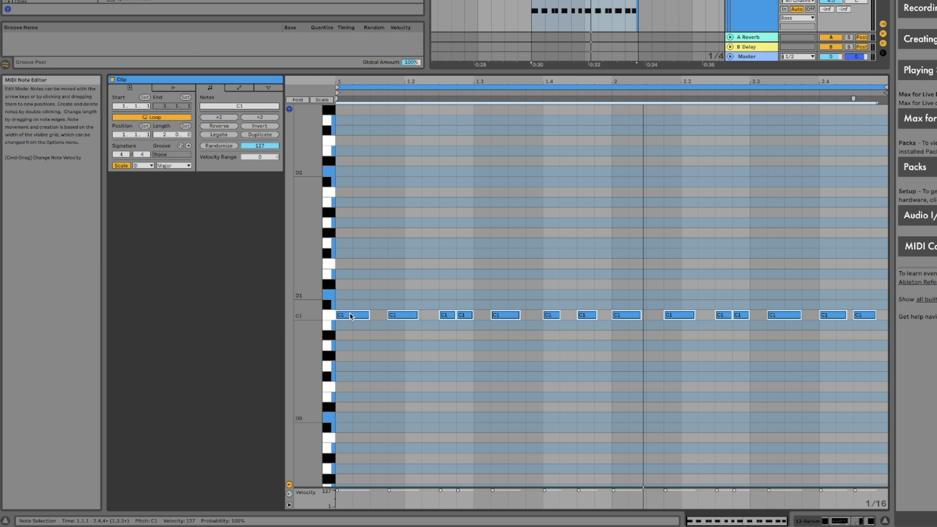
drag(351, 316, 354, 249)
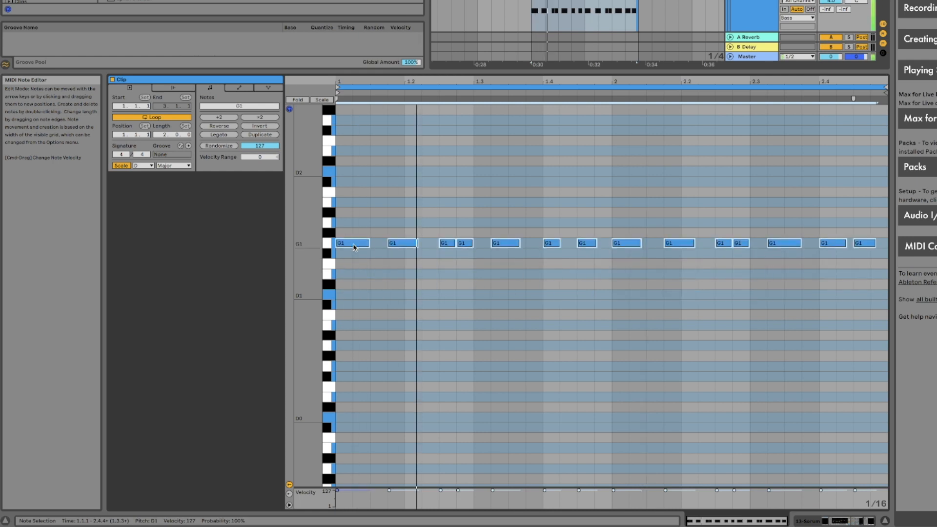
drag(354, 249, 354, 266)
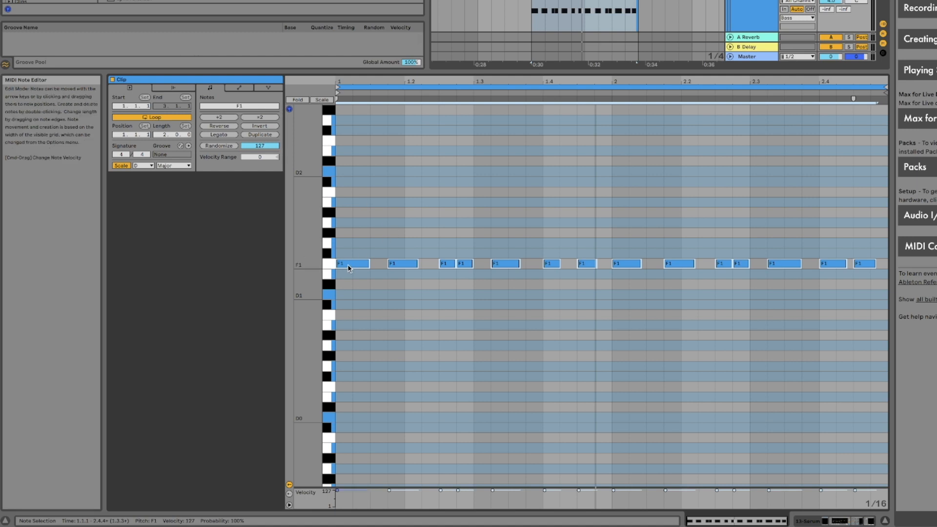
drag(349, 267, 351, 295)
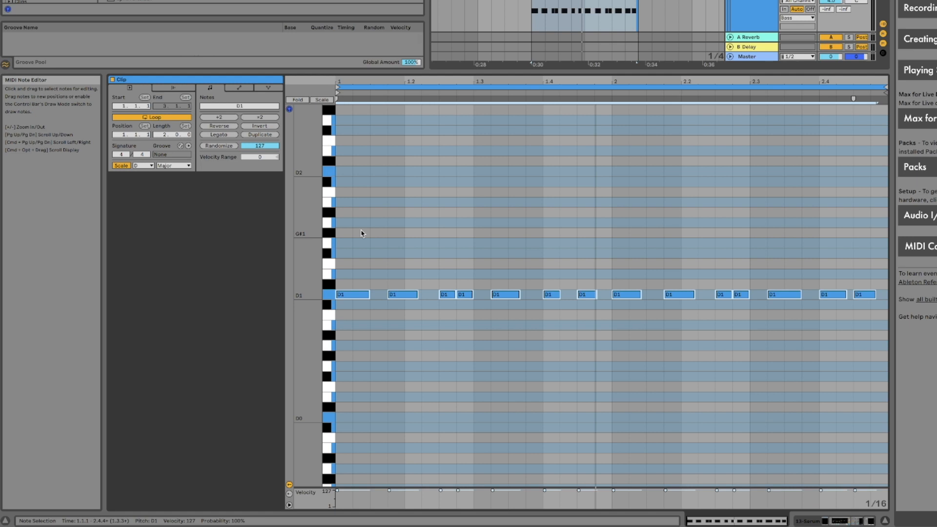
click(438, 255)
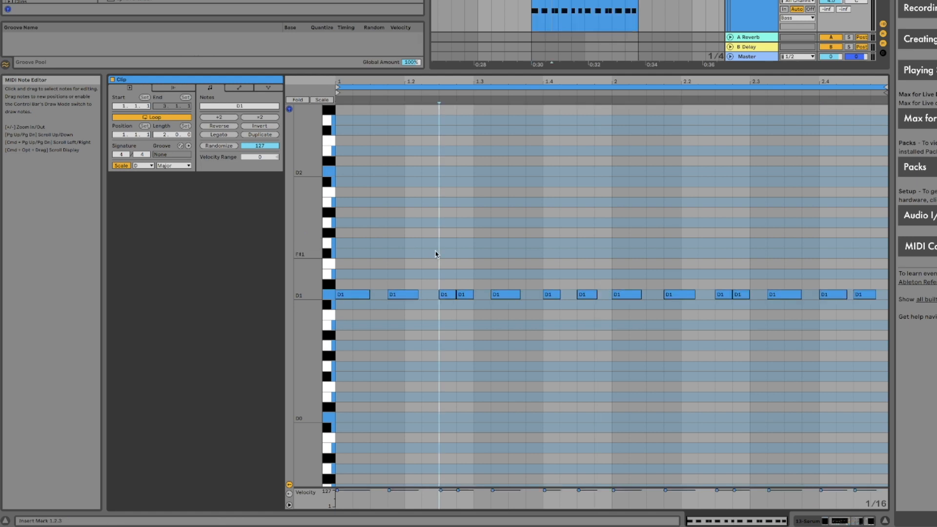
Step: Raise the clip's second note to A1, the third and fourth notes to B1, and the fifth note to F#1
click(753, 7)
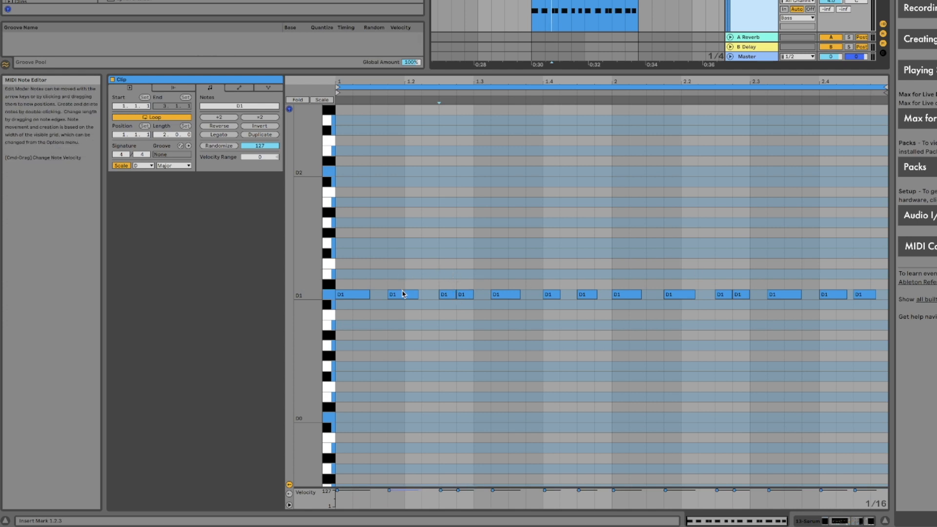
drag(405, 297, 405, 223)
drag(486, 318, 449, 202)
drag(502, 297, 504, 257)
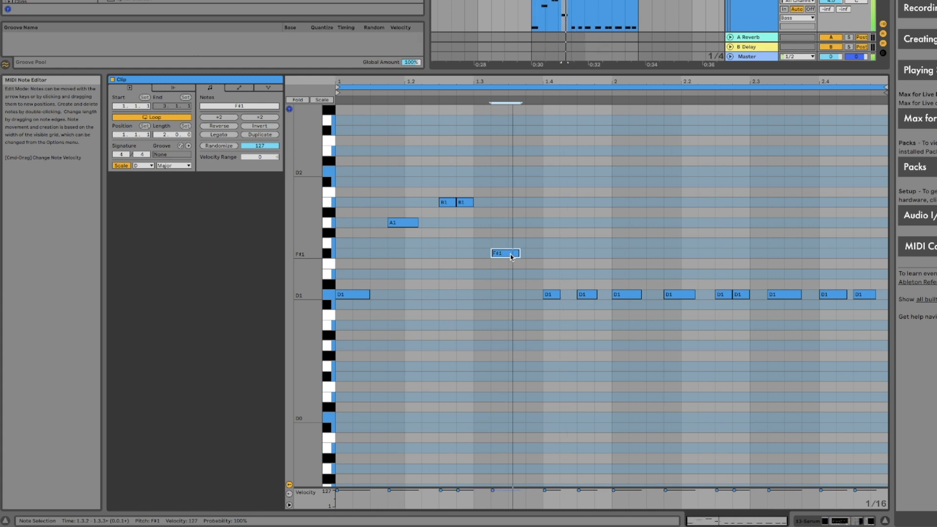
right_click(851, 4)
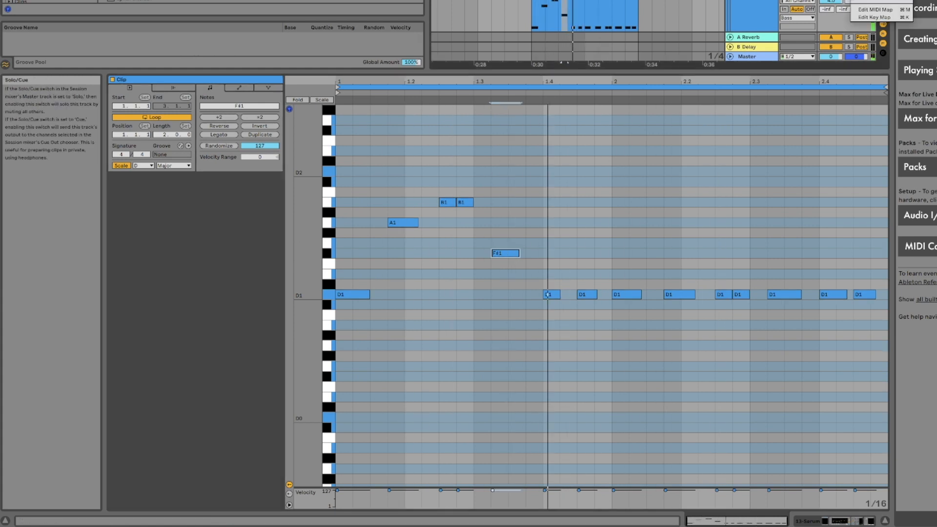
key(Escape)
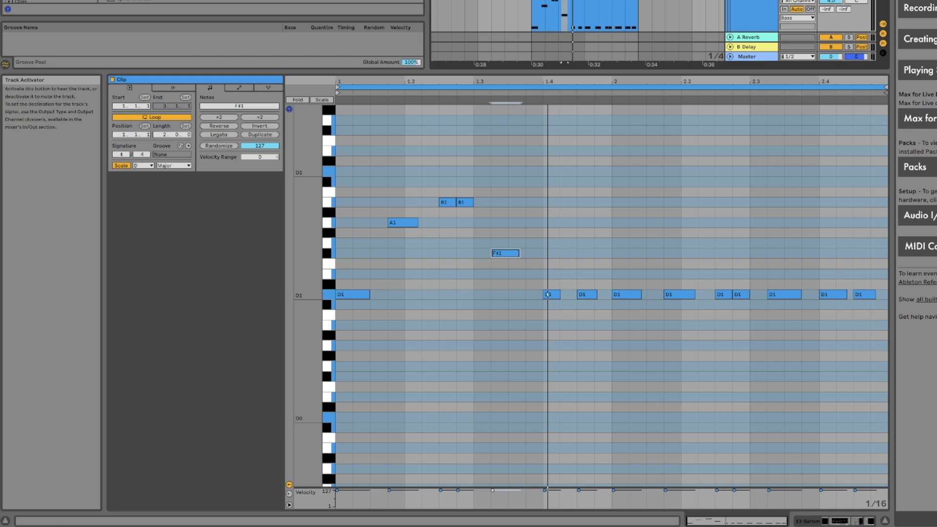
Step: Audition the bassline, and return the clip's A1 note and the F#1 note at 1.3.2 to D1
drag(639, 0, 585, 0)
key(space)
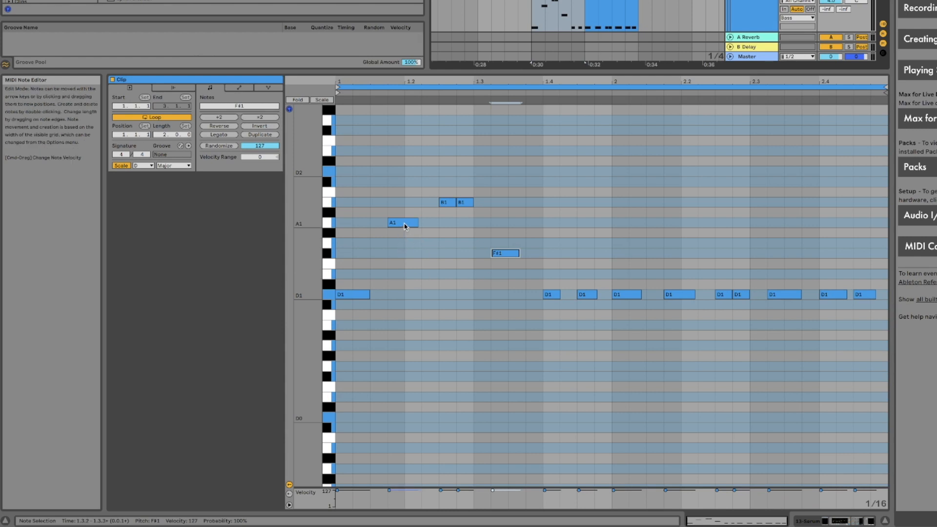
drag(404, 226, 406, 298)
drag(505, 258, 506, 299)
click(492, 228)
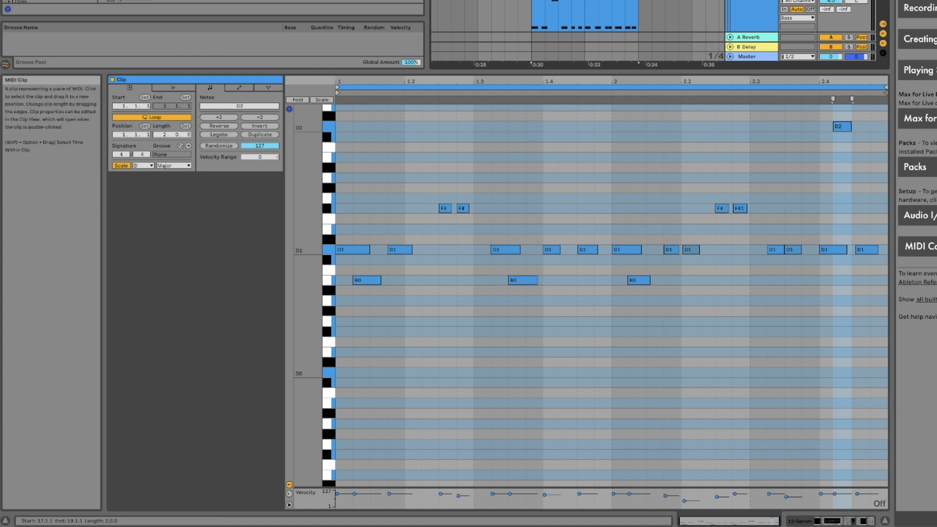
Step: Lower the two B1 notes before beat 1.3 to F#1, and raise the two short D1 notes before beat 2.3 to F#1
click(586, 3)
drag(426, 189, 517, 229)
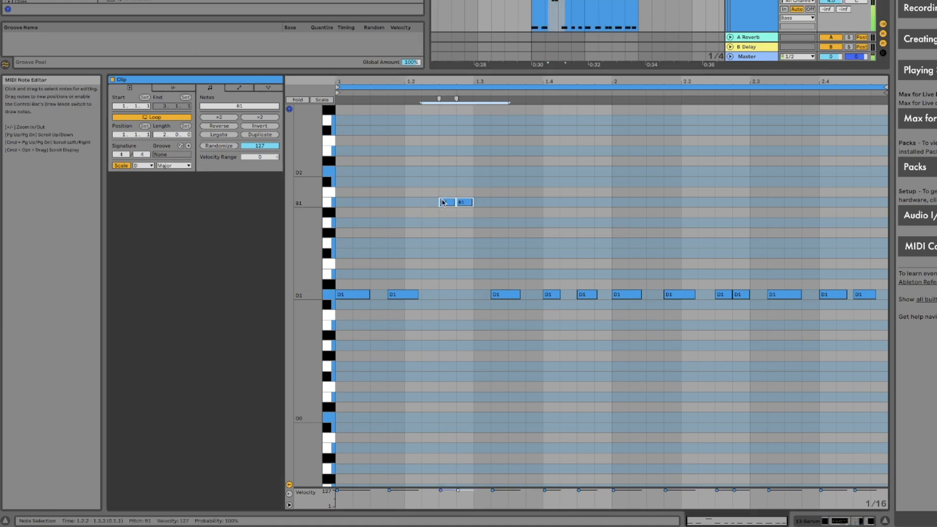
drag(447, 202, 449, 254)
drag(715, 262, 752, 322)
drag(722, 294, 721, 253)
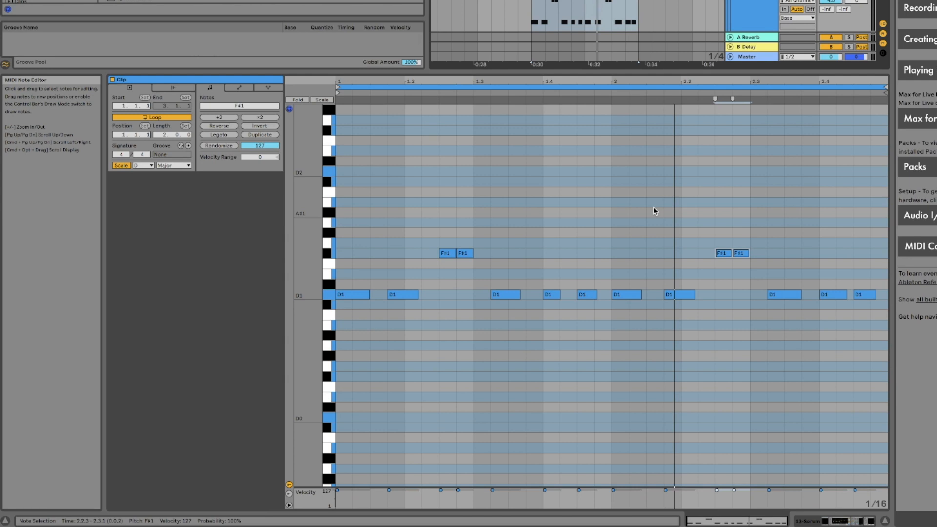
Step: Turn off the clip's D Major scale
click(623, 209)
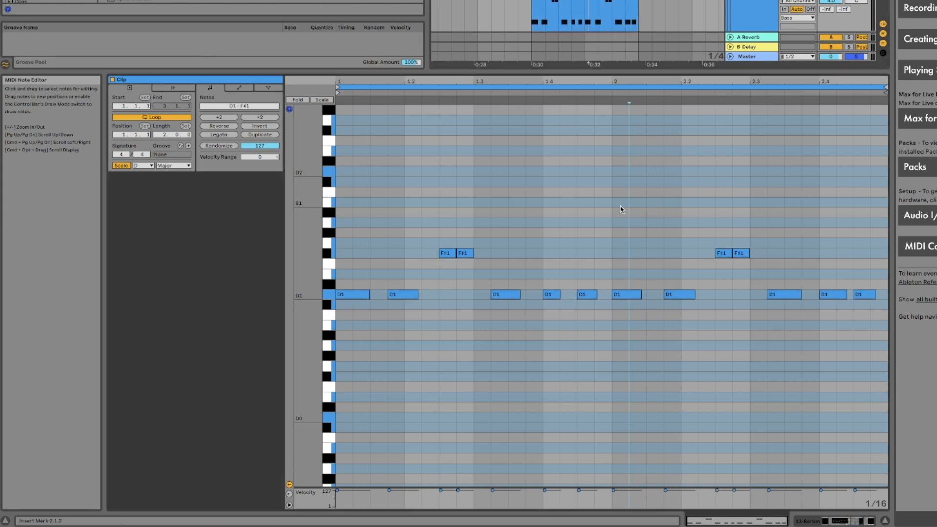
click(121, 166)
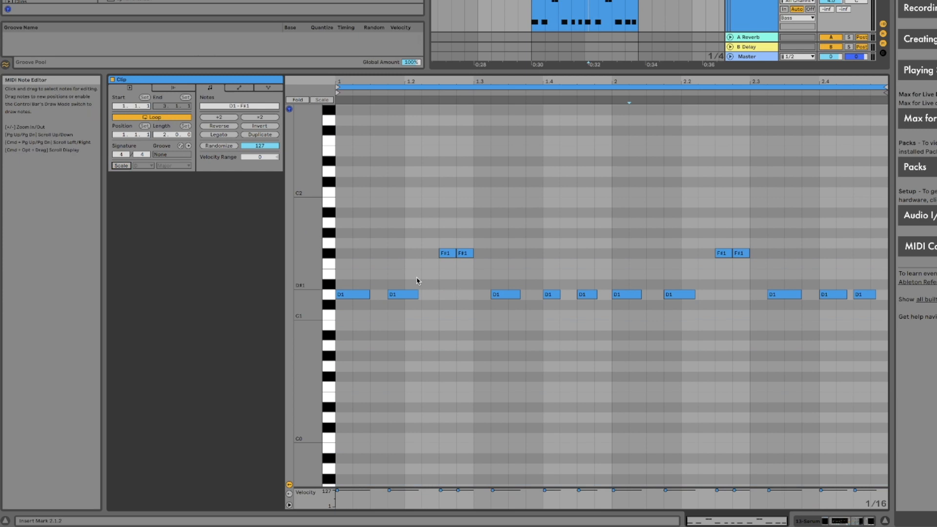
Step: Try three A#0 notes at 1.1.1, 1.1.3 and 1.2.1, lengthen the last one to an eighth, and delete them all
double_click(344, 336)
double_click(385, 337)
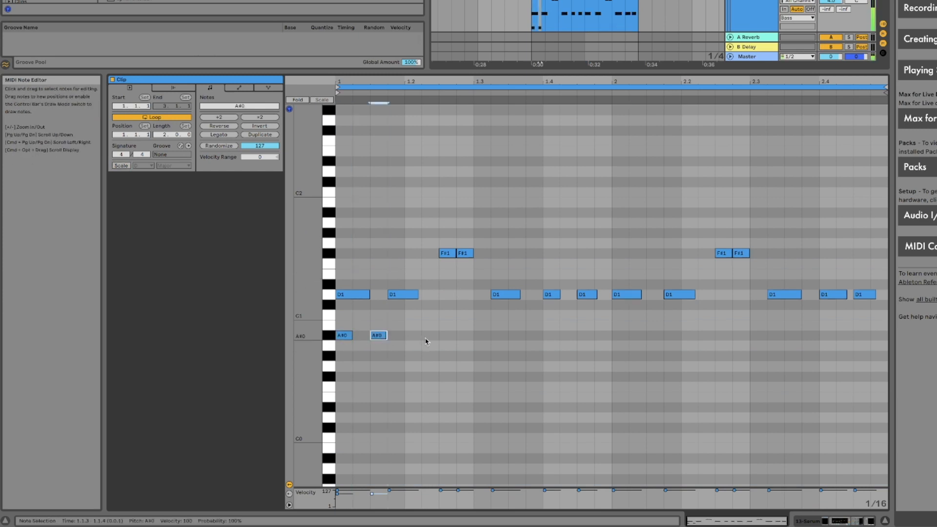
double_click(412, 336)
drag(421, 336, 438, 336)
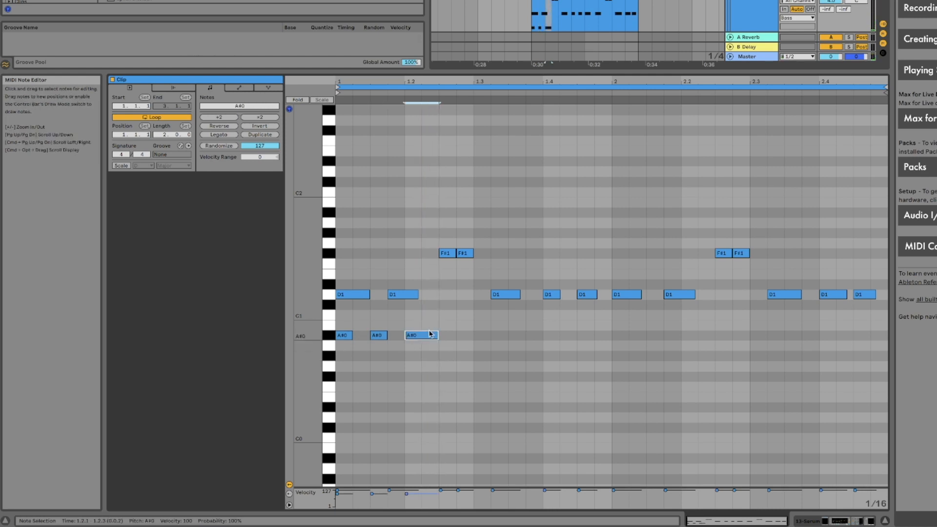
drag(441, 350, 349, 334)
key(Delete)
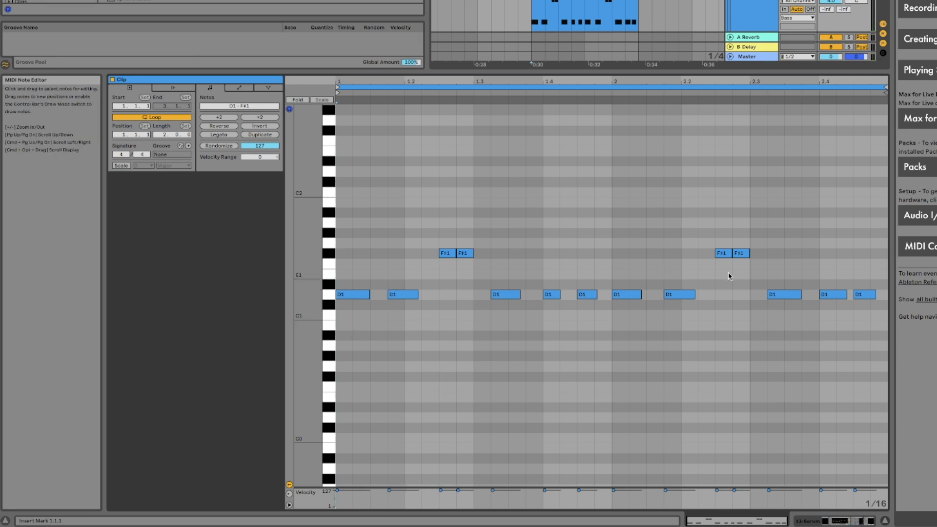
Step: Turn off the note editor grid and shorten the second D1 note to end just after beat 1.2
right_click(590, 176)
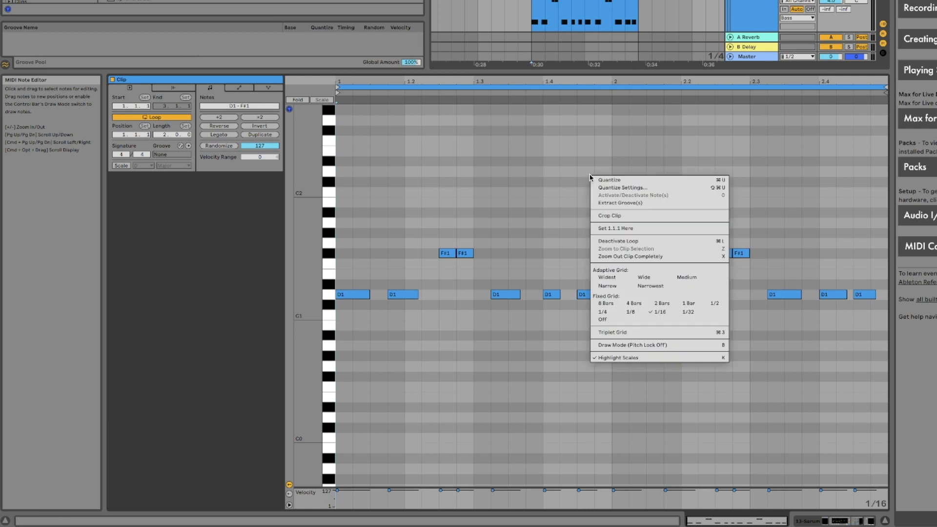
click(604, 319)
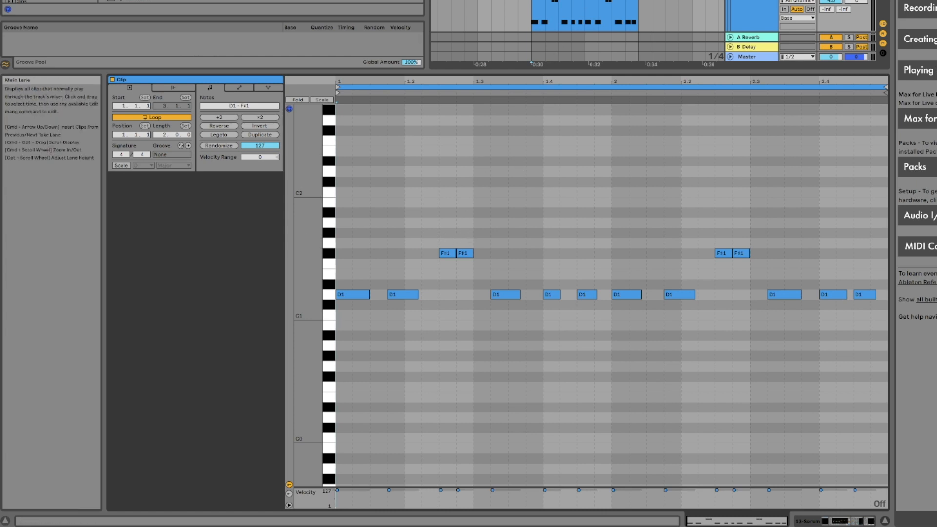
drag(639, 1, 612, 1)
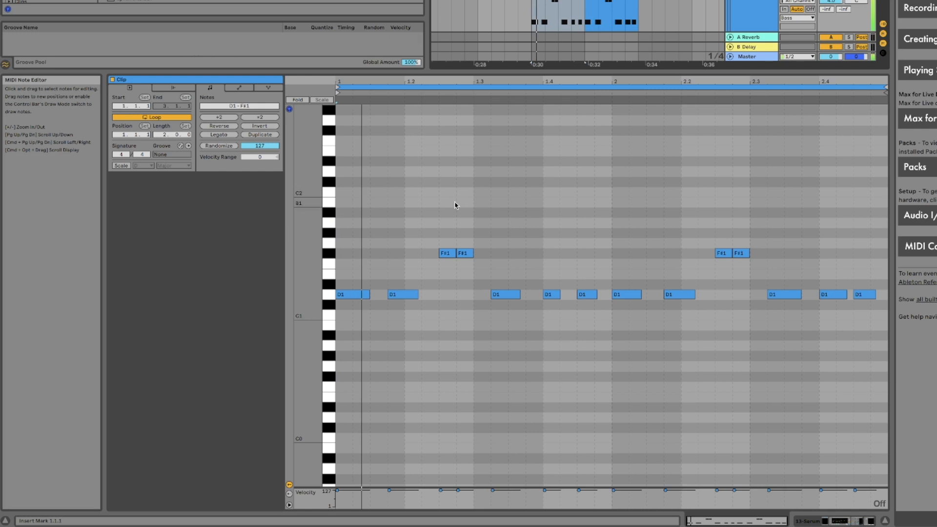
mouse_move(418, 294)
mouse_down()
mouse_move(444, 295)
mouse_move(411, 293)
mouse_up()
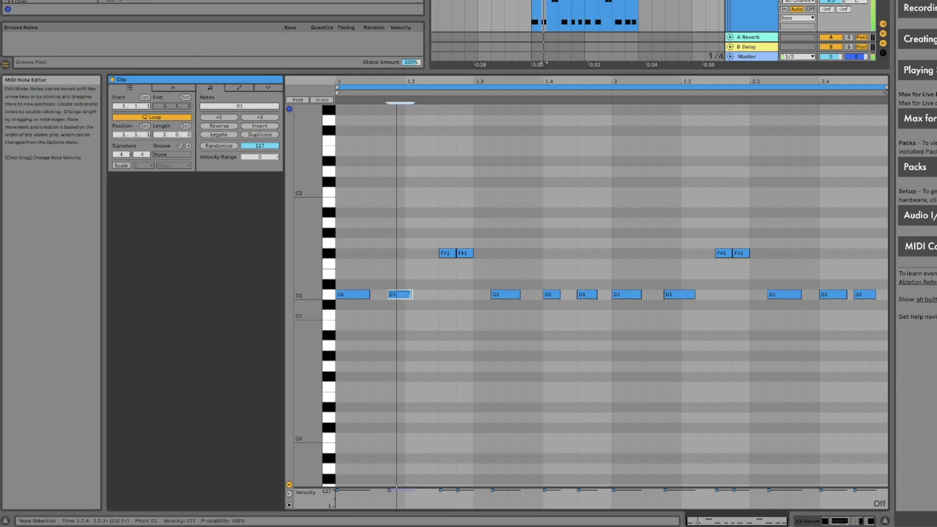
Step: Shorten the two F#1 notes before beat 1.3 so each leaves a small gap, auditioning the pattern from the start
drag(442, 236, 469, 253)
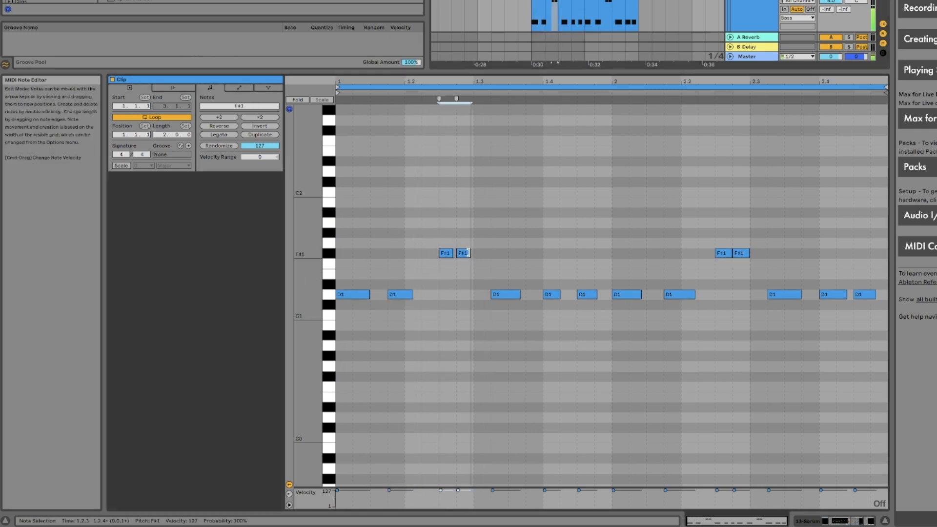
key(space)
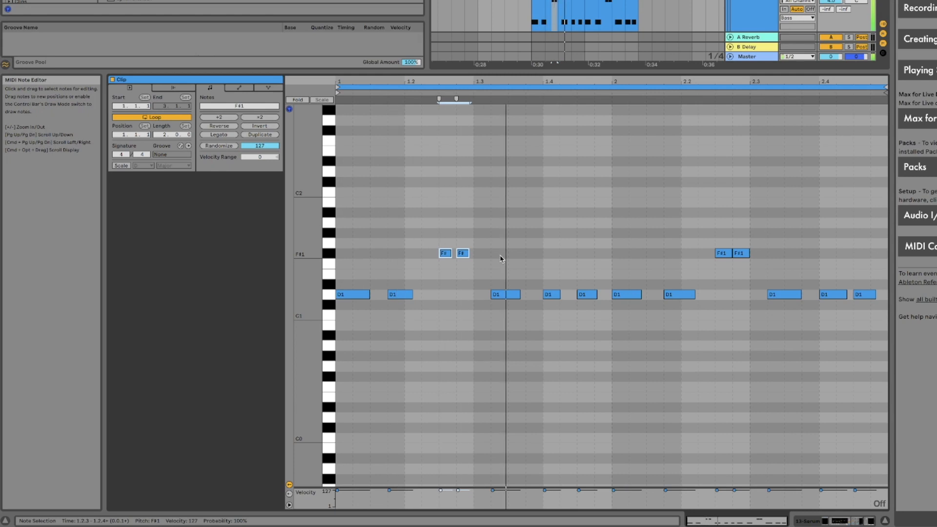
click(447, 253)
key(space)
key(space)
drag(451, 253, 451, 254)
key(space)
key(space)
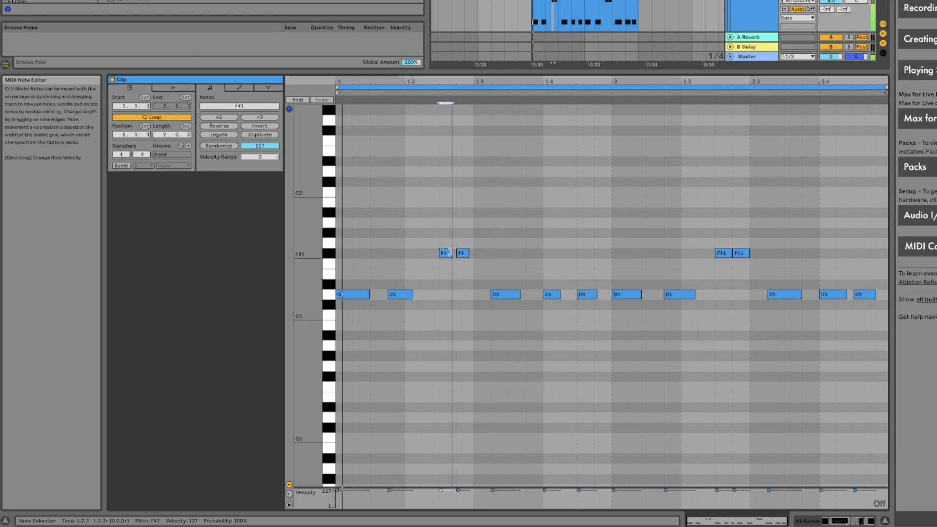
key(space)
key(space)
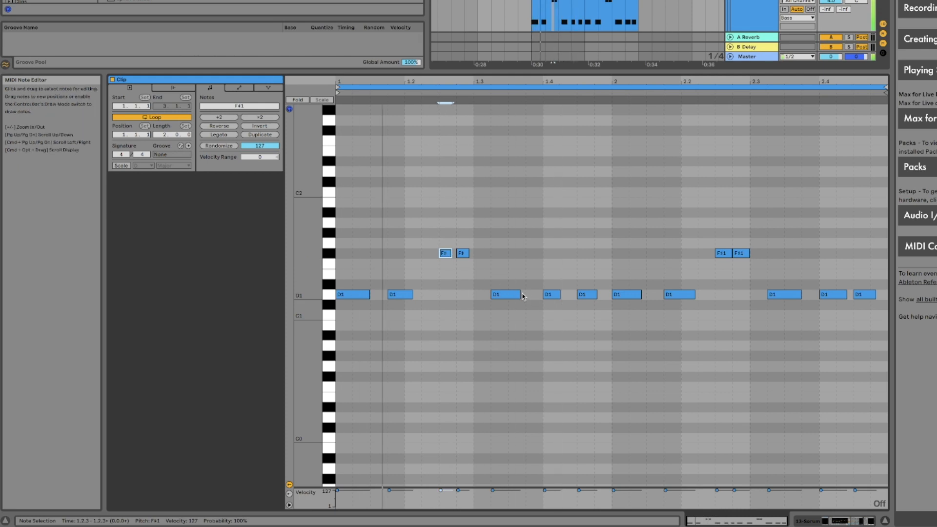
Step: Lengthen the D1 note at 1.3.2 slightly and audition the pattern again
drag(521, 295, 527, 294)
key(space)
key(space)
key(space)
key(space)
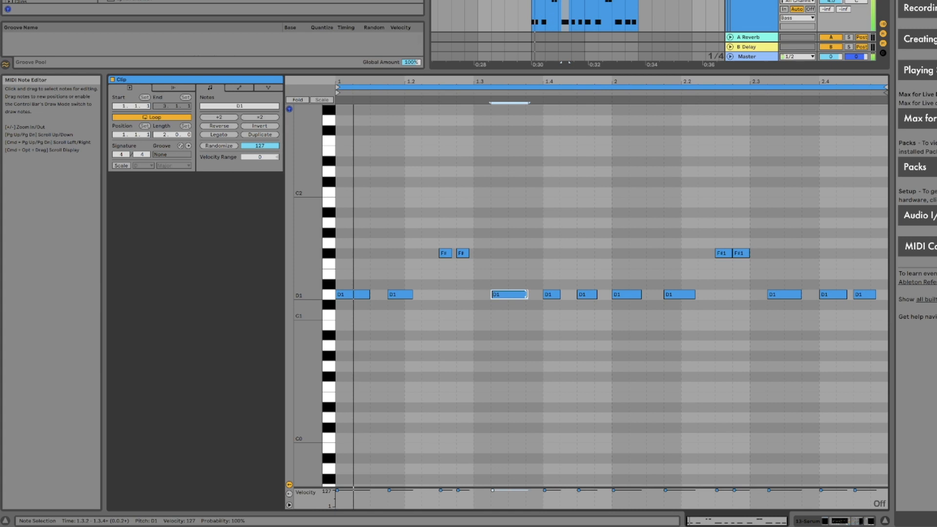
Step: Shorten the D1 notes at 1.4.1 and 1.4.3 slightly, auditioning the result from the start
drag(560, 294, 594, 294)
key(space)
key(space)
key(space)
key(space)
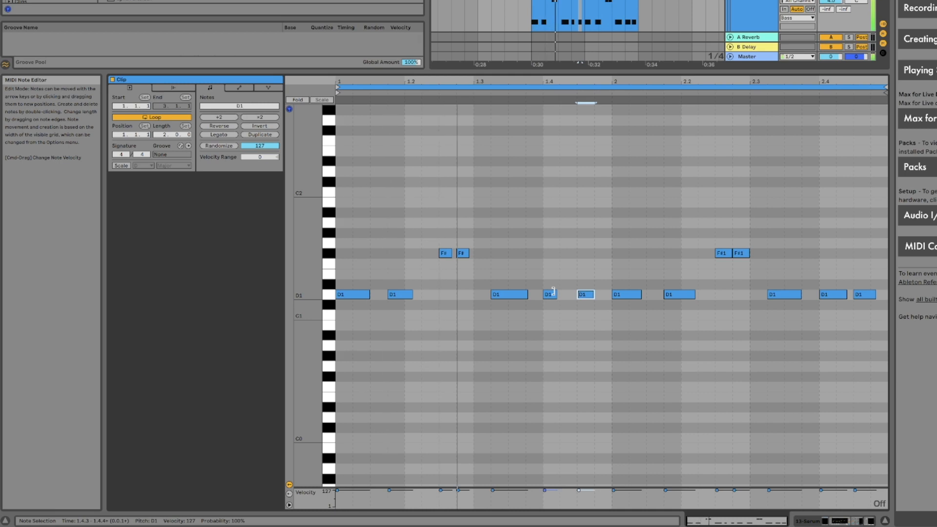
key(space)
key(space)
click(589, 0)
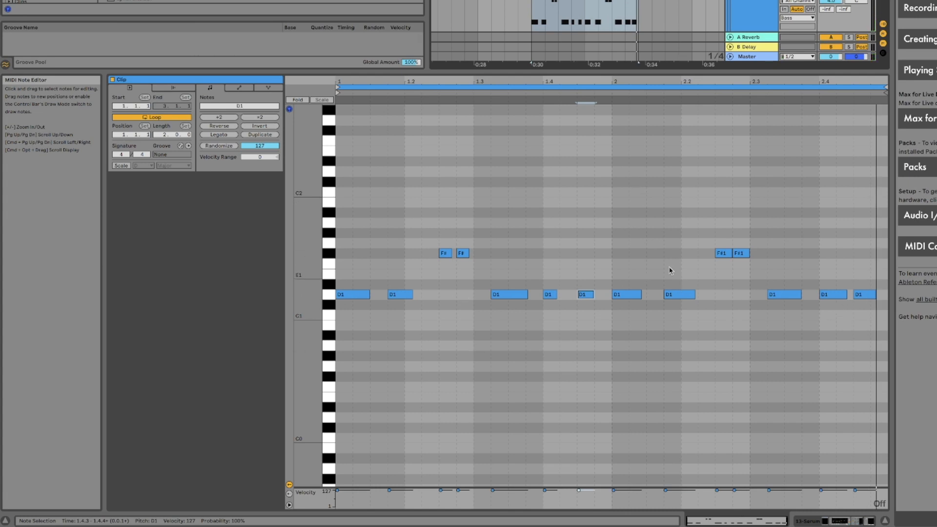
Step: Set the note editor to a fixed 1 Bar grid and delete all notes in the clip's second bar
right_click(628, 203)
click(721, 339)
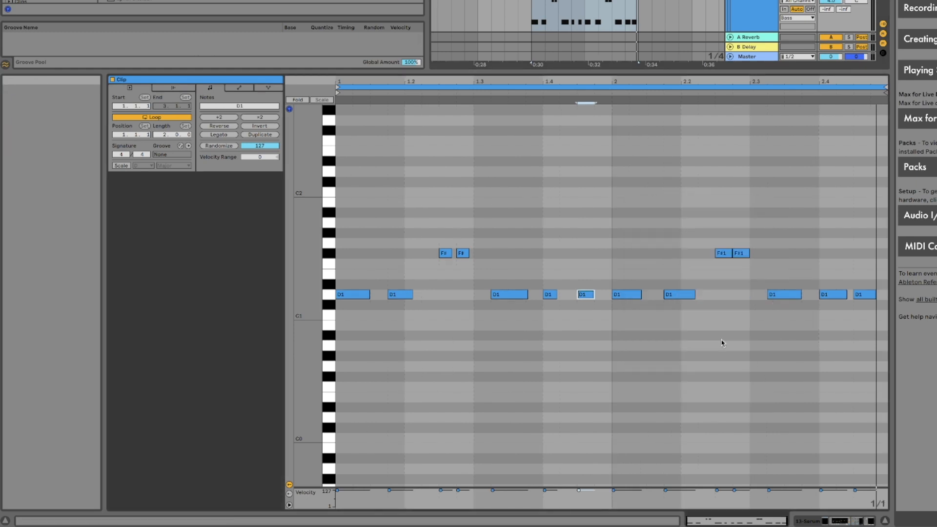
drag(627, 216, 865, 365)
key(Delete)
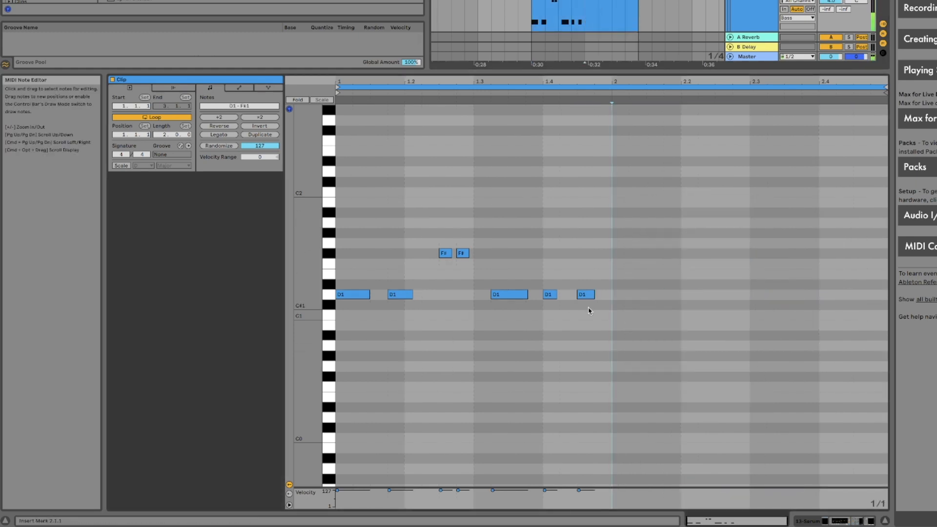
Step: Duplicate all of the first bar's notes into the second bar
drag(609, 316, 334, 173)
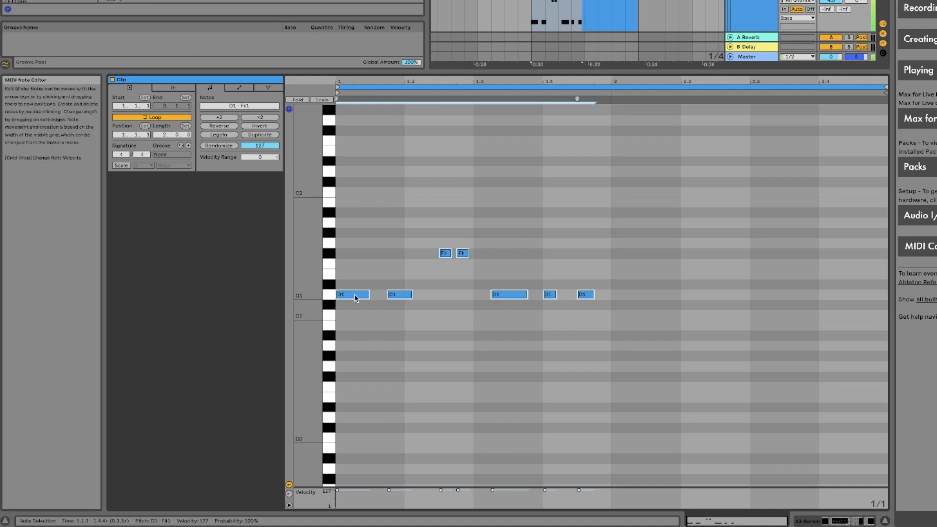
key(super+d)
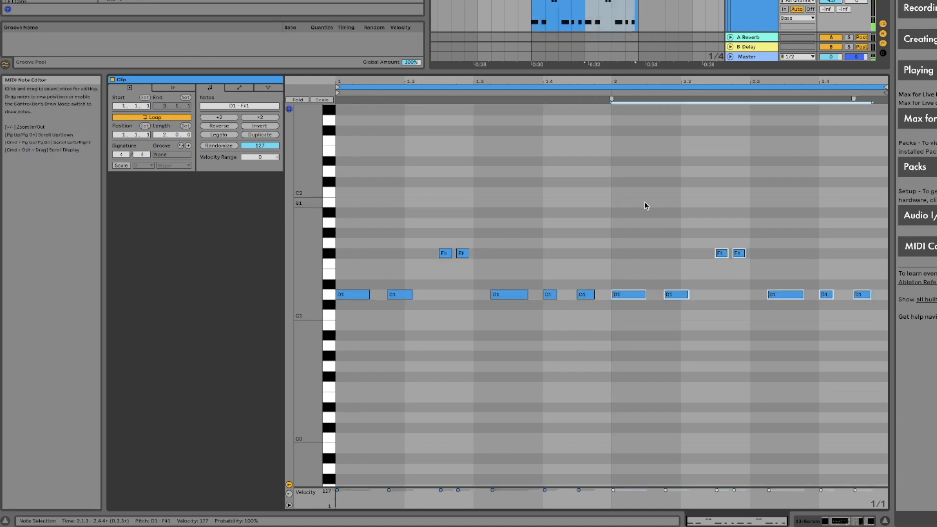
click(644, 213)
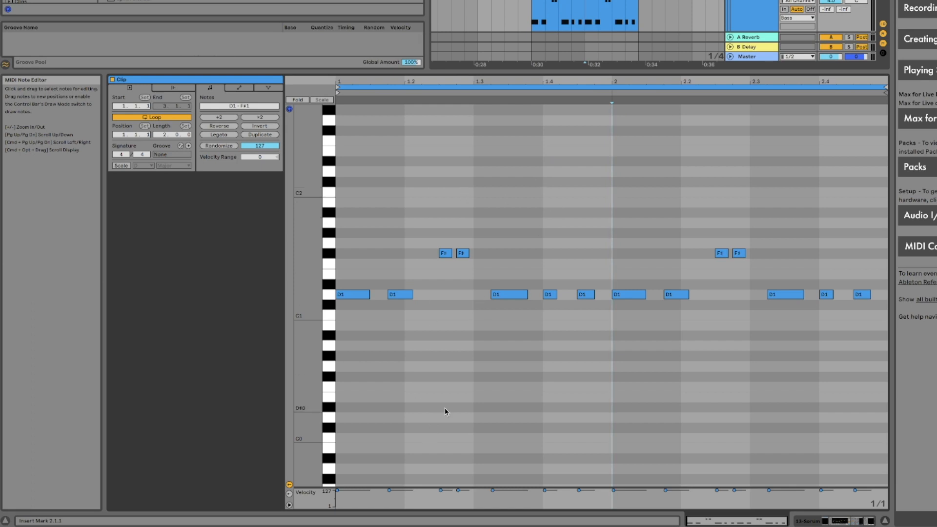
Step: Lower the velocity to roughly 110 for the notes at 1.1.4, 1.2.4, 1.4.1, 2.1.4, 2.2.4 and 2.4.3
click(390, 491)
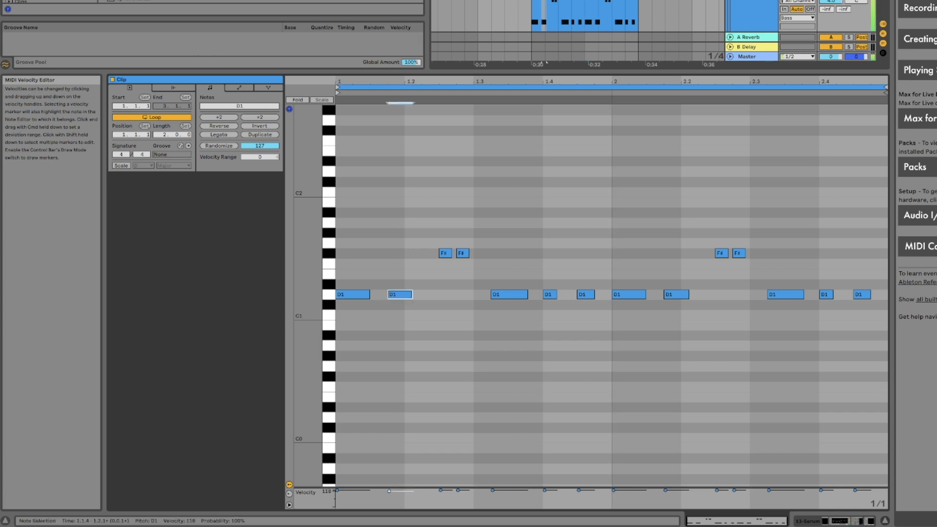
click(459, 490)
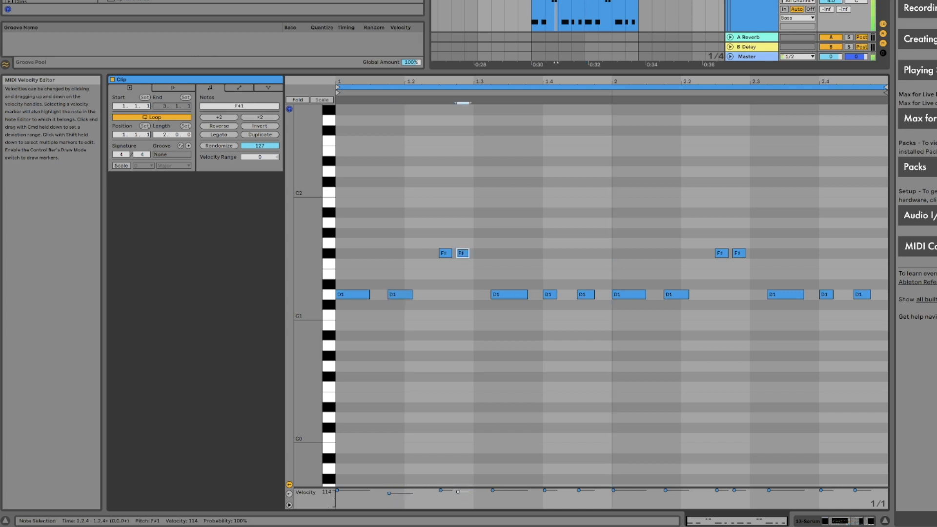
click(545, 491)
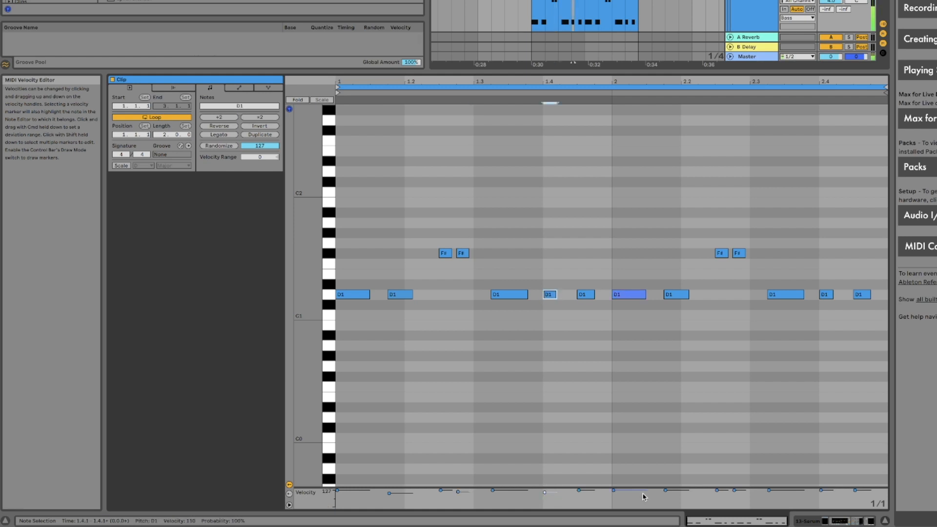
click(666, 491)
click(735, 491)
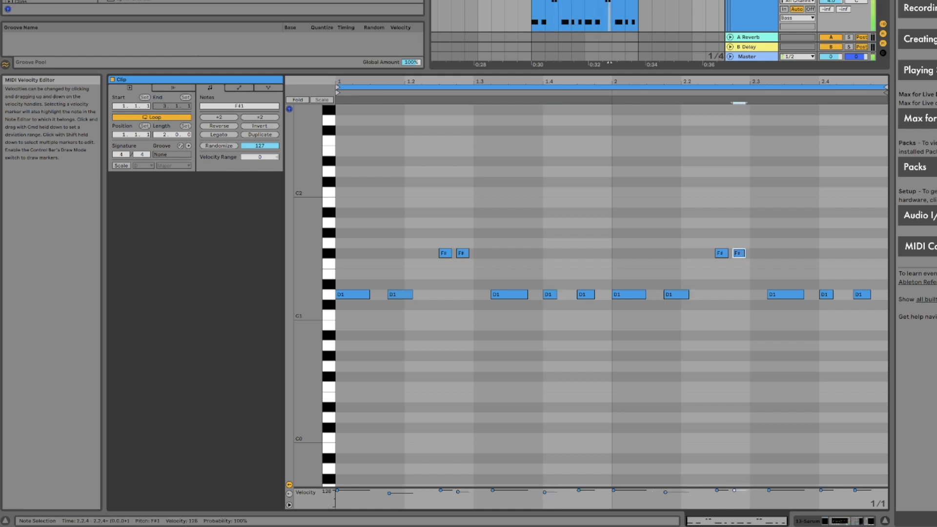
click(855, 491)
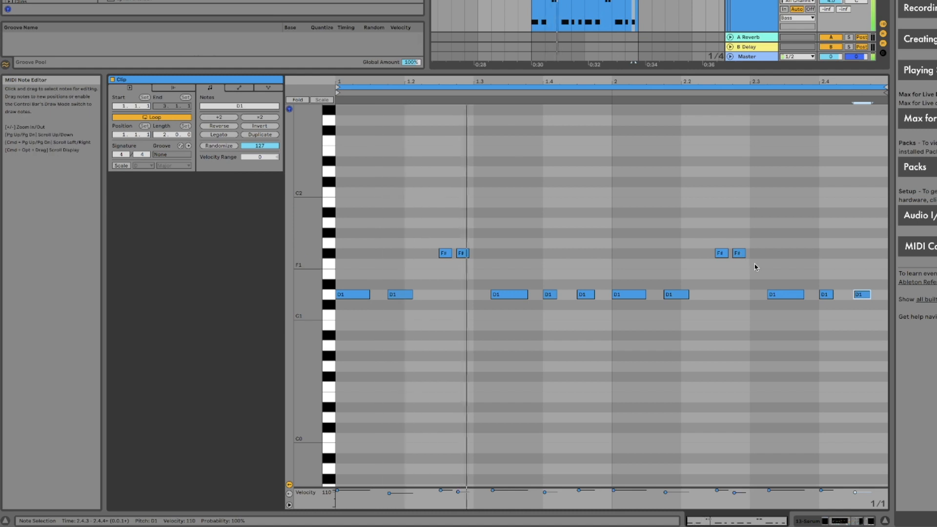
Step: Lengthen the two F#1 notes before beat 2.3 slightly and audition the bassline
click(739, 253)
click(727, 253)
drag(729, 253, 731, 253)
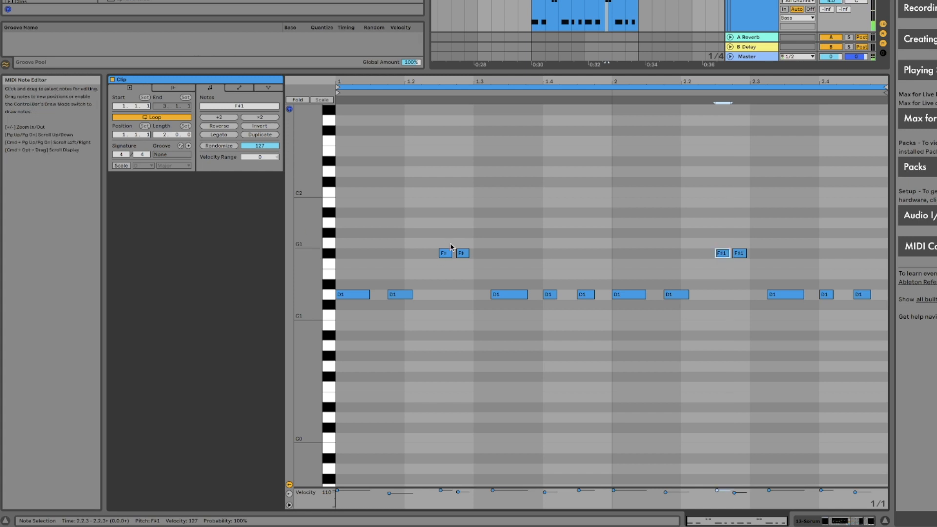
key(space)
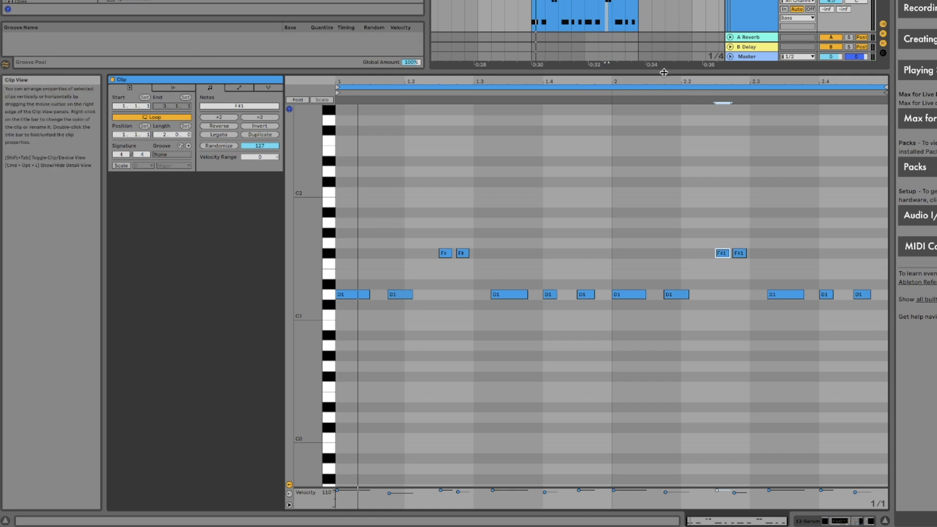
Step: Select the whole two-bar bass MIDI clip in the arrangement
drag(664, 72, 664, 224)
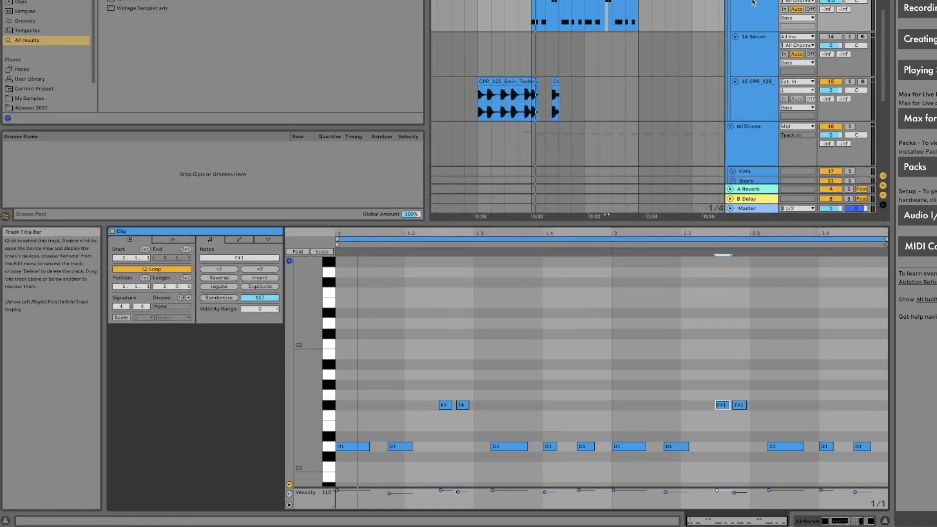
click(615, 2)
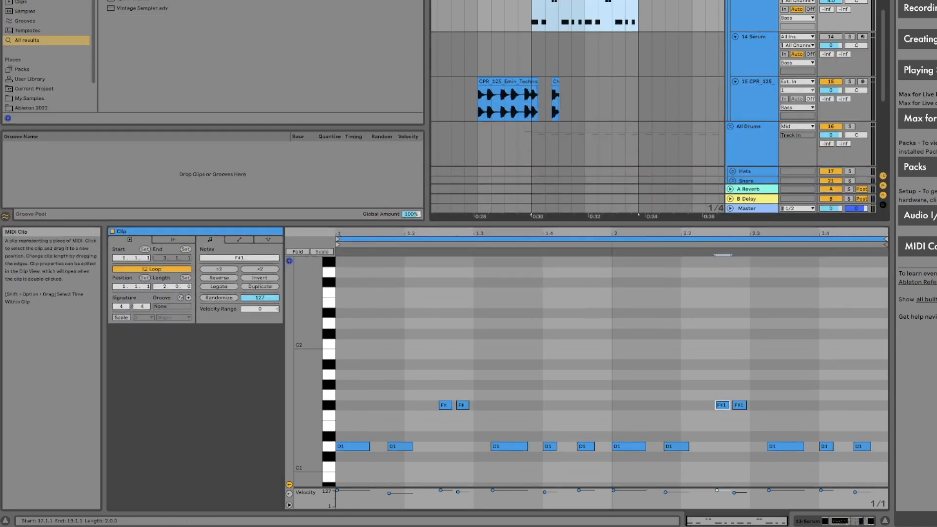
drag(657, 222, 647, 89)
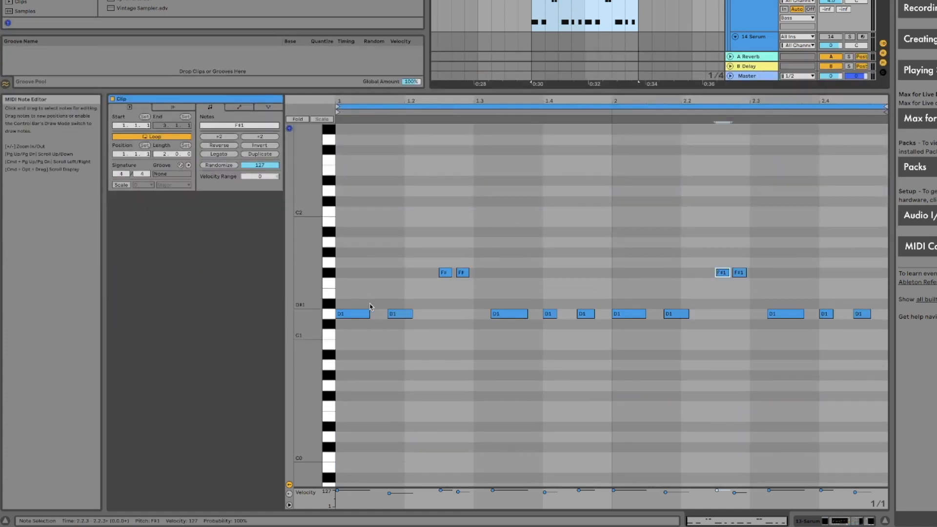
Step: Set the fixed grid of the bass clip's note editor to 1/16
drag(445, 99, 507, 240)
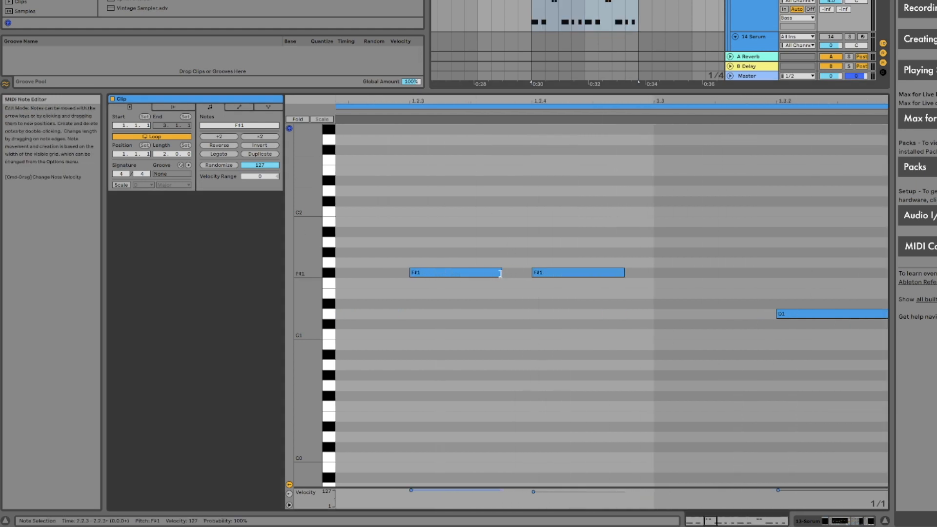
drag(597, 98, 466, 29)
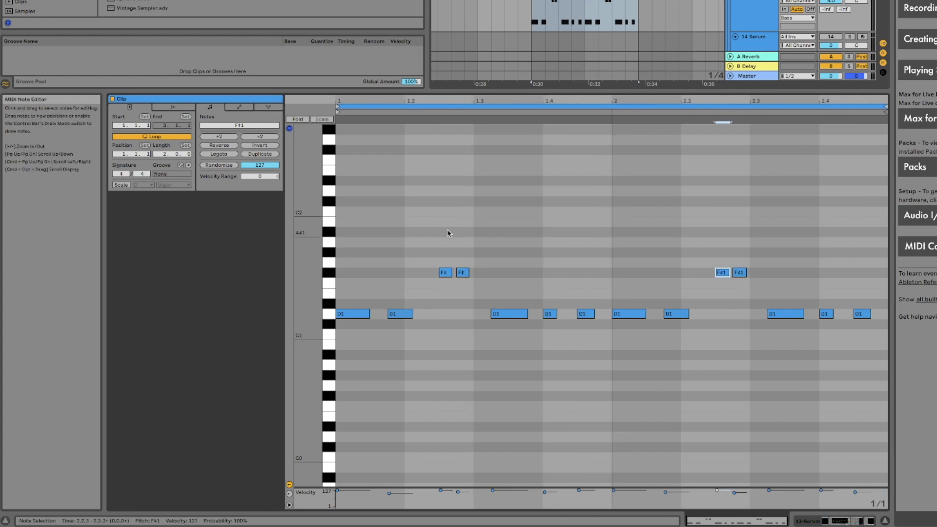
right_click(450, 233)
click(527, 373)
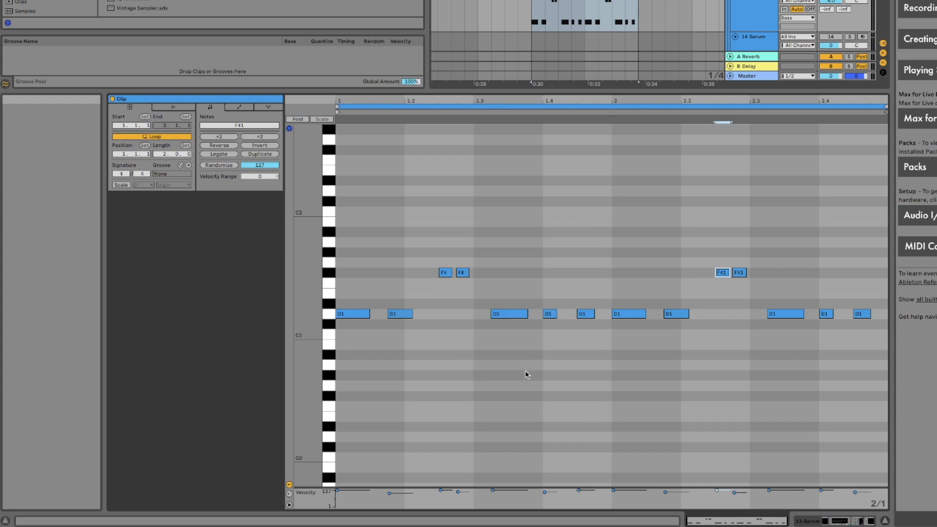
right_click(478, 235)
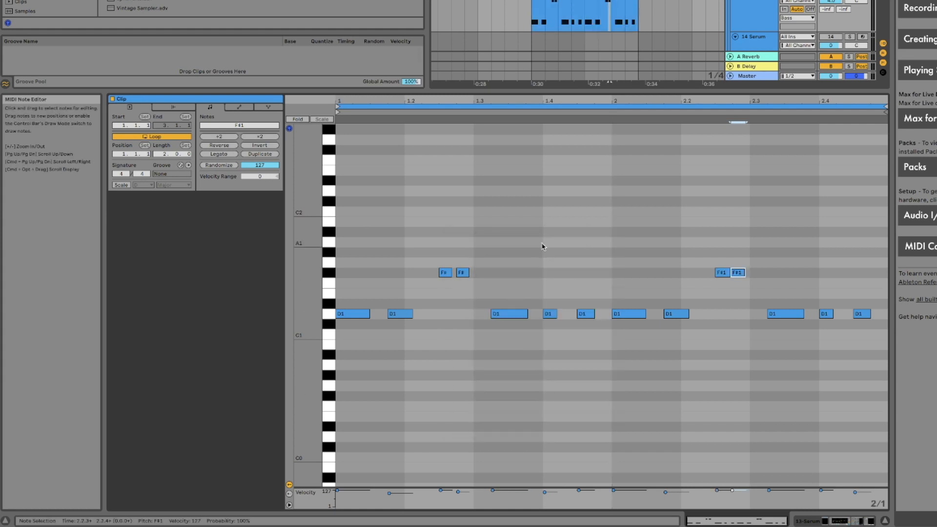
right_click(543, 246)
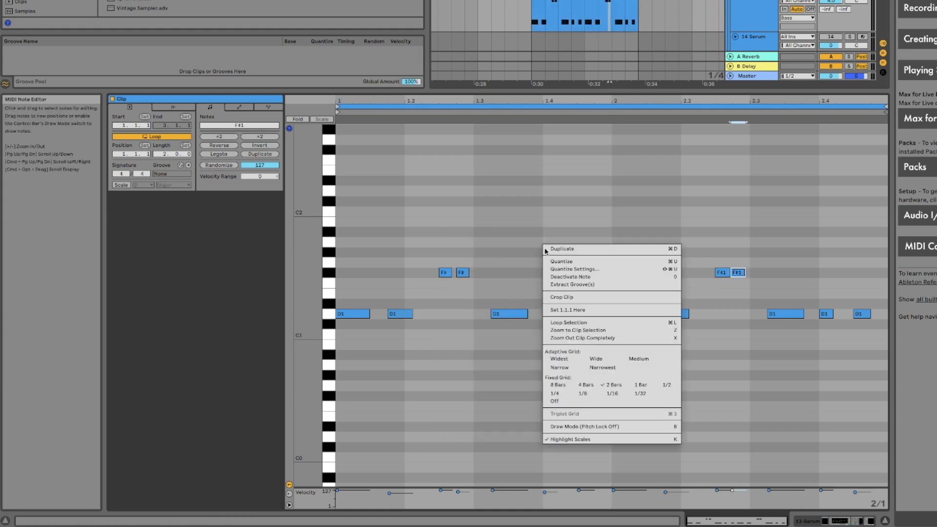
click(592, 397)
right_click(439, 157)
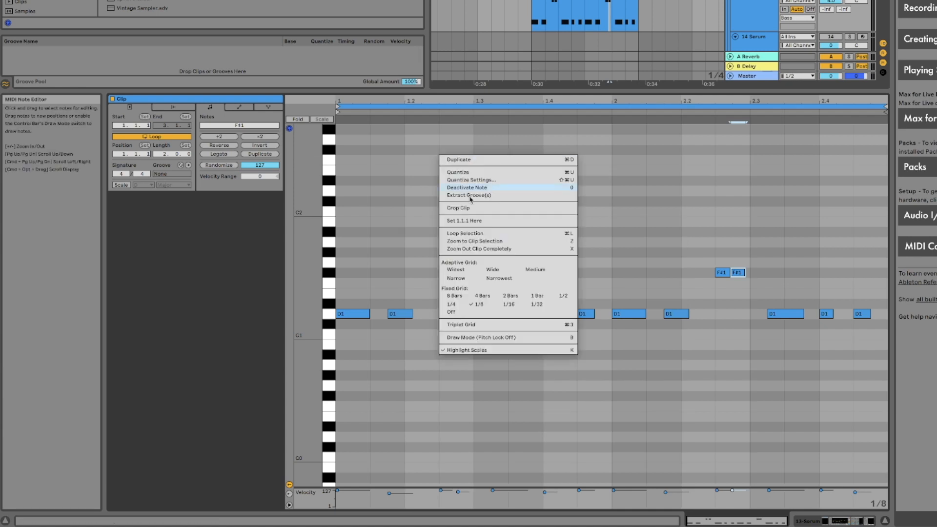
click(511, 306)
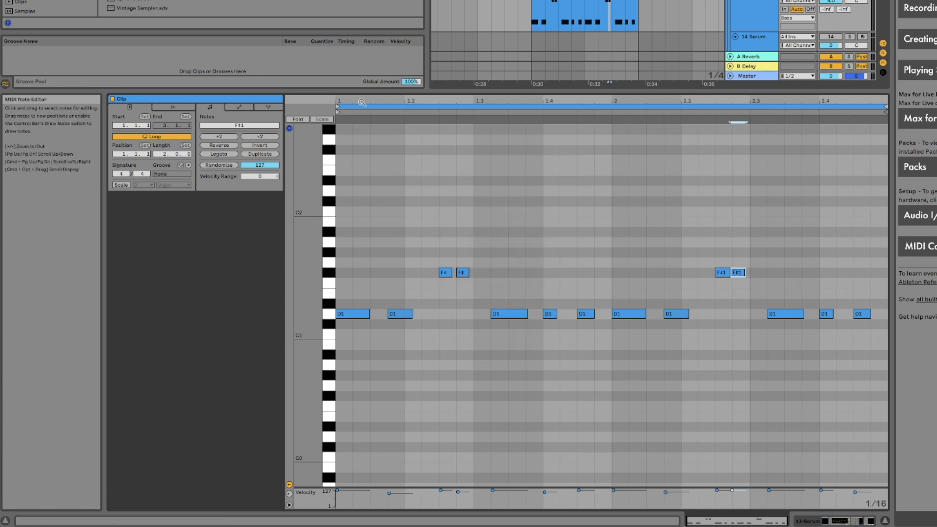
Step: Find the Bomba Shaker 8ths 199 bpm groove in the Grooves library and apply it to the bass clip
click(47, 1)
scroll(46, 5, down, 2)
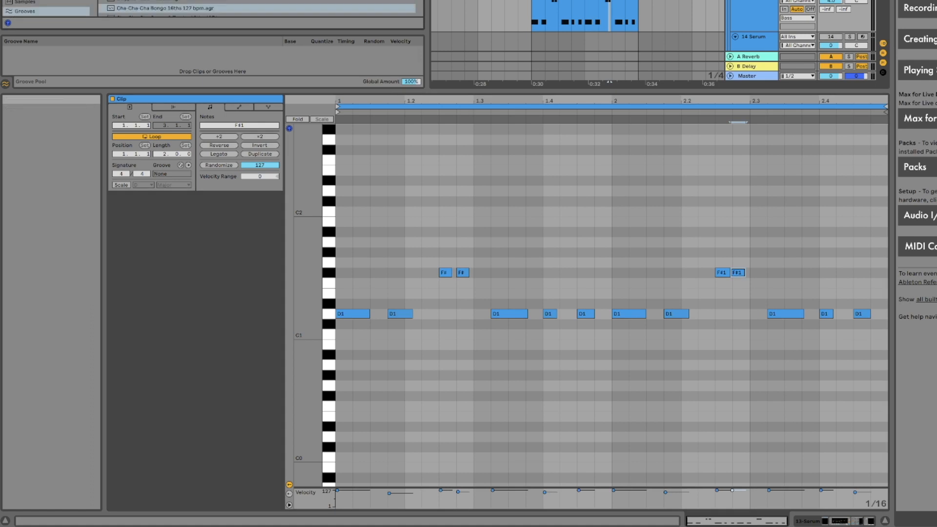
click(195, 2)
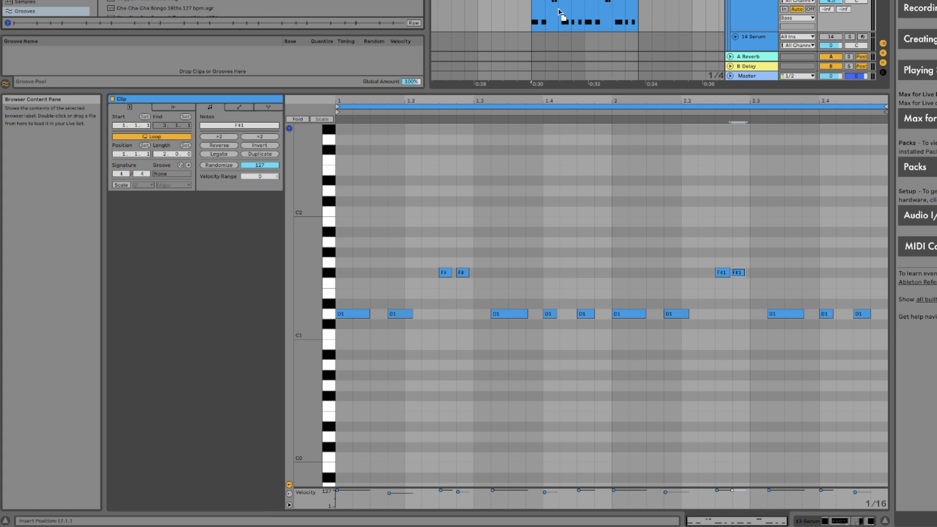
drag(575, 2, 575, 1)
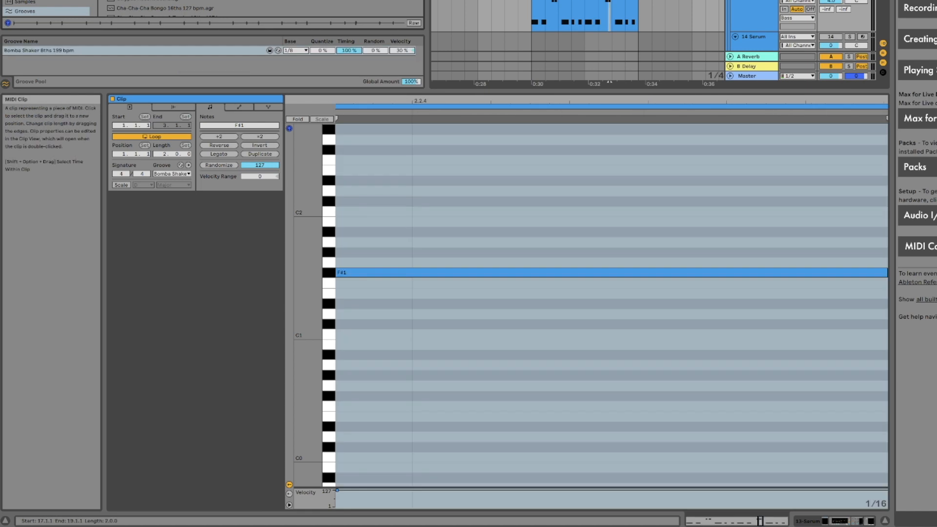
Step: Audition the bassline with the groove applied and select the groove's Timing value
key(minus)
key(minus)
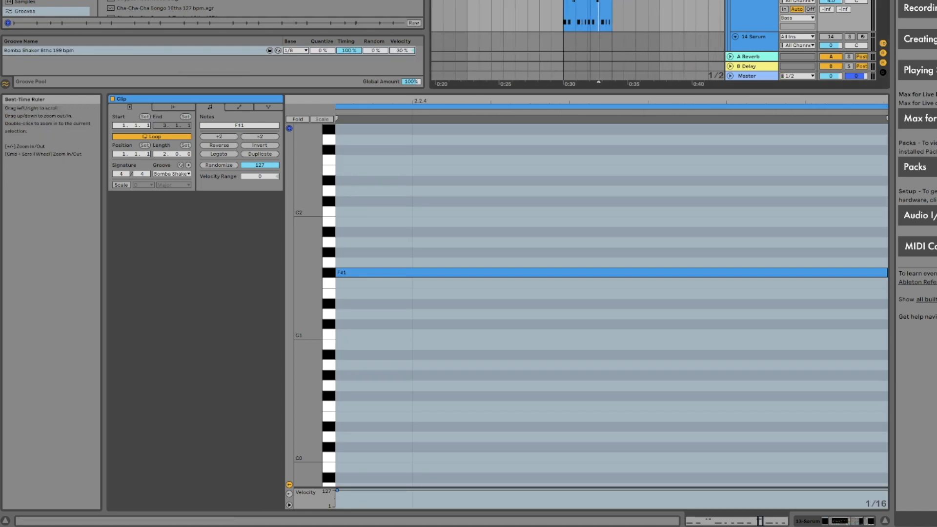
drag(634, 101, 633, 37)
click(761, 10)
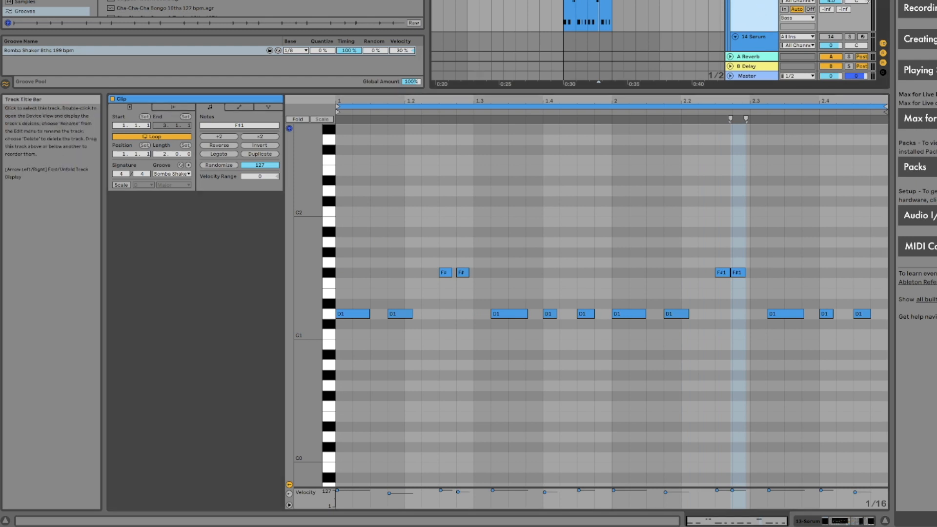
key(space)
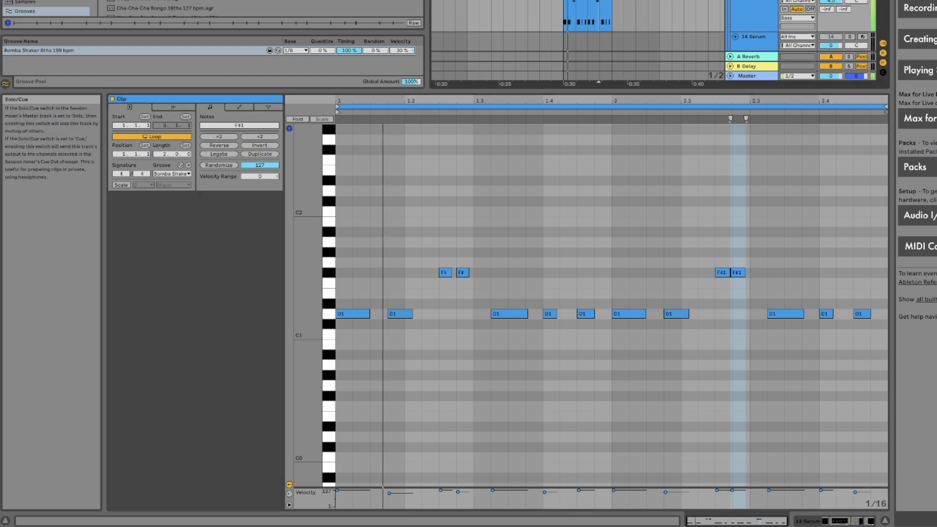
click(349, 50)
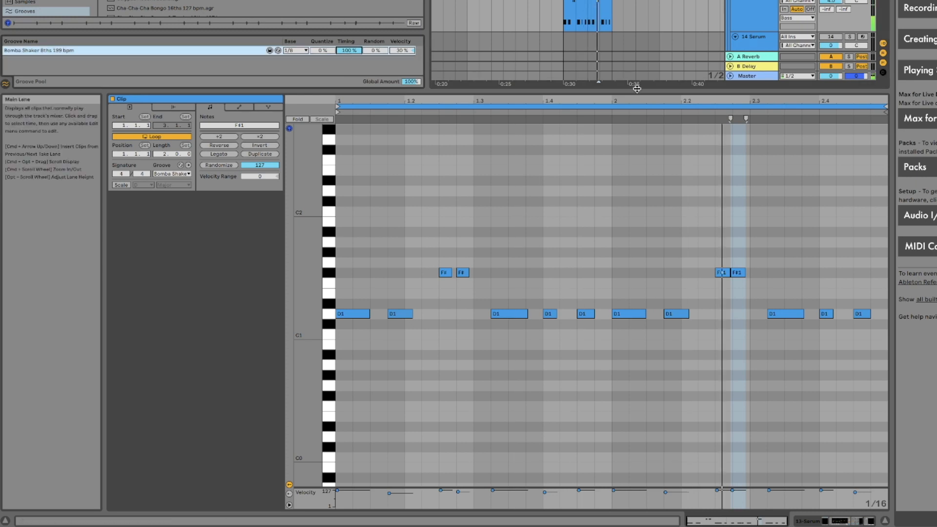
Step: Browse the remaining library grooves and remove the Bomba Shaker 8ths 199 bpm groove from the groove pool
scroll(259, 7, down, 15)
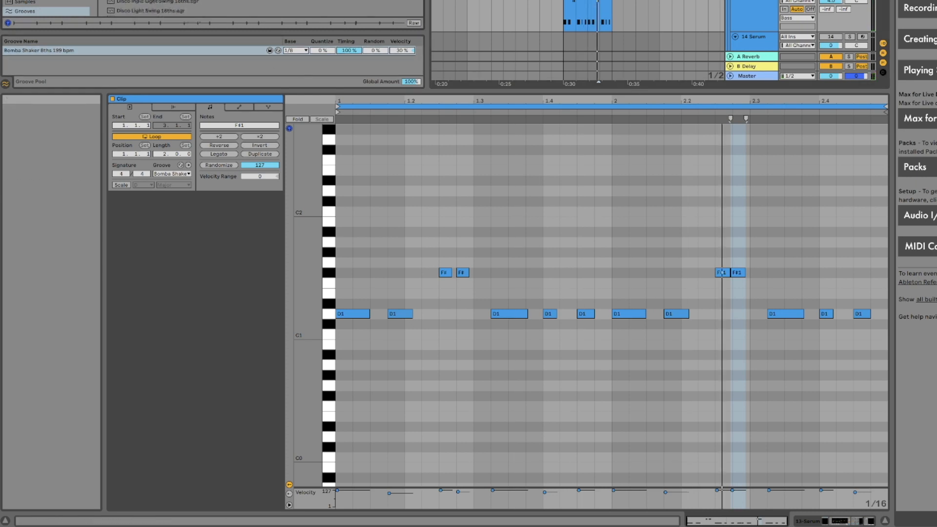
scroll(258, 7, down, 5)
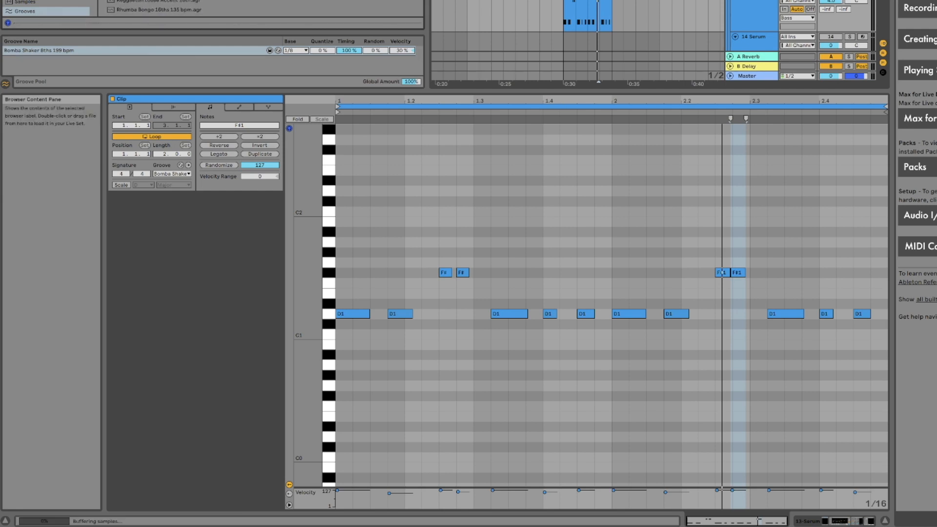
scroll(259, 8, down, 10)
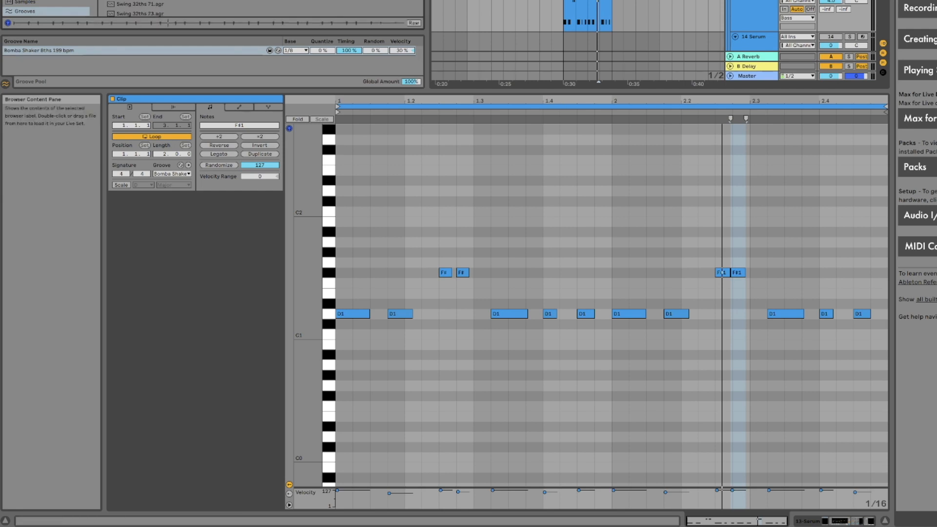
click(220, 53)
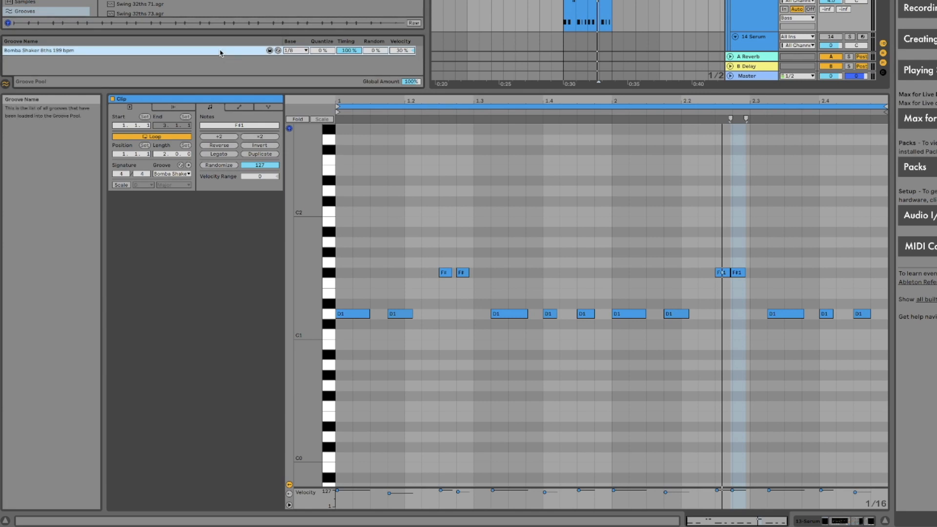
key(Delete)
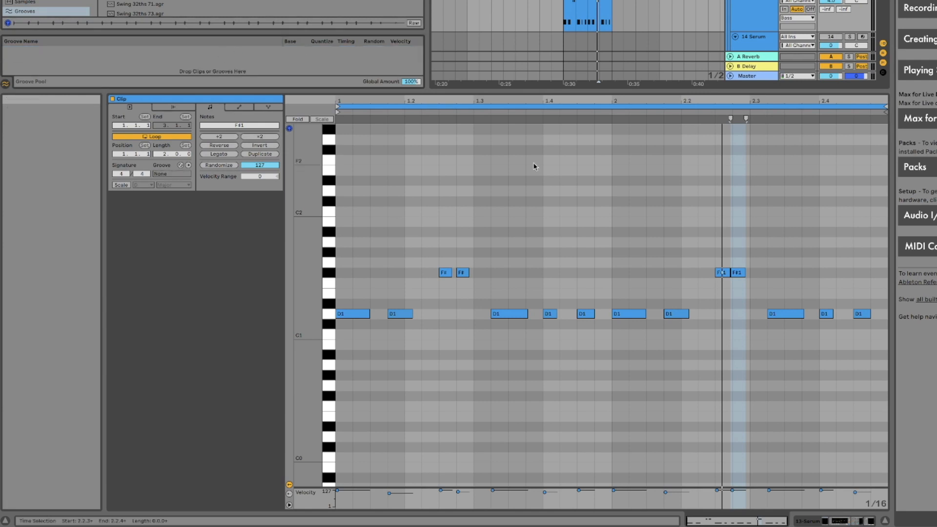
Step: Turn off the fixed grid in the bass clip's note editor
click(577, 195)
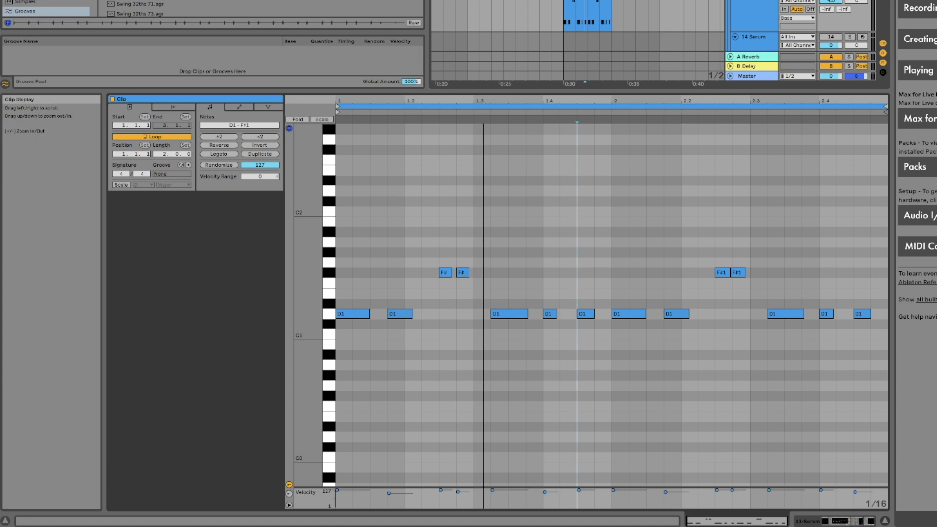
mouse_move(405, 100)
mouse_down()
mouse_move(404, 122)
mouse_move(412, 113)
mouse_up()
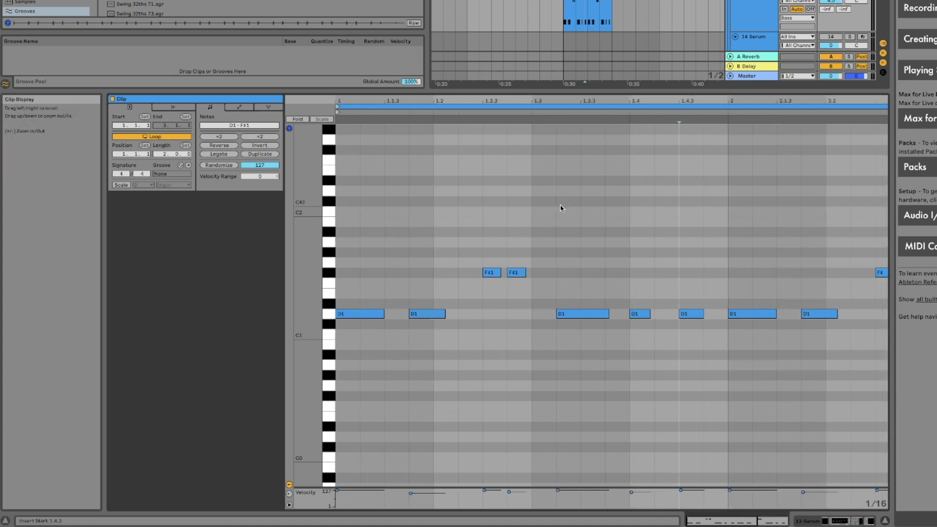
drag(541, 100, 480, 87)
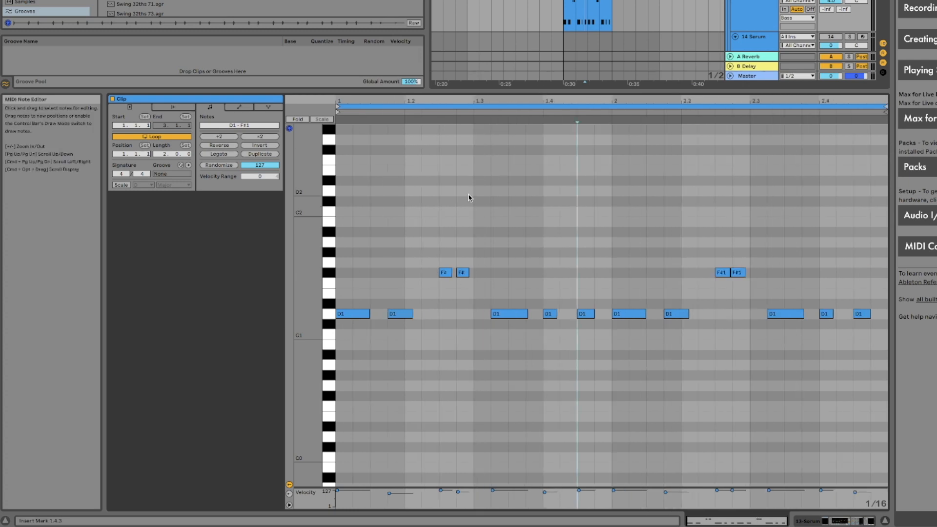
right_click(469, 197)
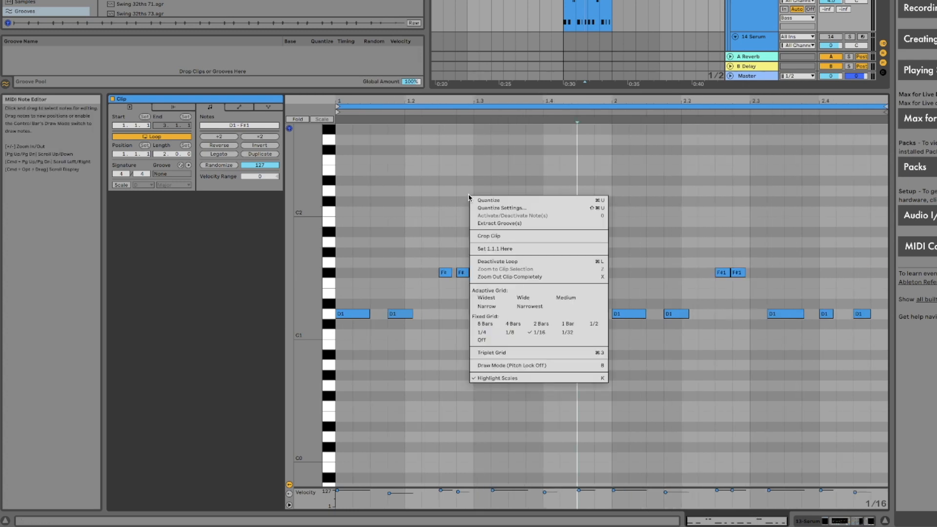
click(501, 340)
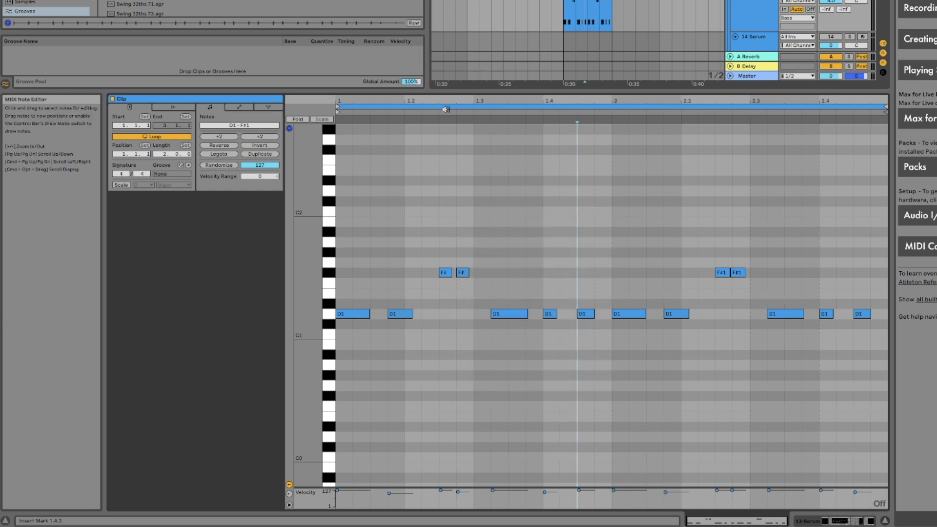
Step: Nudge the first bar's two F#1 notes off the grid, the first slightly earlier and the second slightly later
drag(439, 101, 439, 123)
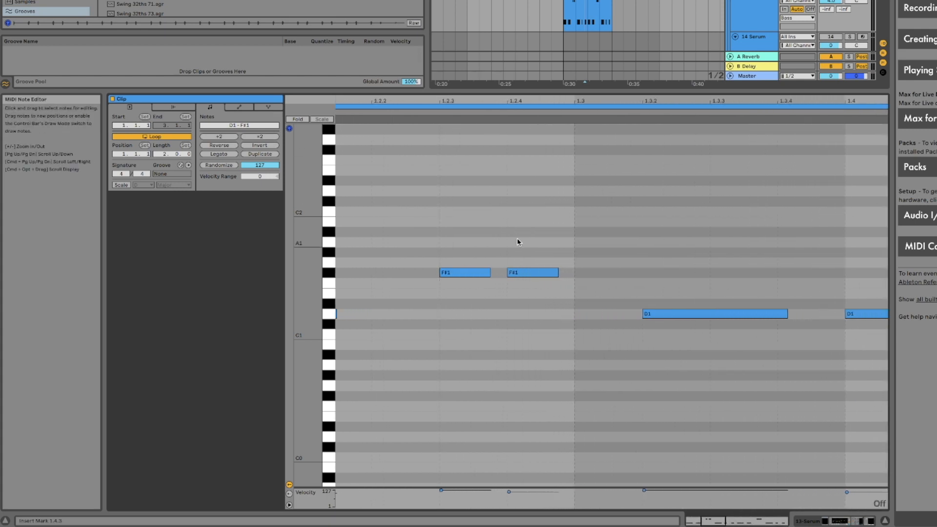
click(523, 276)
drag(523, 276, 526, 278)
drag(454, 275, 453, 275)
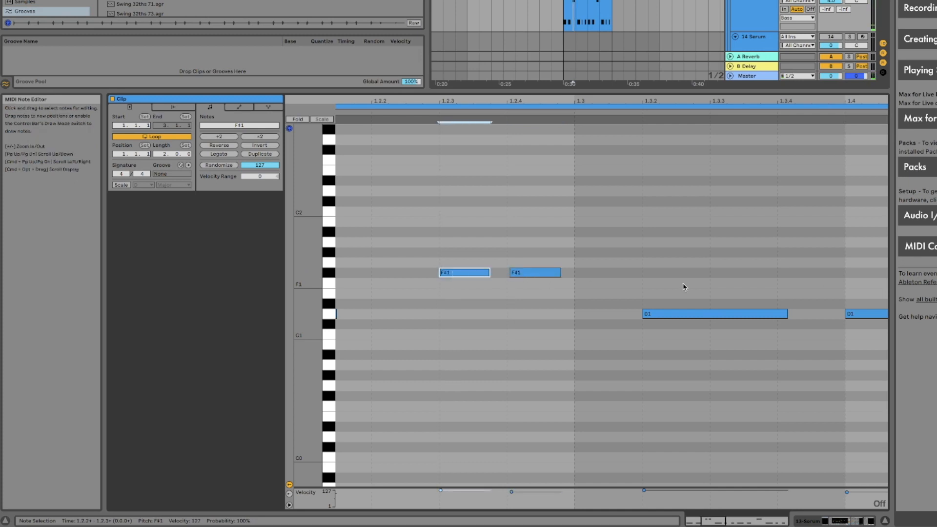
Step: Shift the second bar's two F#1 notes slightly later, leave a small gap between them, and play the bassline
scroll(684, 287, right, 5)
drag(613, 99, 569, 99)
drag(746, 100, 745, 229)
click(690, 270)
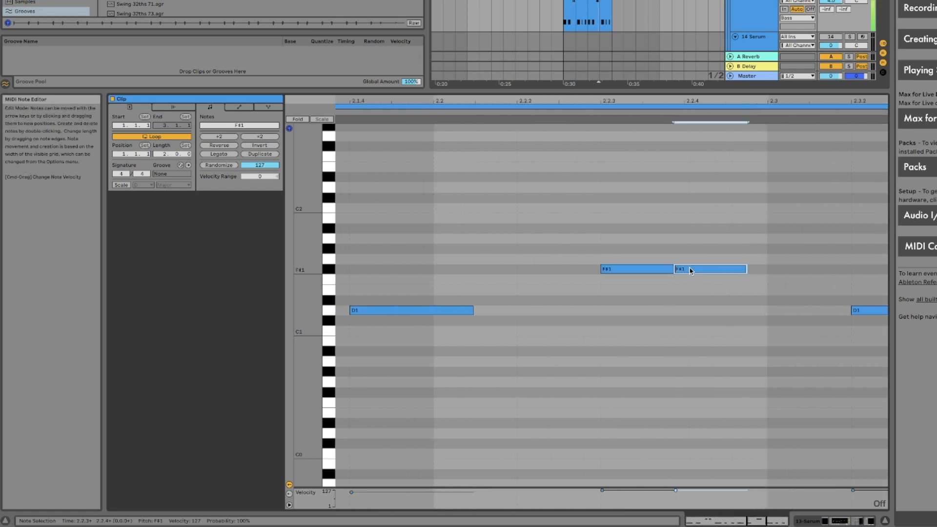
mouse_move(690, 270)
mouse_down()
mouse_move(703, 273)
mouse_move(643, 270)
mouse_move(702, 268)
mouse_up()
key(space)
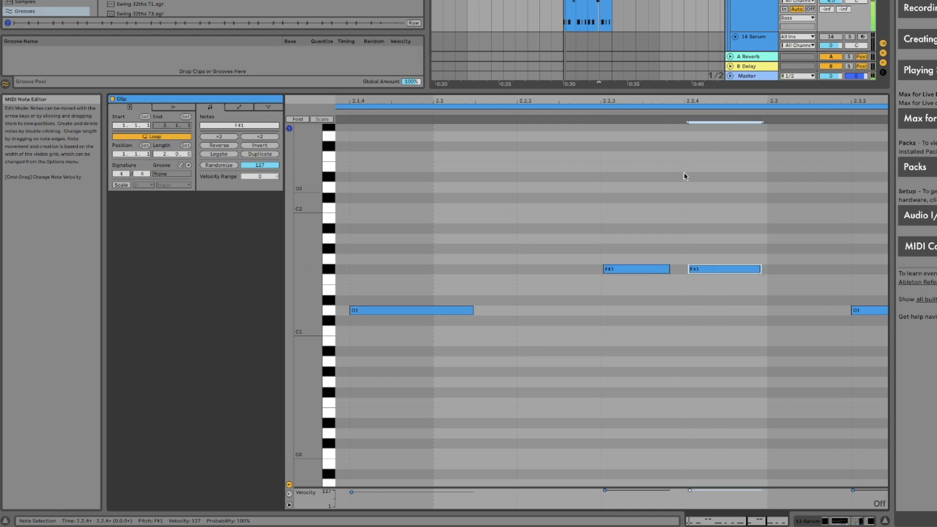
Step: Fine-tune the lengths of the second bar's two F#1 notes, making the second note shorter than the first
drag(645, 100, 645, 52)
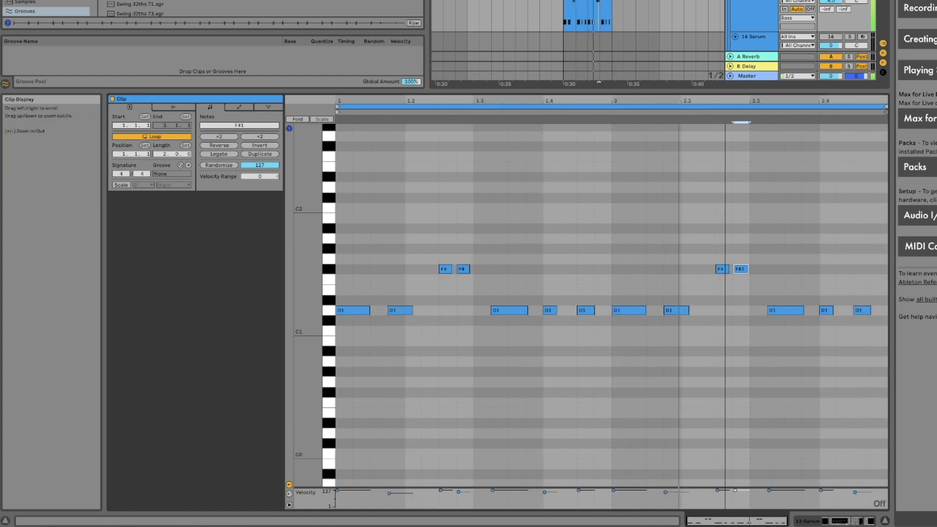
drag(725, 101, 684, 142)
drag(704, 269, 698, 268)
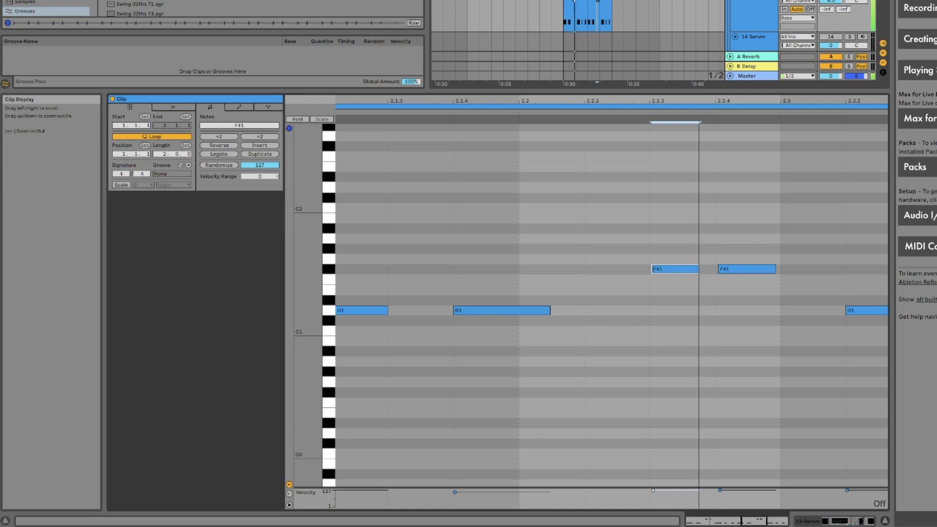
drag(774, 269, 761, 269)
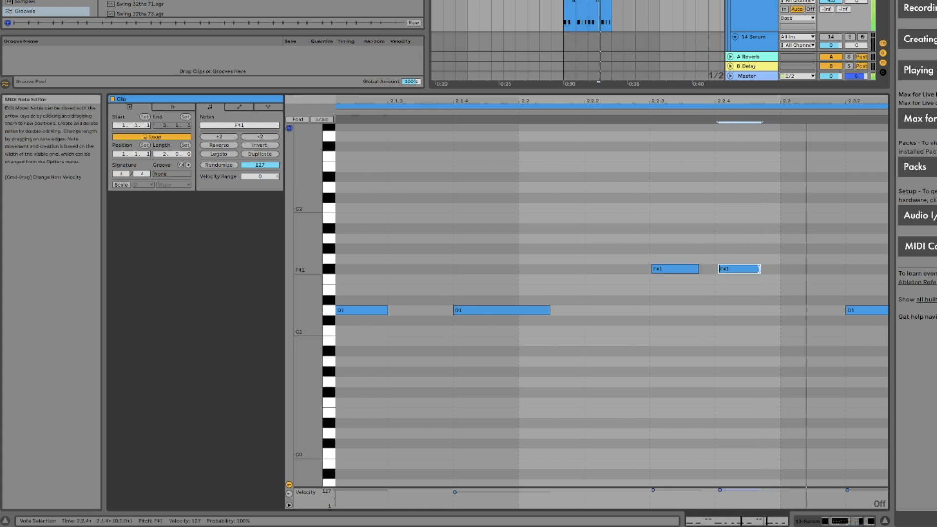
drag(699, 269, 703, 269)
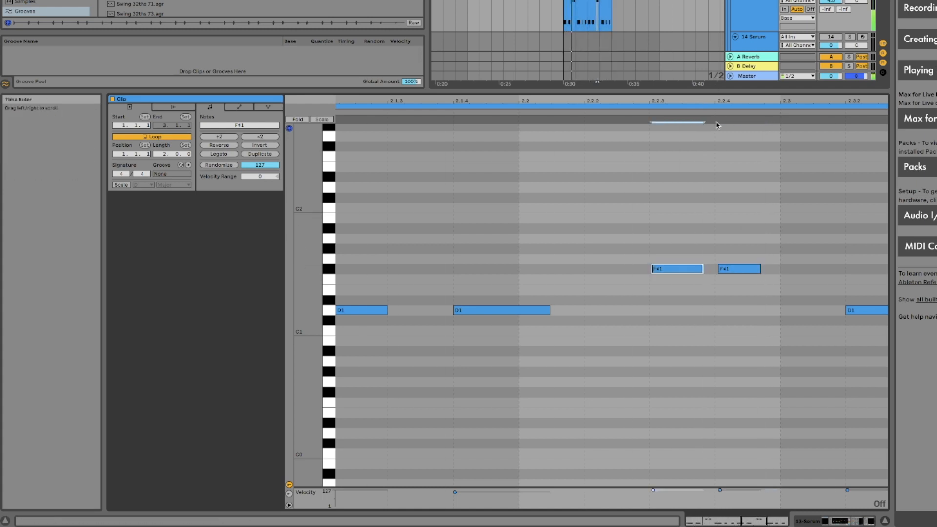
Step: Audition the full two-bar bassline and select the D1 note at the start of bar 2
drag(716, 99, 715, 48)
click(421, 207)
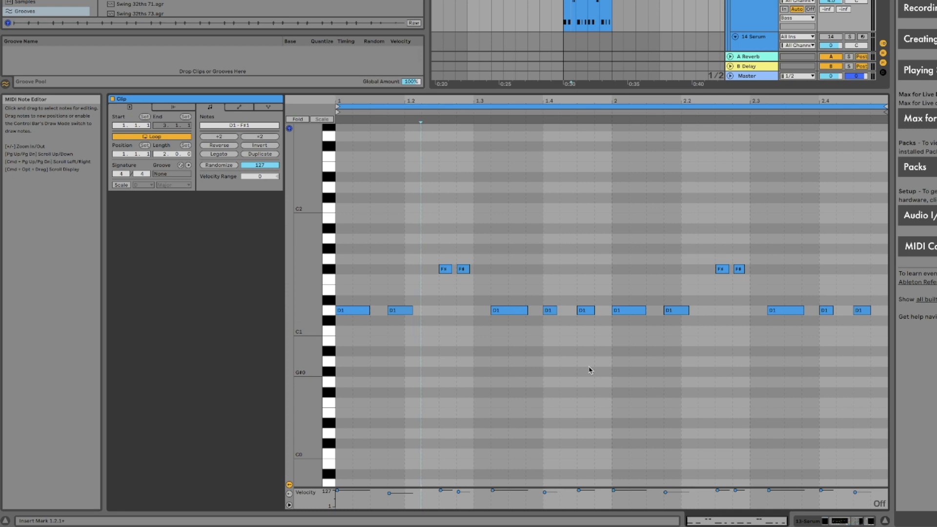
click(557, 244)
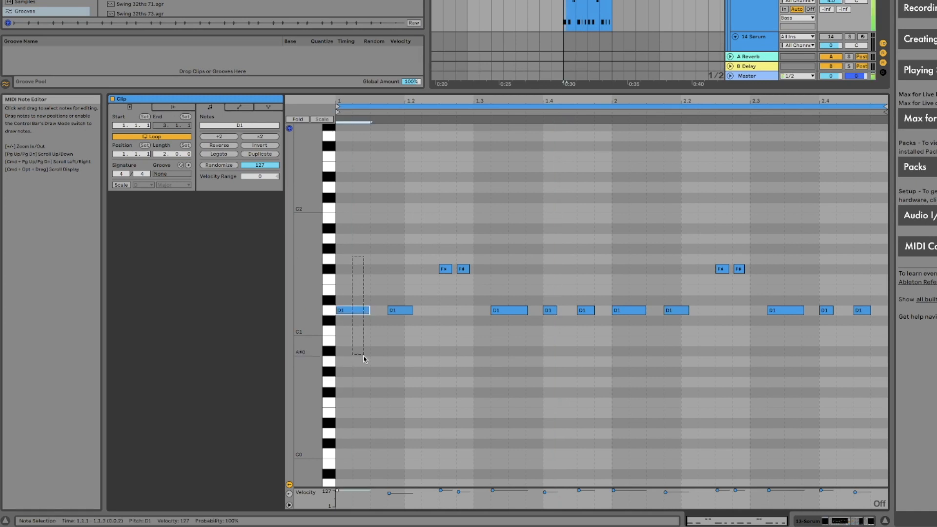
click(626, 310)
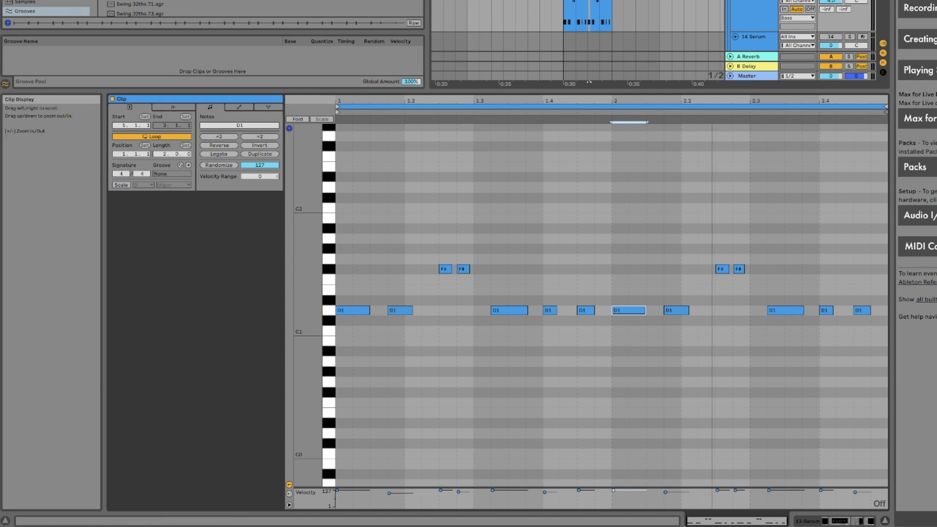
Step: Open the Serum instrument on the bass track and try out its pitch bend wheel
click(757, 7)
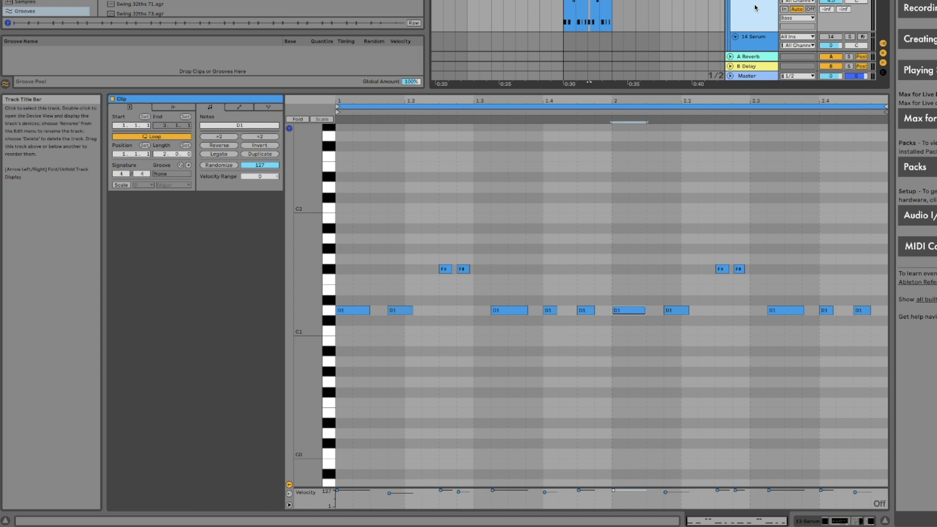
double_click(755, 7)
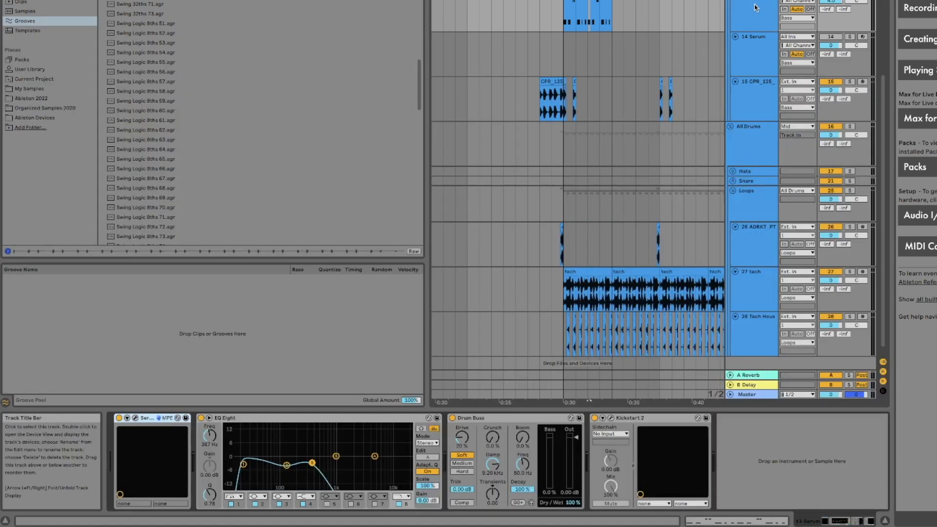
click(136, 418)
drag(342, 1, 254, 0)
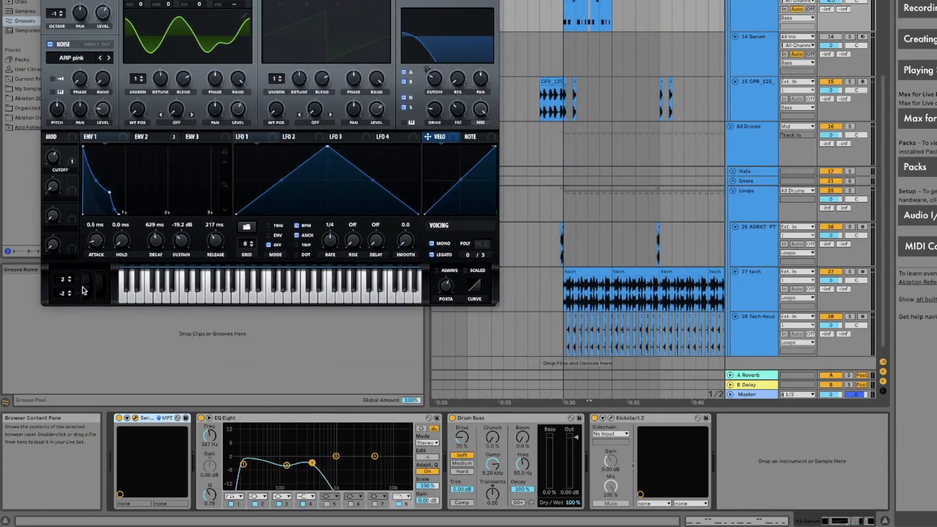
drag(84, 288, 87, 235)
drag(89, 348, 97, 254)
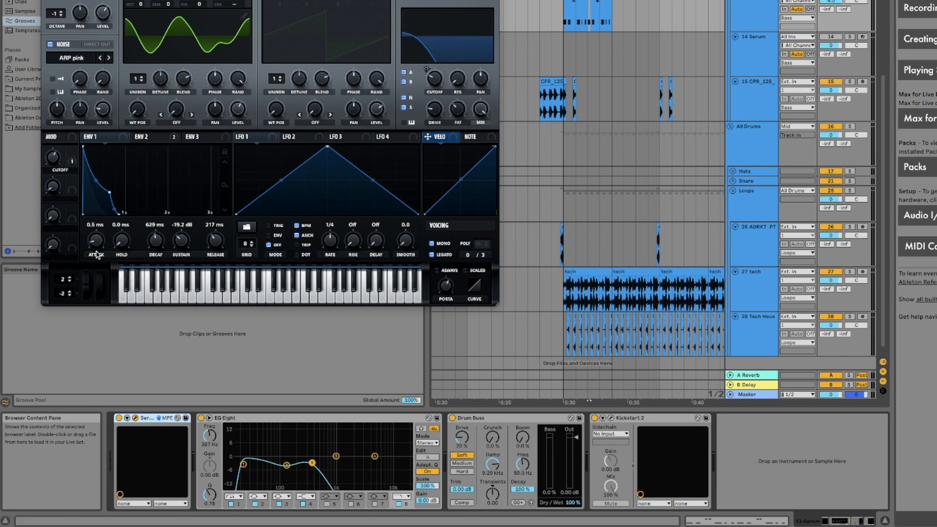
drag(166, 1, 538, 1)
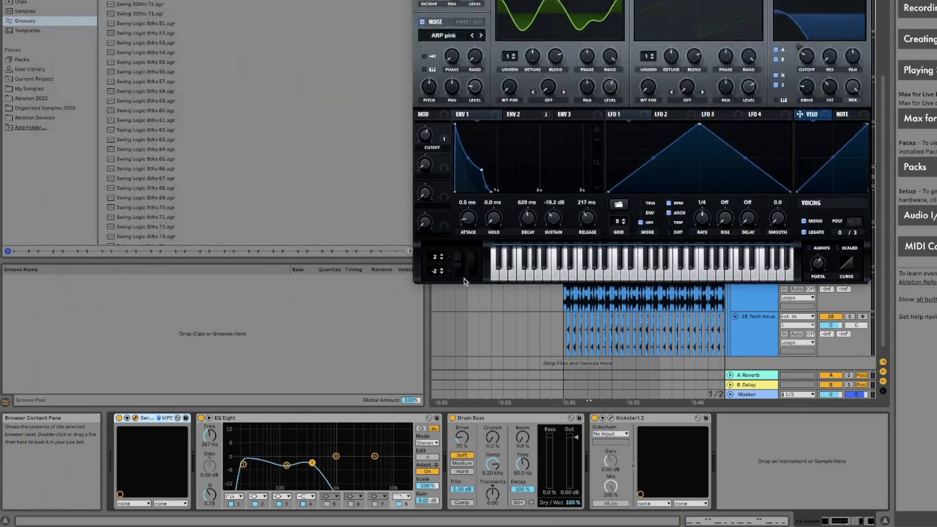
drag(457, 264, 466, 230)
drag(537, 1, 177, 1)
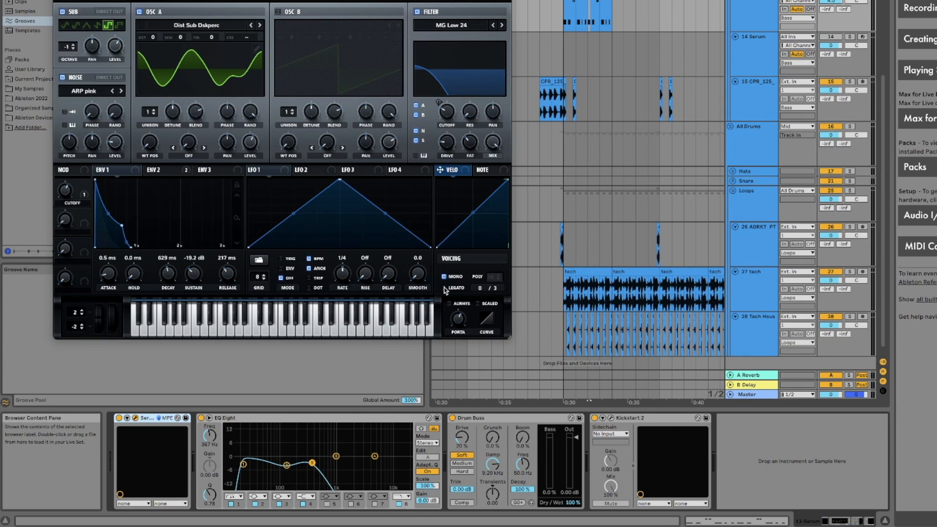
Step: Try a portamento time of about 275 ms in Serum's voicing settings
drag(458, 316, 458, 326)
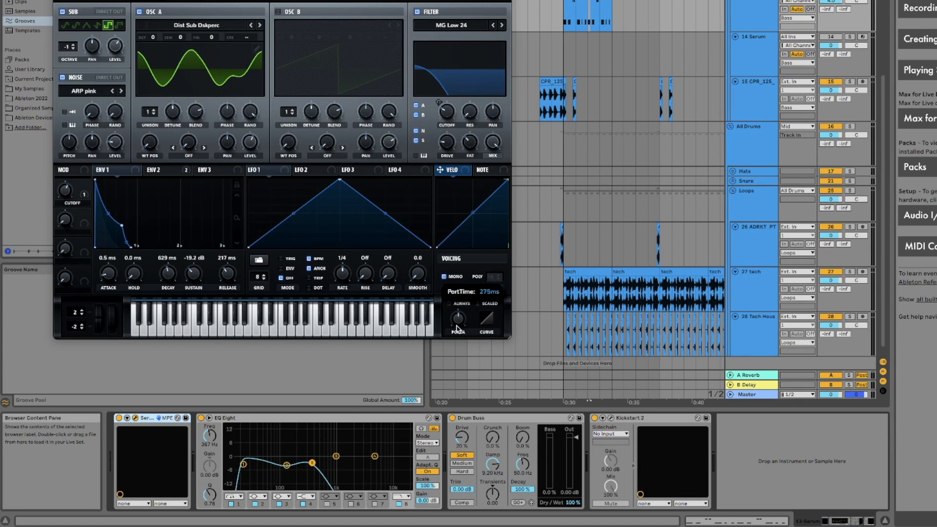
drag(458, 327, 459, 319)
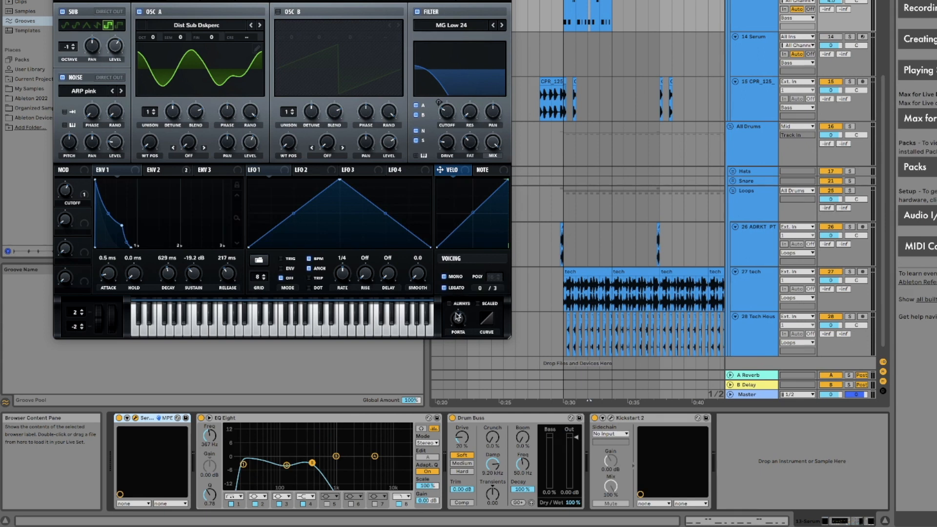
drag(455, 330, 455, 387)
drag(463, 419, 460, 312)
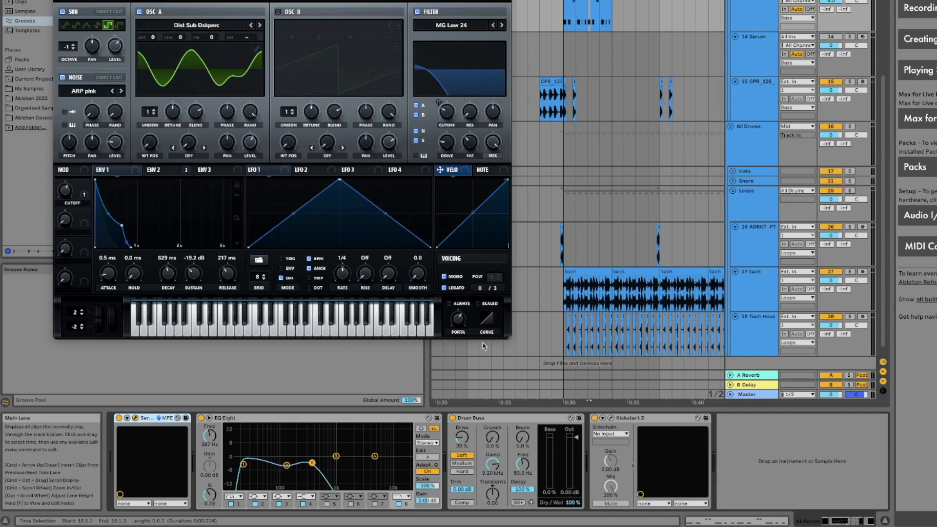
Step: Reopen the bassline MIDI clip, clear Serum out of view, and turn on scale highlighting for D Major
click(588, 1)
double_click(588, 1)
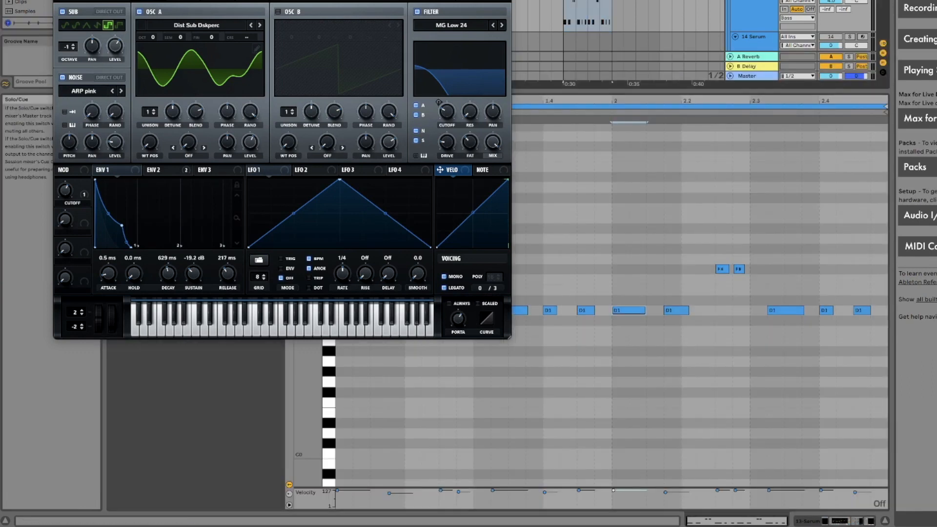
drag(394, 0, 851, 202)
click(514, 199)
key(space)
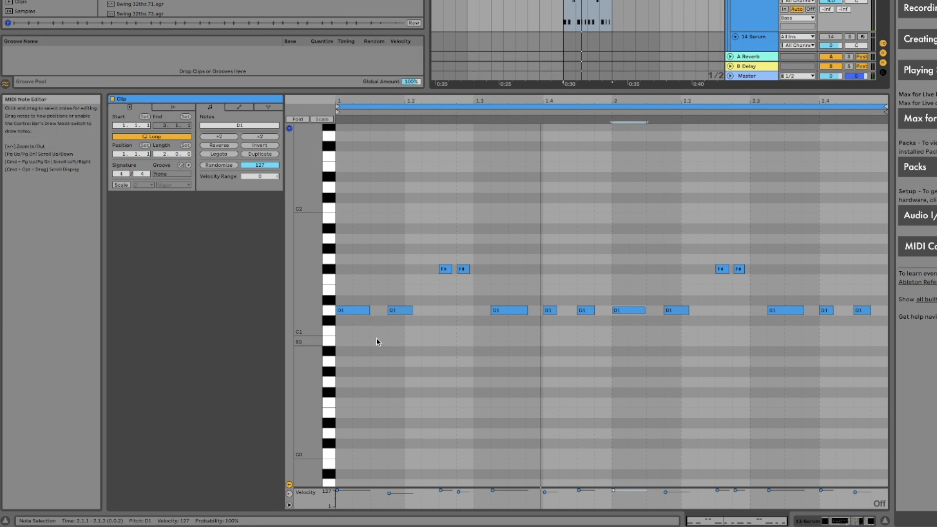
click(125, 185)
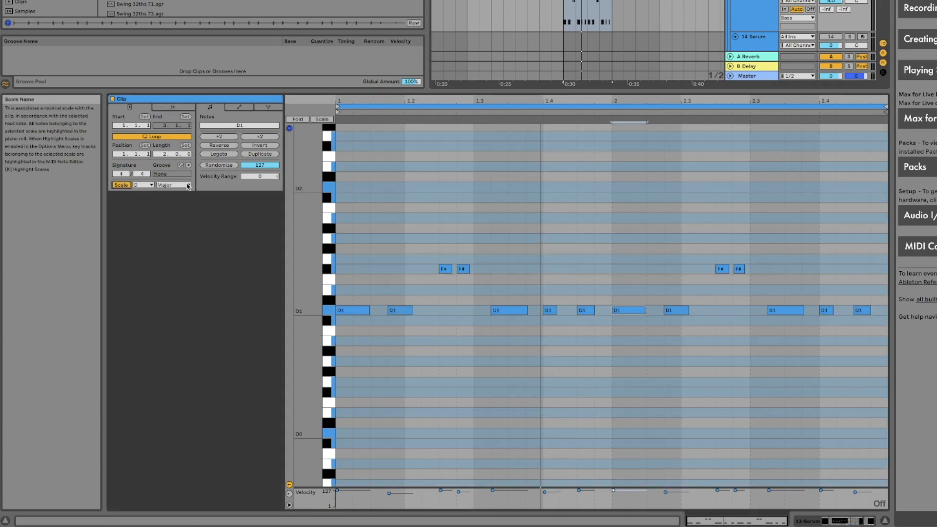
Step: Copy the first D1 note down to A0, shift the copy later so it overlaps D1, and end it before the next D1
click(349, 312)
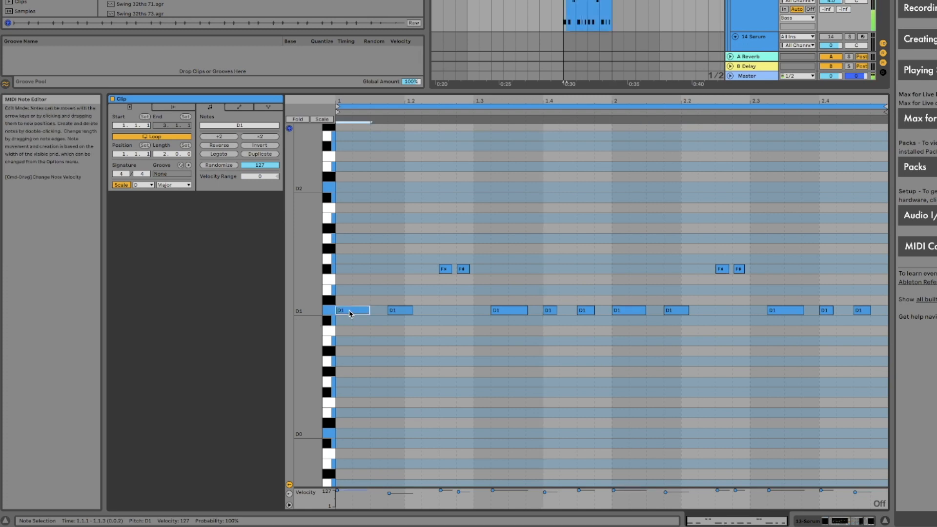
drag(349, 314, 351, 363)
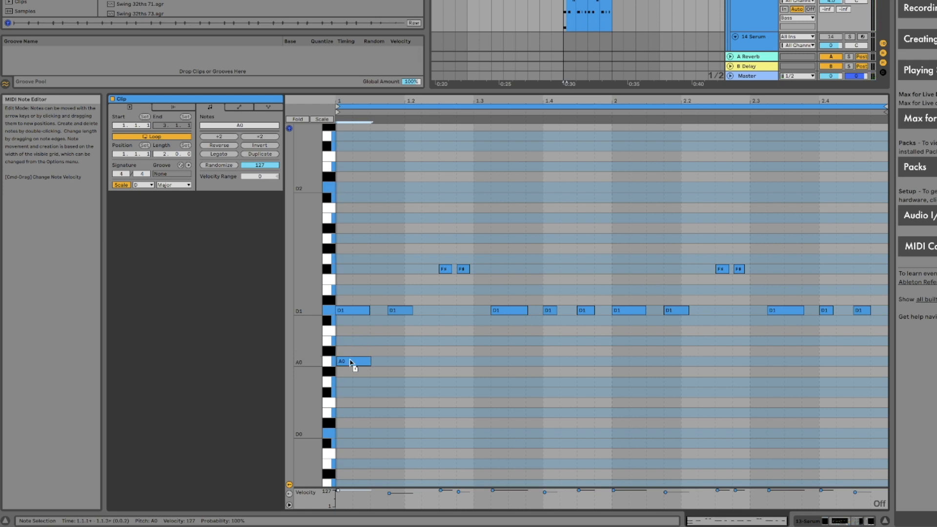
drag(351, 363, 367, 364)
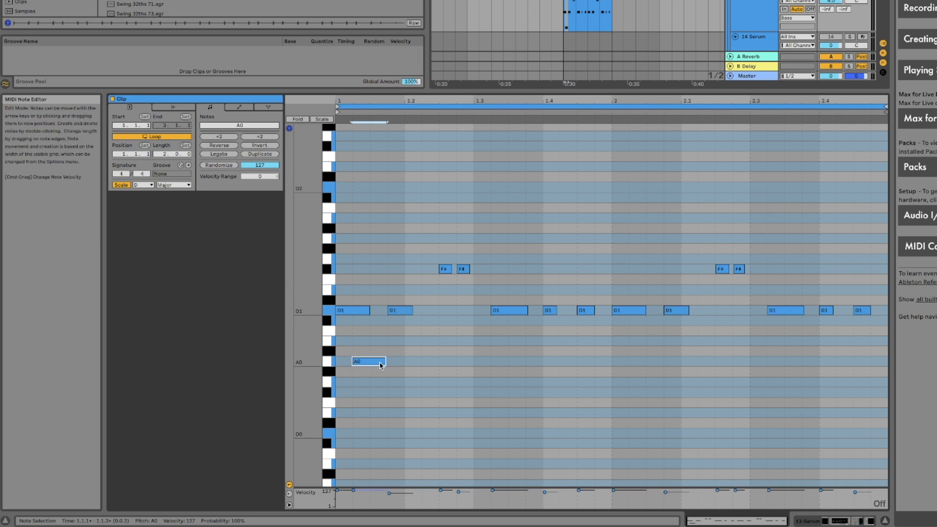
drag(384, 362, 382, 361)
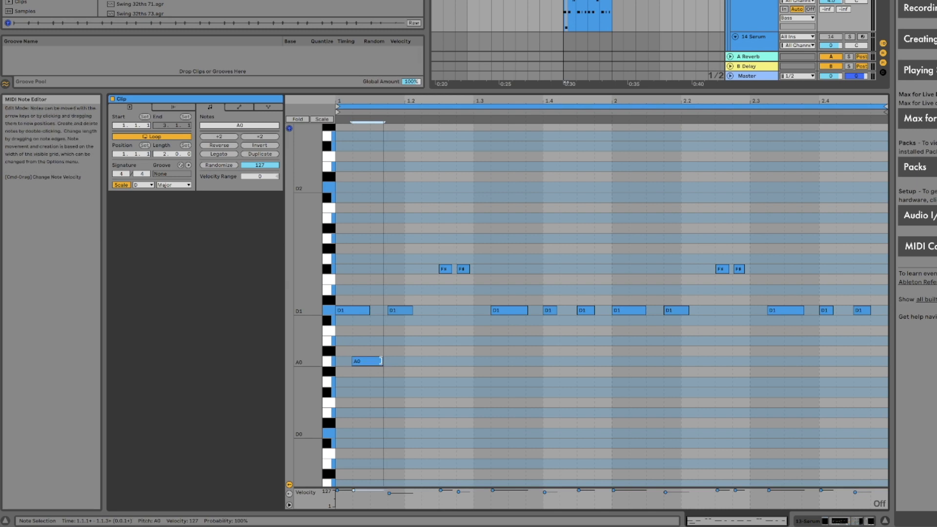
Step: Deactivate every note except the opening D1 and A0, and audition the slide with A0 extended past 1.2 and shortened again
drag(397, 177, 878, 366)
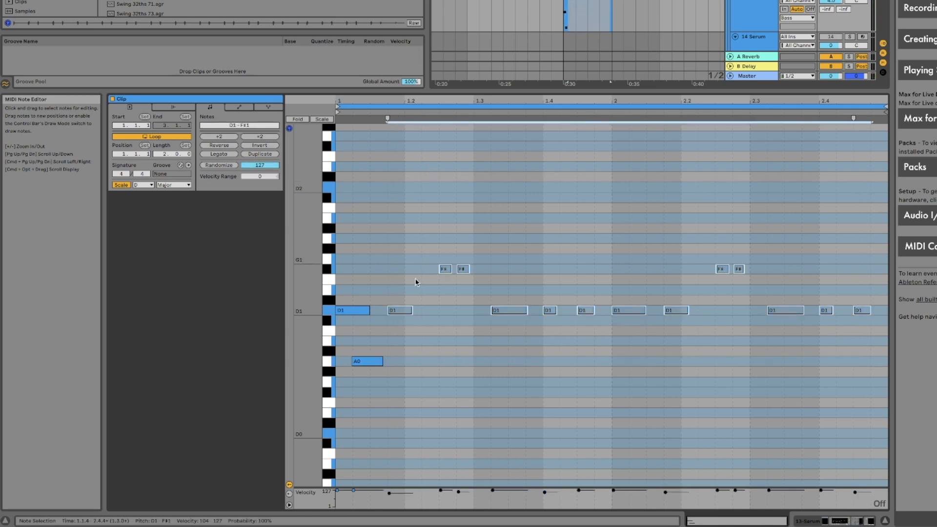
drag(382, 363, 470, 368)
key(space)
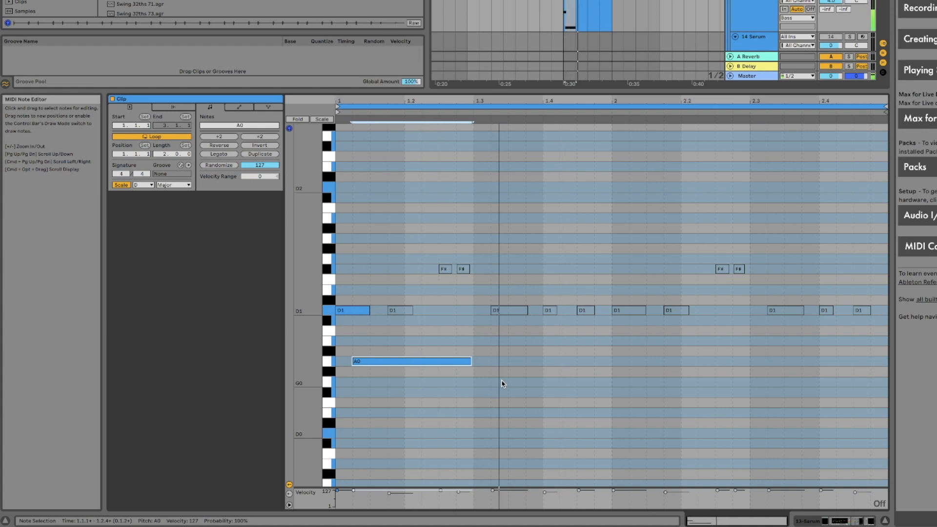
drag(469, 362, 384, 362)
key(space)
key(space)
key(space)
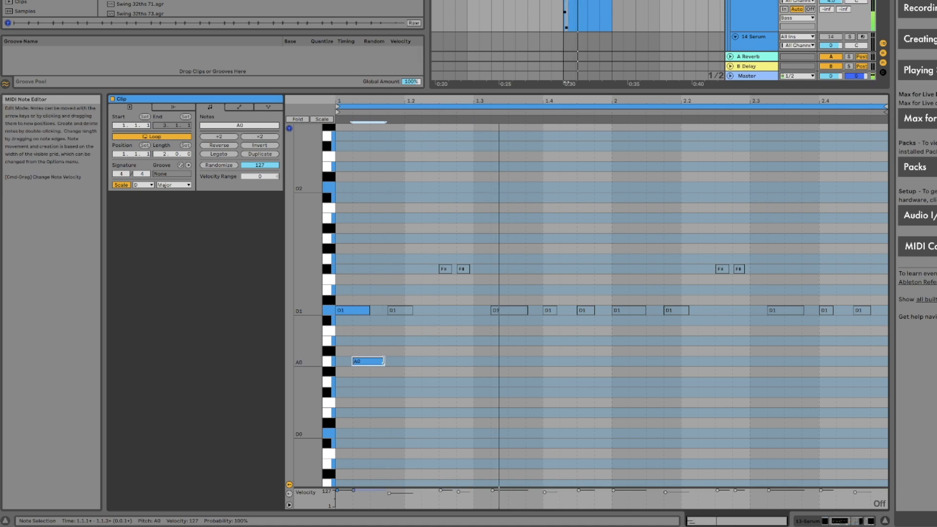
Step: Raise Serum's portamento time to about 527 ms while auditioning the D1-to-A0 slide
double_click(746, 13)
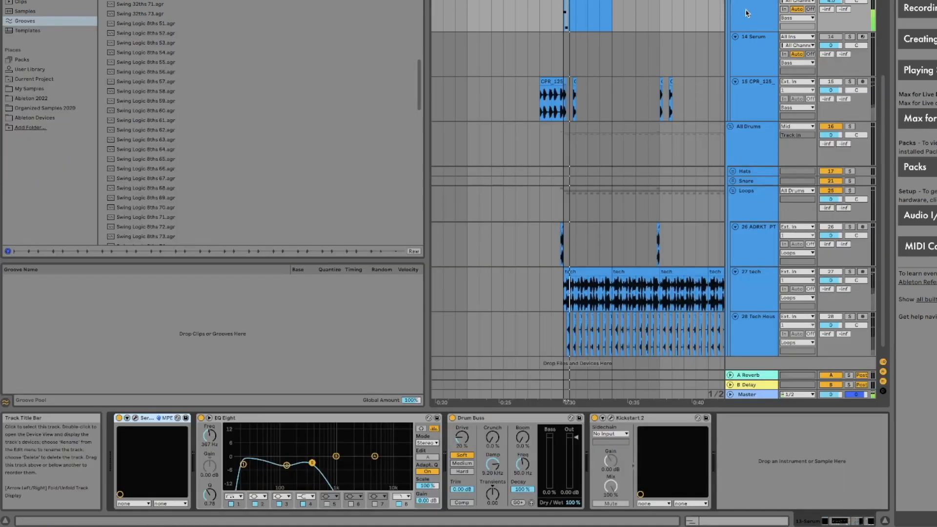
click(135, 418)
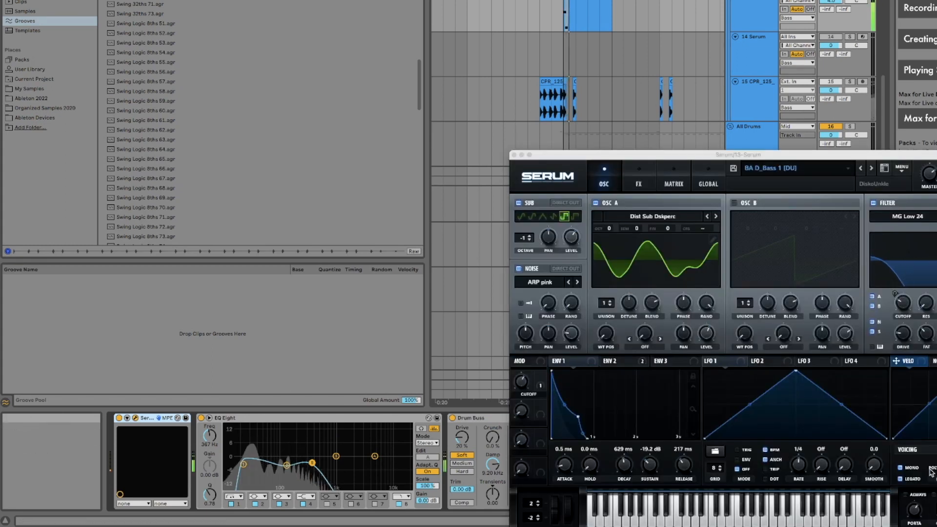
drag(916, 506, 916, 519)
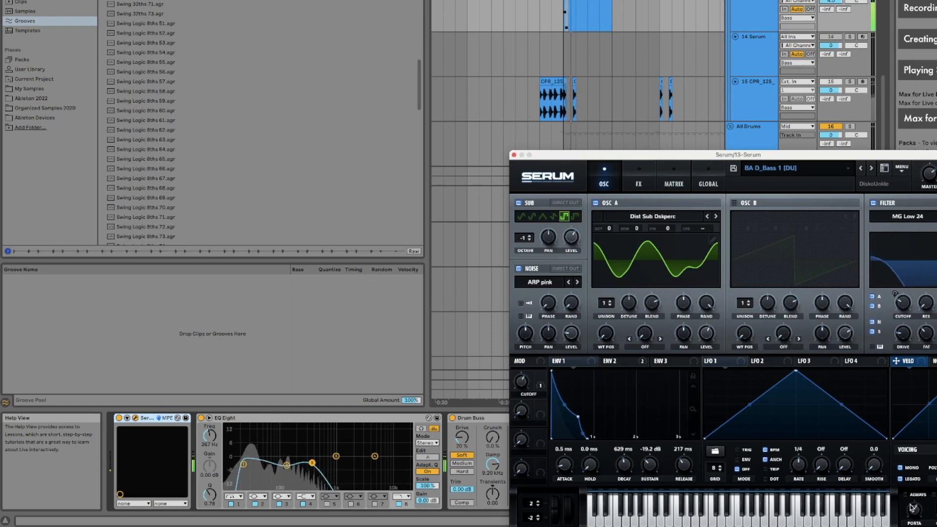
drag(768, 160, 500, 0)
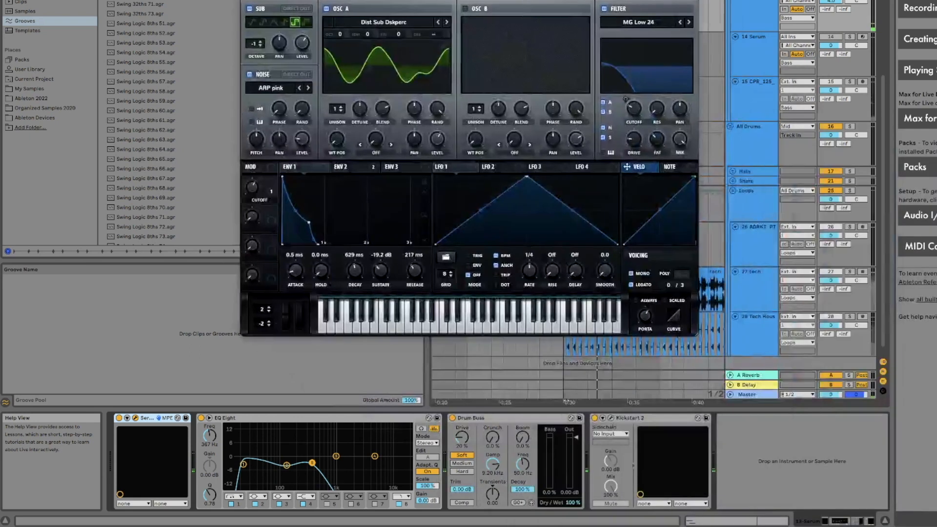
click(645, 318)
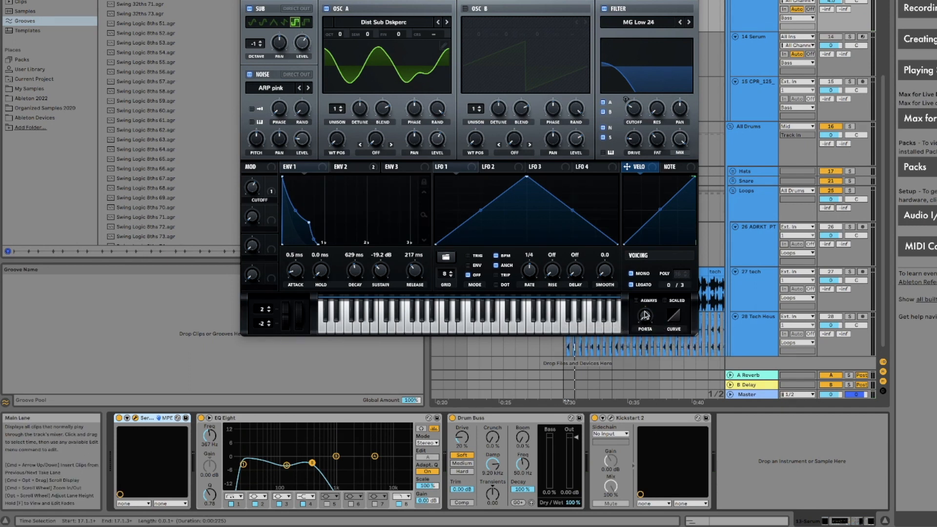
key(space)
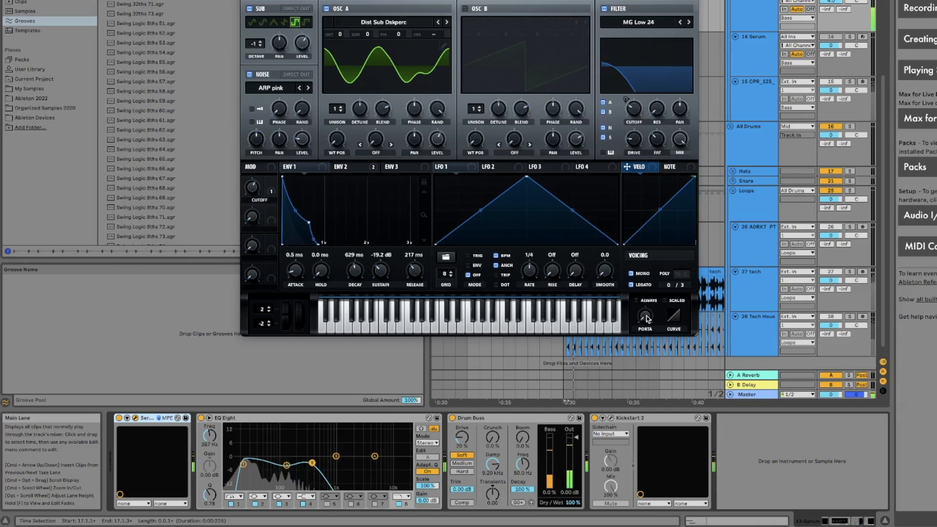
drag(647, 316, 656, 257)
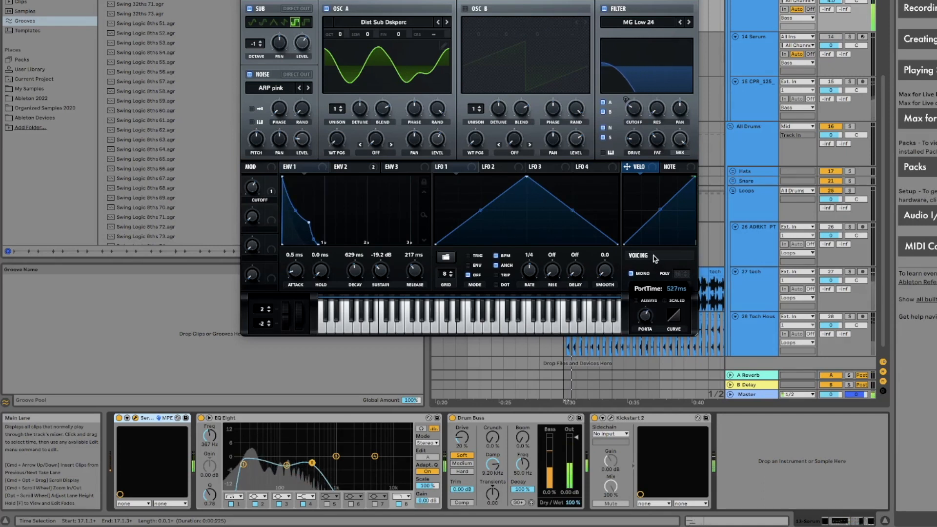
key(space)
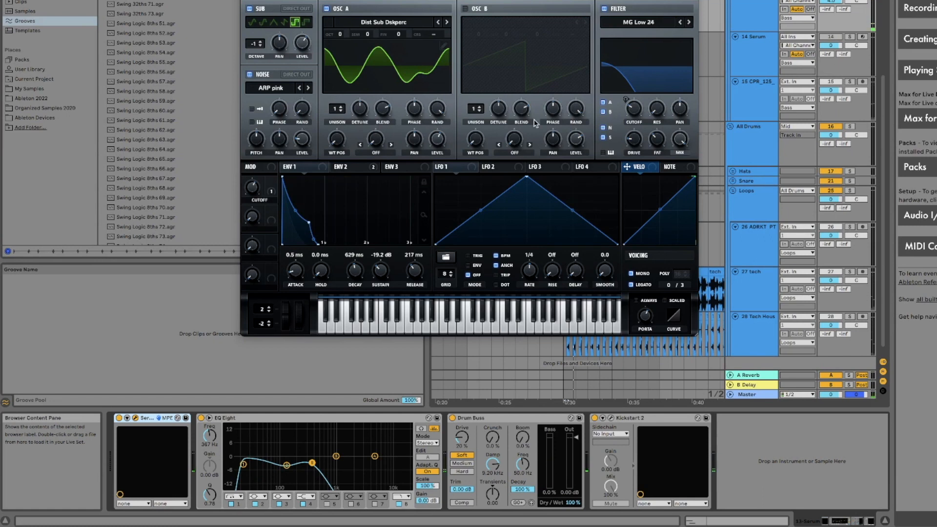
Step: Return to the bassline clip and reactivate all the deactivated D1 and F#1 notes
key(ctrl+alt+p)
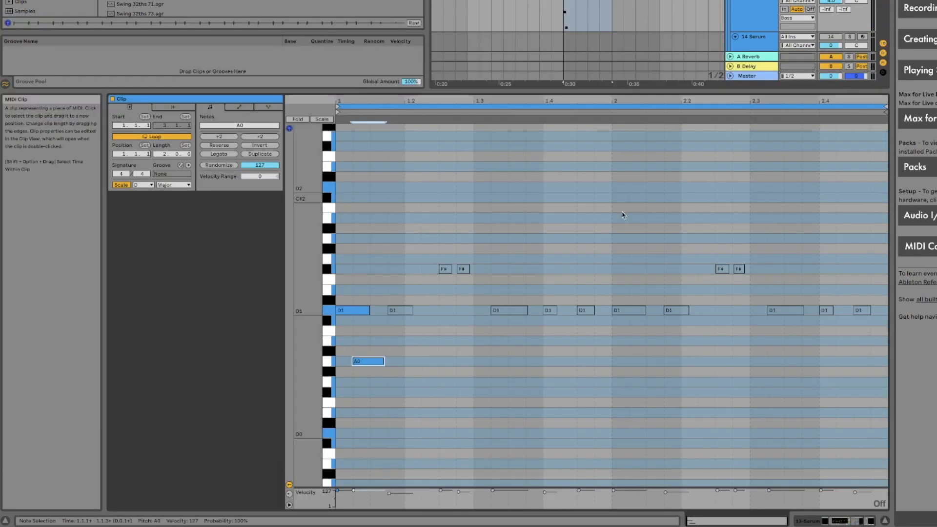
drag(387, 196, 923, 350)
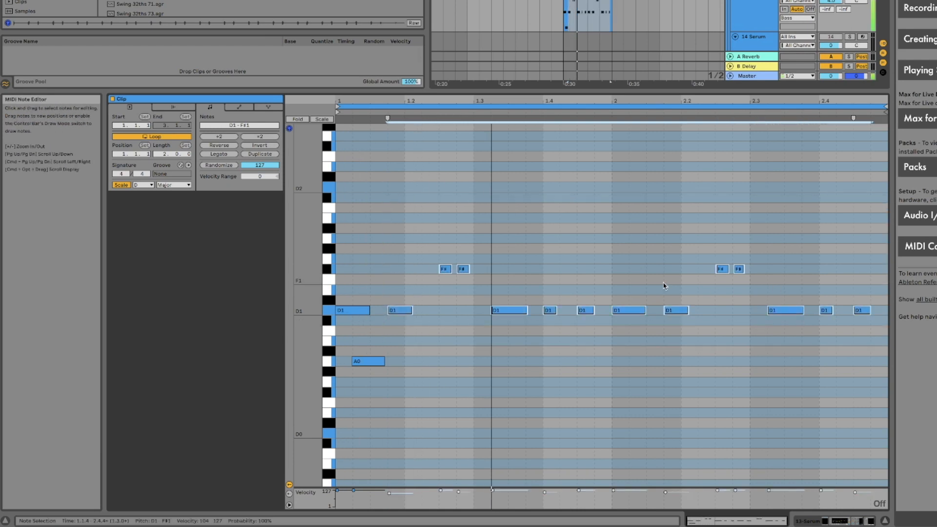
click(594, 240)
Step: Copy the A0 slide note to overlap the first D1 of bar 2, and shorten the copy
click(367, 364)
drag(367, 364, 645, 364)
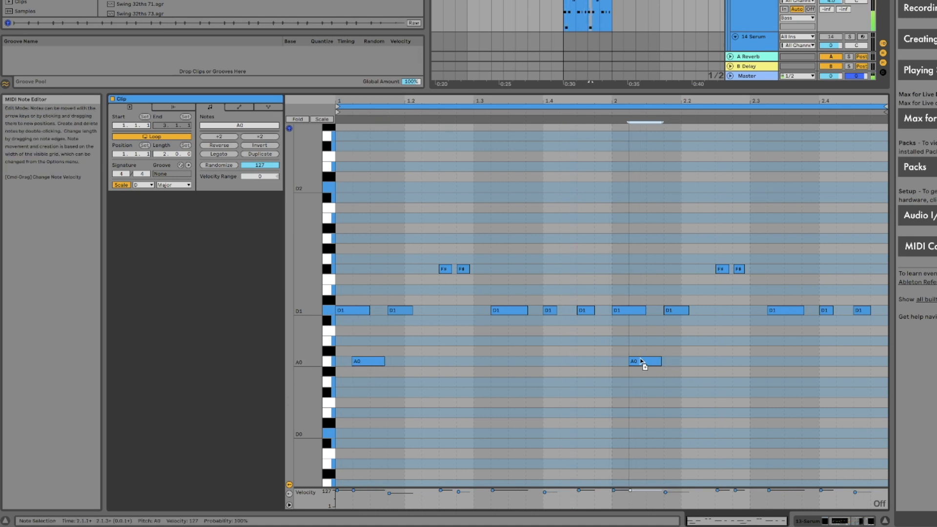
drag(662, 361, 652, 361)
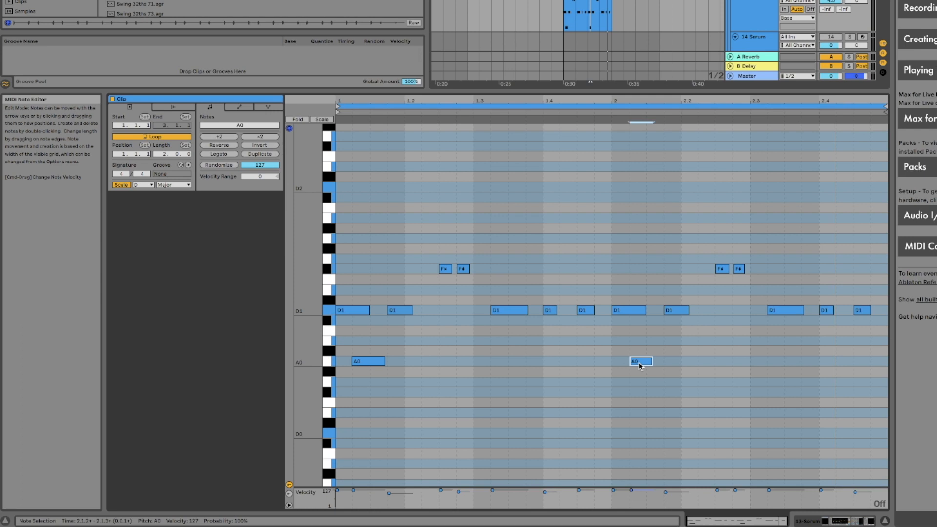
Step: Copy the second A0 to just before beat 2.2, audition it at C#2 and F#1, and settle on a longer G0
mouse_move(641, 366)
mouse_down()
mouse_move(695, 342)
mouse_move(688, 201)
mouse_up()
key(space)
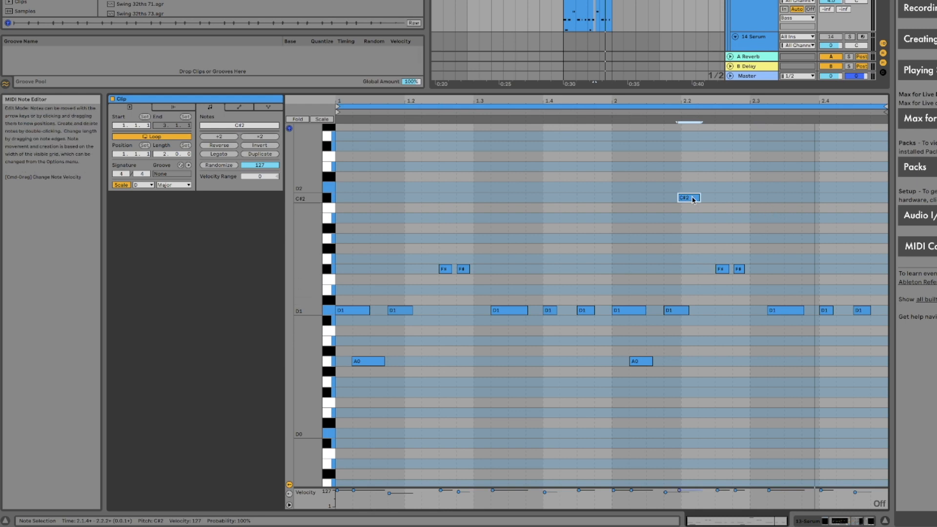
drag(687, 200, 688, 272)
key(space)
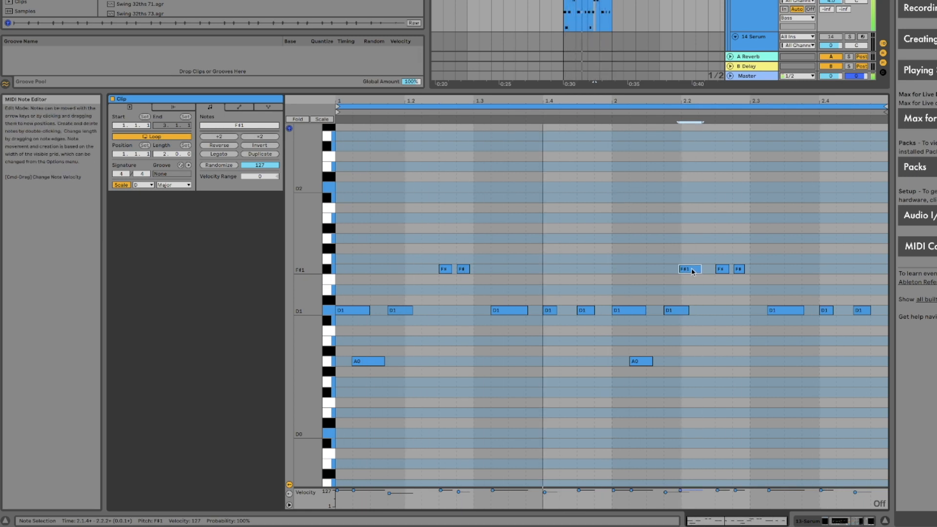
drag(693, 272, 694, 383)
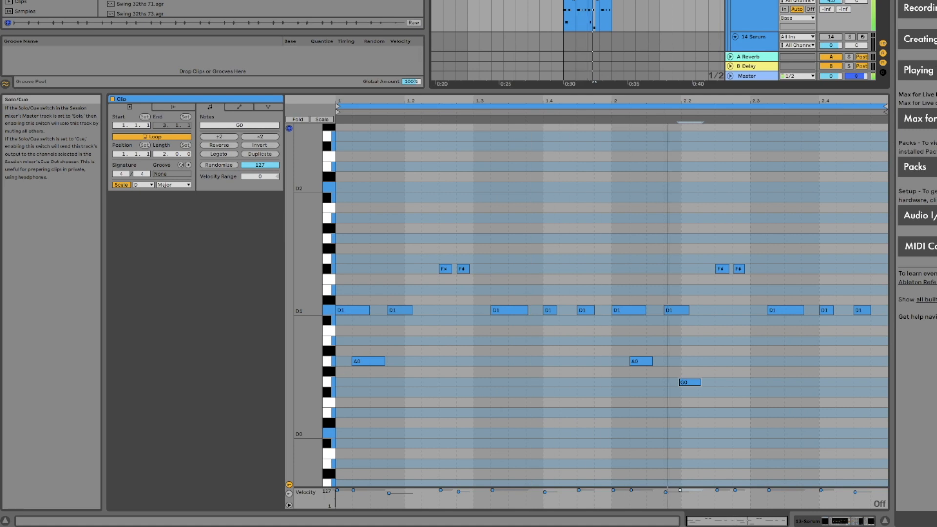
drag(700, 382, 712, 382)
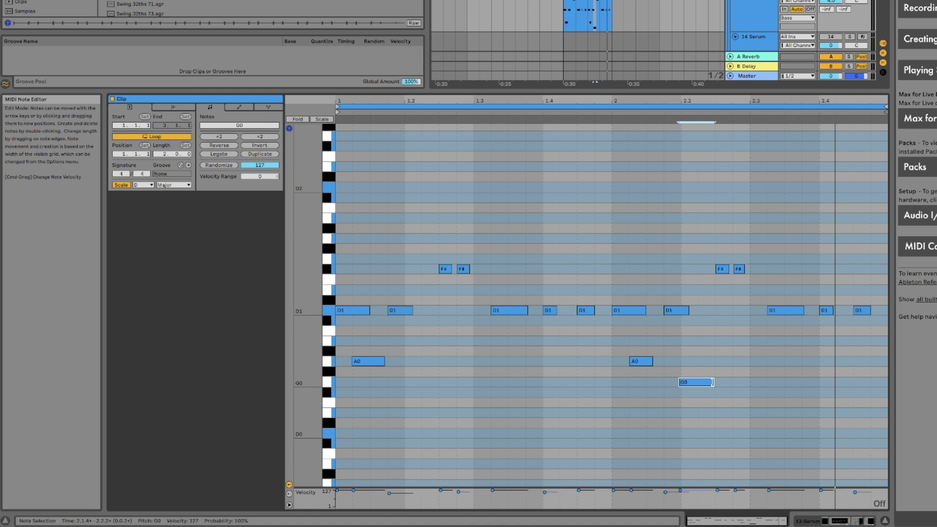
Step: Open Serum from the bass track's device chain and show its Envelope 2 settings
click(760, 7)
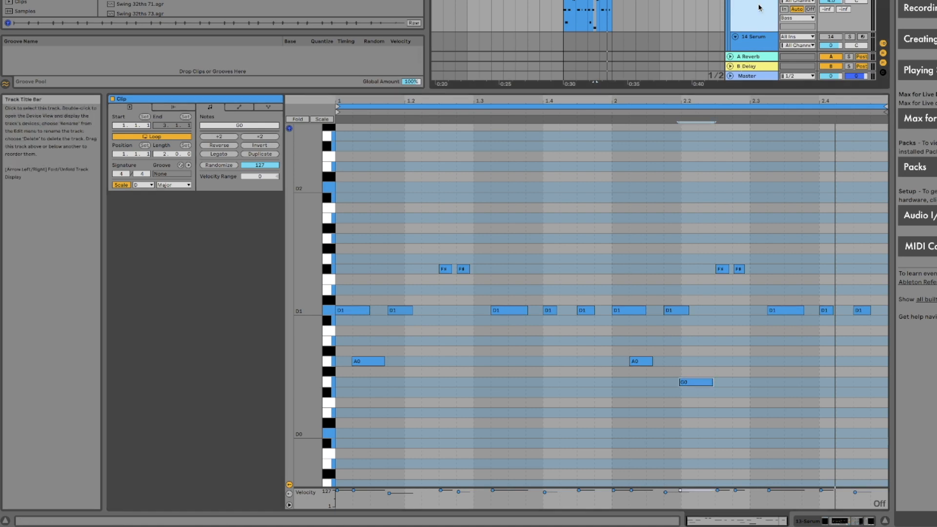
double_click(759, 7)
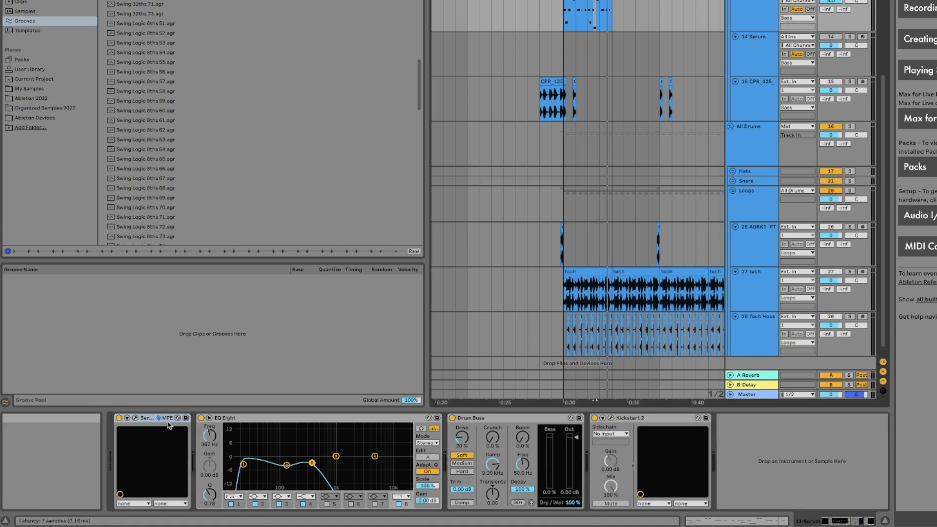
click(136, 419)
drag(468, 1, 436, 0)
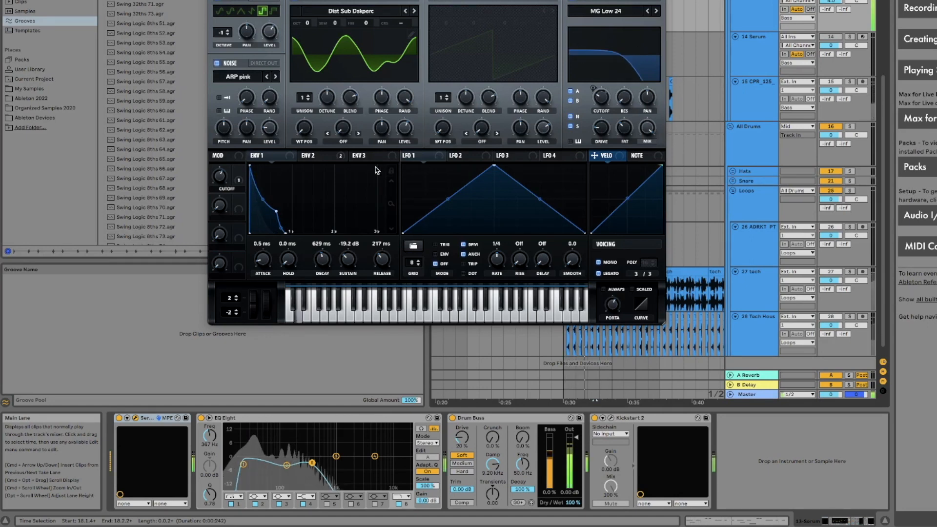
click(317, 158)
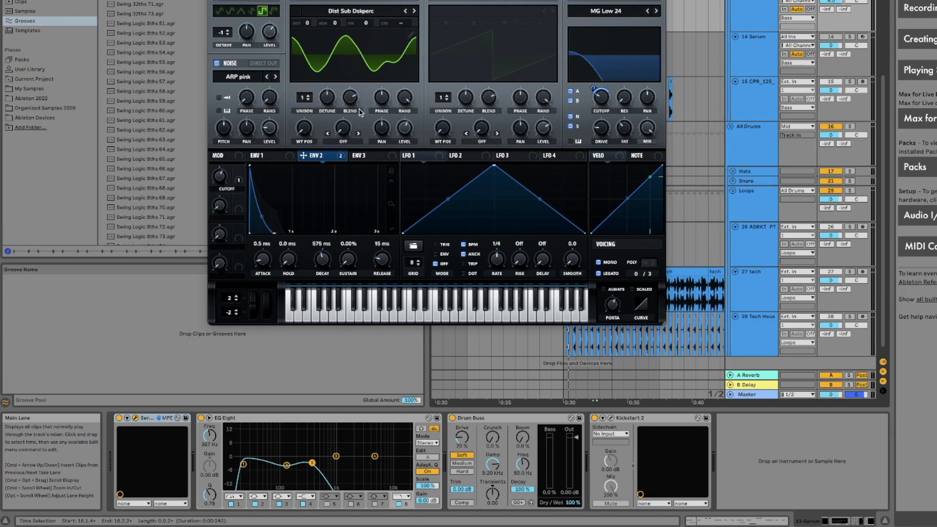
Step: Remove all modulators from Serum's filter cutoff and reassign Envelope 2 to the cutoff
right_click(599, 93)
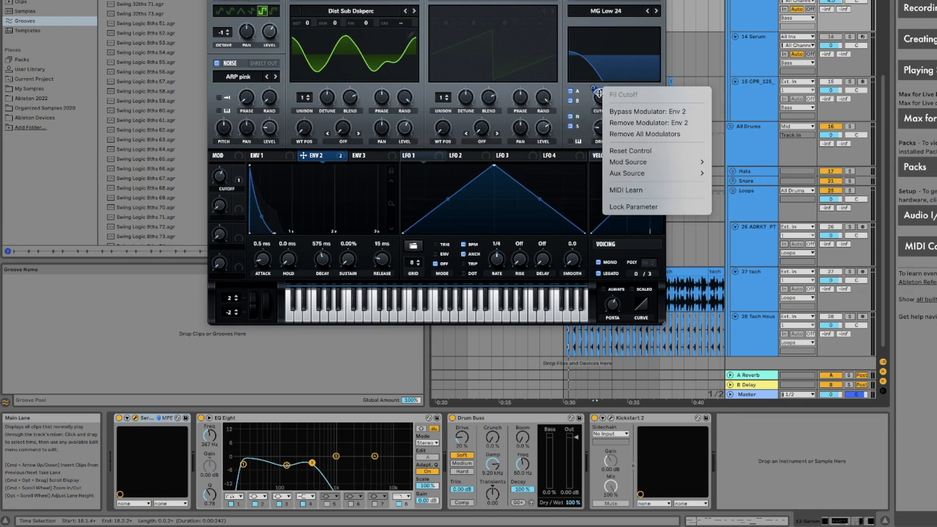
click(636, 134)
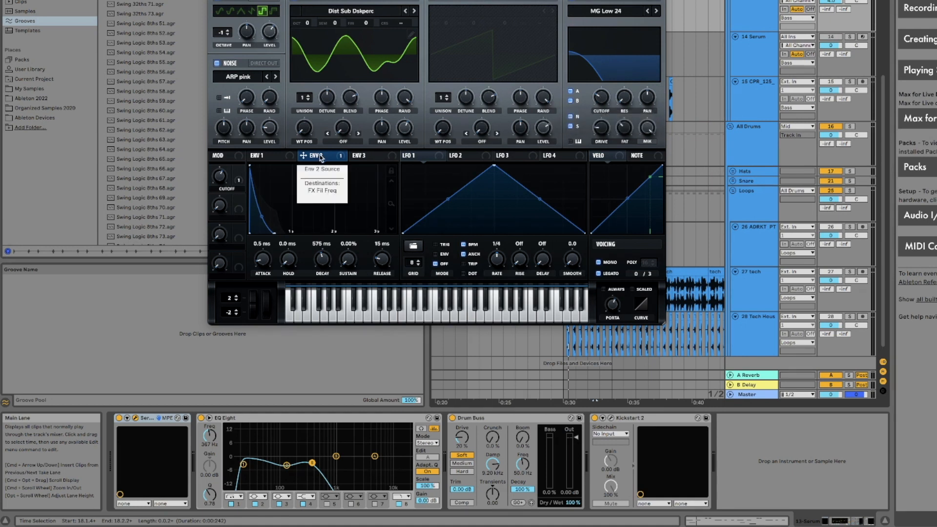
click(257, 155)
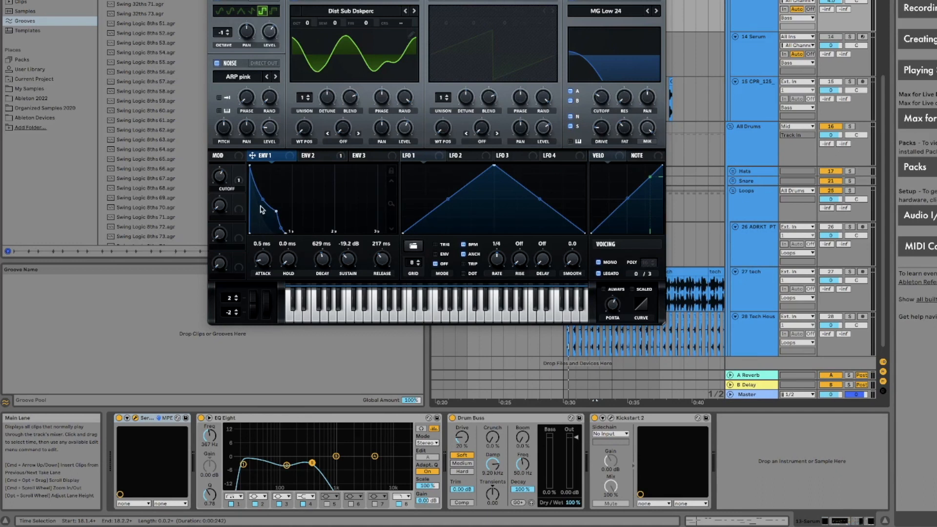
click(318, 157)
drag(321, 158, 602, 100)
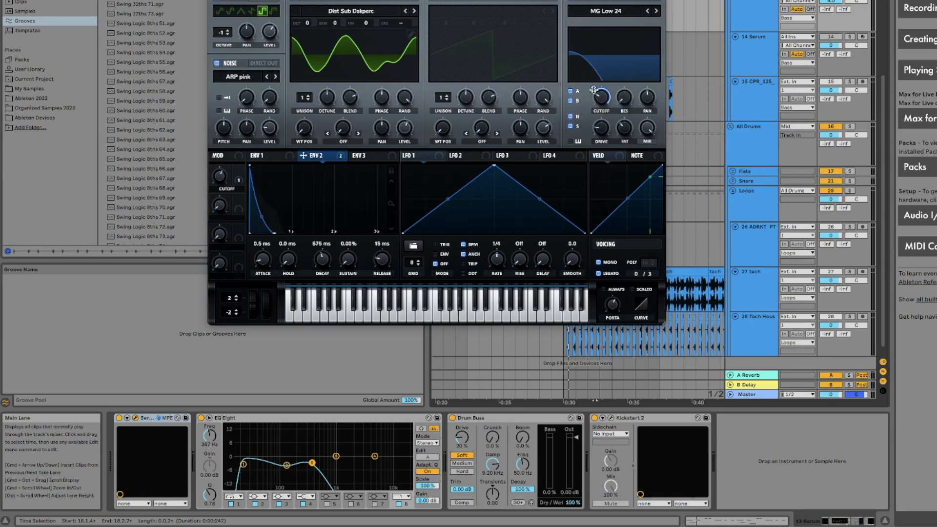
Step: Set the Env 2 modulation amount on the filter cutoff to 73 while auditioning the bassline
drag(592, 88, 592, 88)
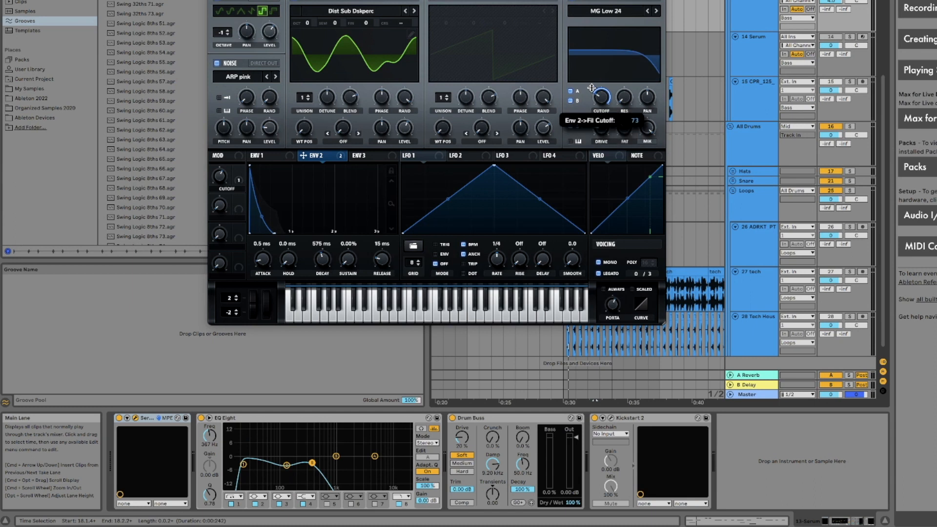
drag(592, 93, 590, 113)
drag(590, 113, 603, 72)
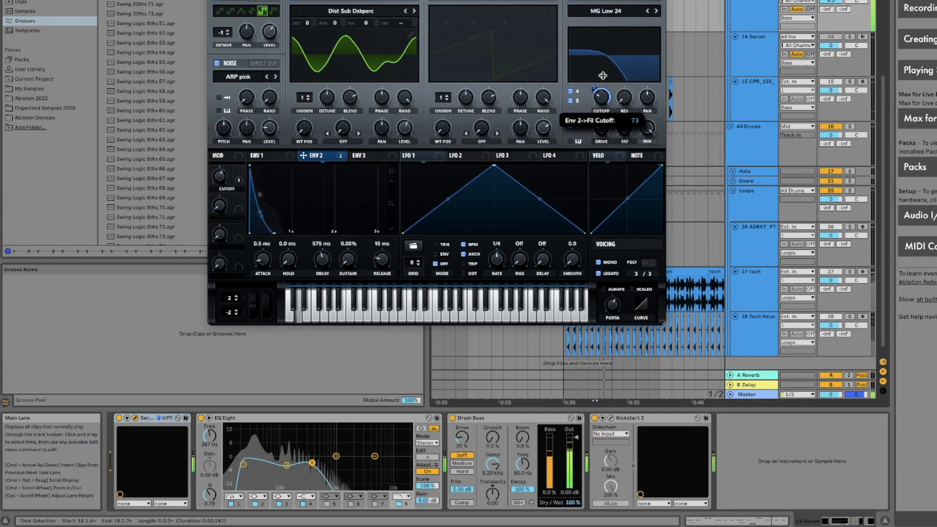
Step: Adjust Serum's filter cutoff to about 164 Hz with Env 2 modulation while auditioning the bassline, and close Serum
mouse_move(602, 92)
mouse_down()
mouse_move(605, 74)
mouse_move(604, 92)
mouse_up()
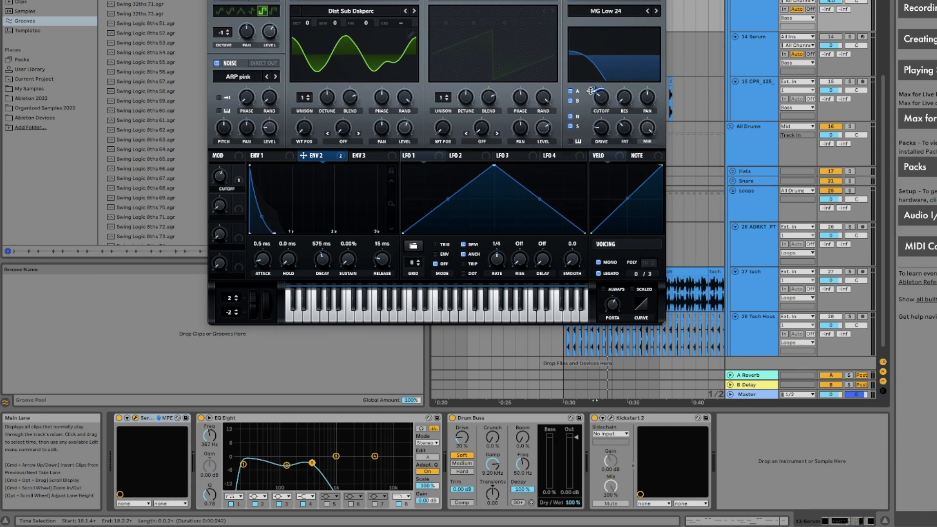
drag(591, 91, 592, 90)
drag(595, 87, 595, 78)
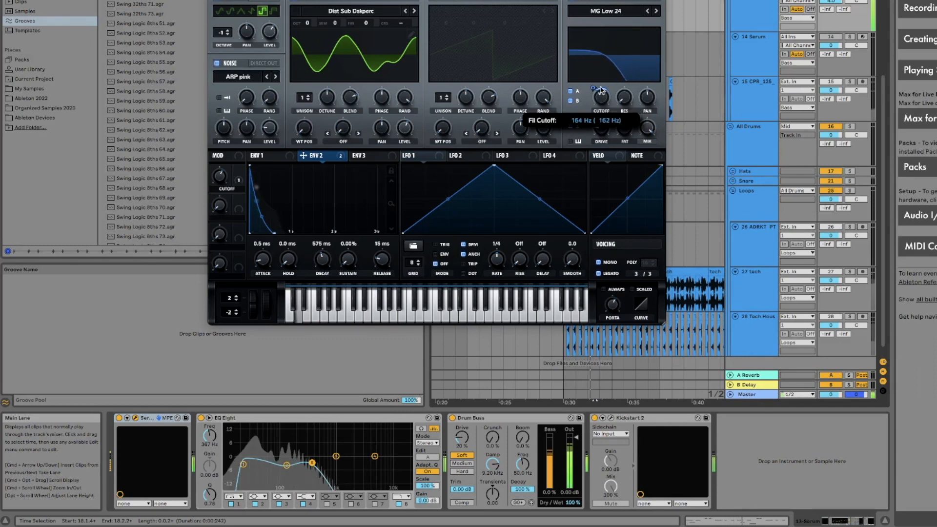
mouse_move(596, 93)
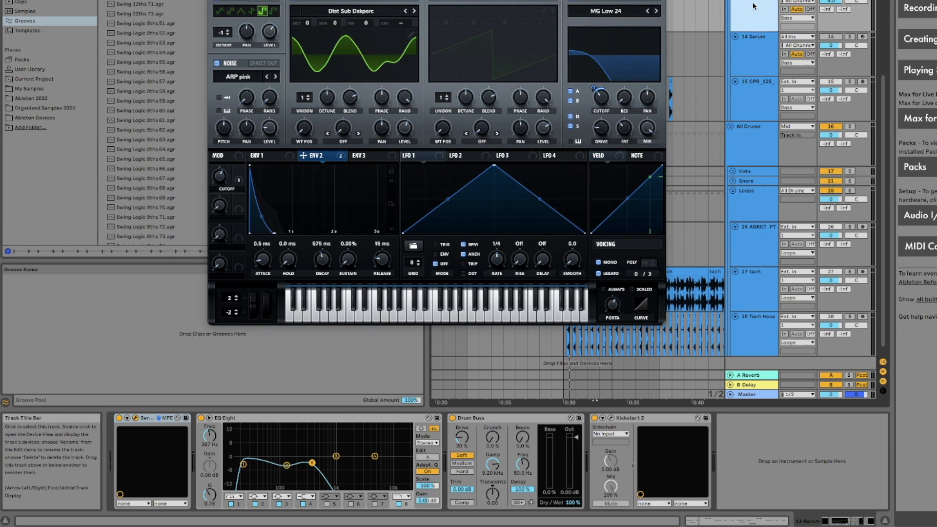
key(super+w)
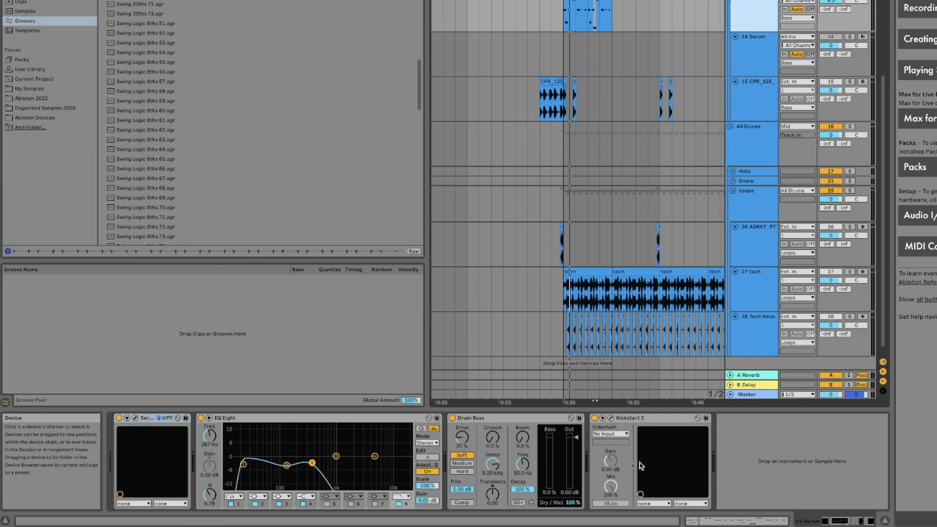
Step: Bypass the EQ Eight, audition the bass without it, and reactivate the EQ
click(317, 418)
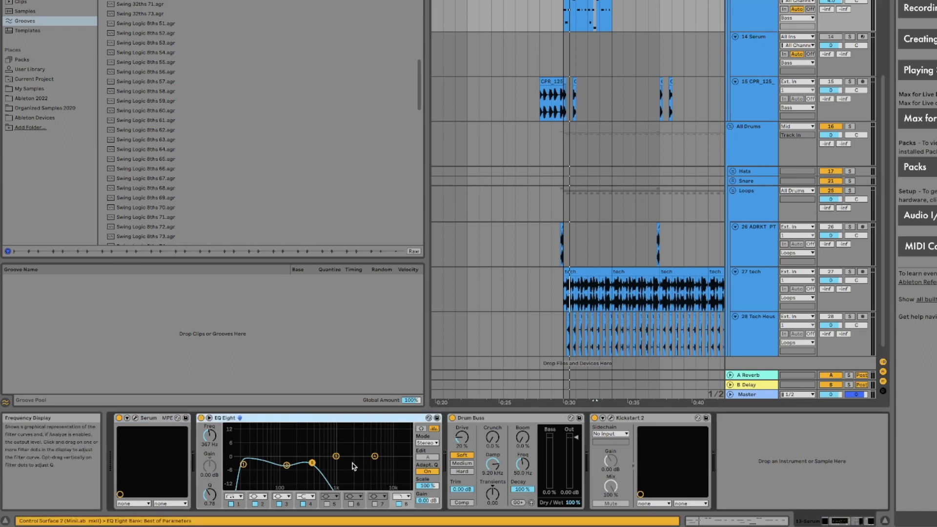
click(201, 419)
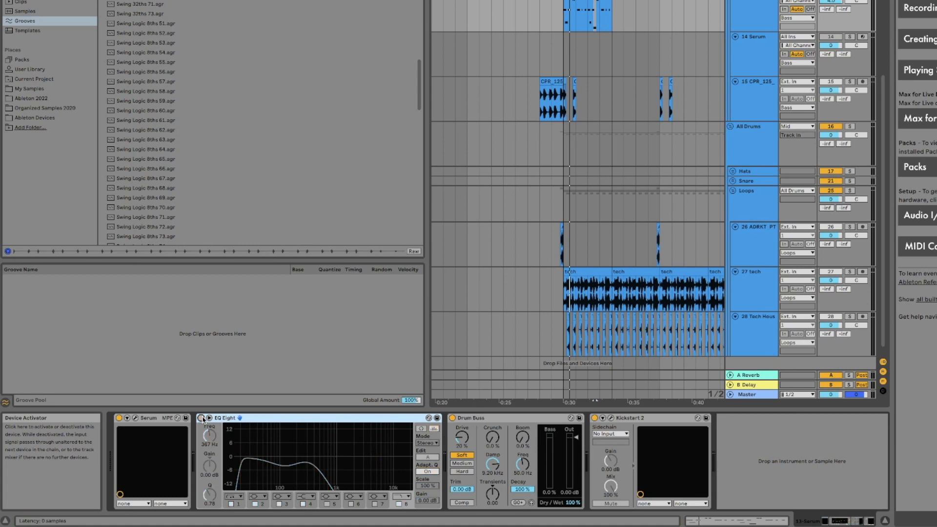
key(space)
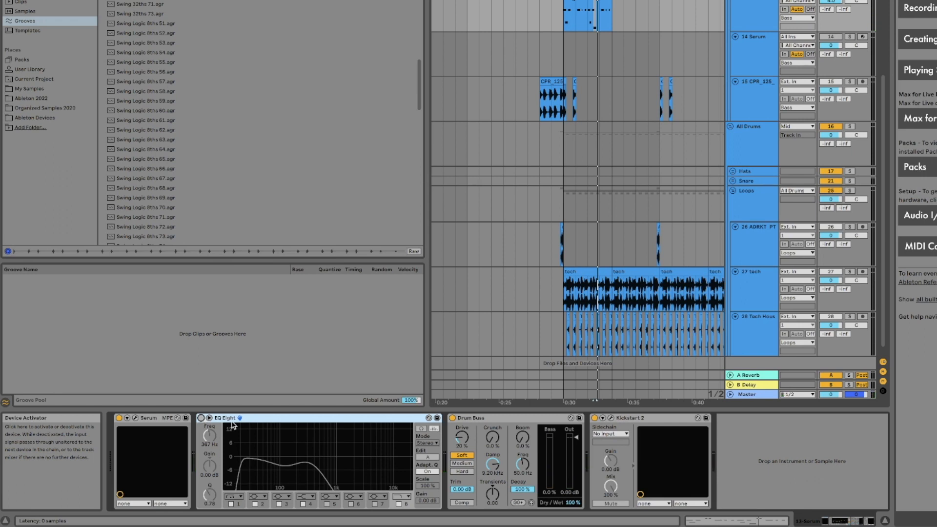
click(201, 418)
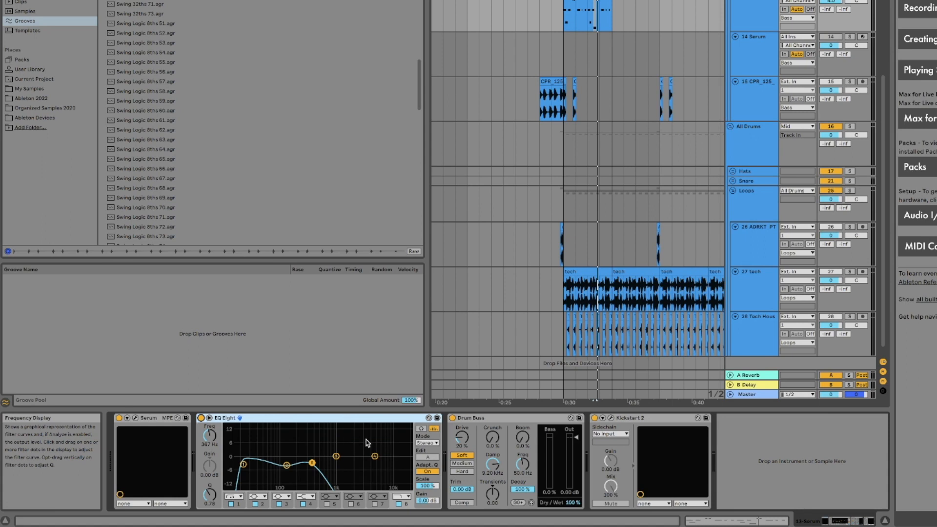
Step: Fine-tune the EQ Eight's low-cut and high-cut points, and set band 2's frequency to about 132 Hz while auditioning
key(space)
mouse_move(312, 463)
mouse_down()
mouse_move(410, 465)
mouse_move(311, 462)
mouse_up()
mouse_move(243, 464)
mouse_down()
mouse_move(252, 463)
mouse_move(226, 460)
mouse_move(258, 464)
mouse_move(247, 465)
mouse_up()
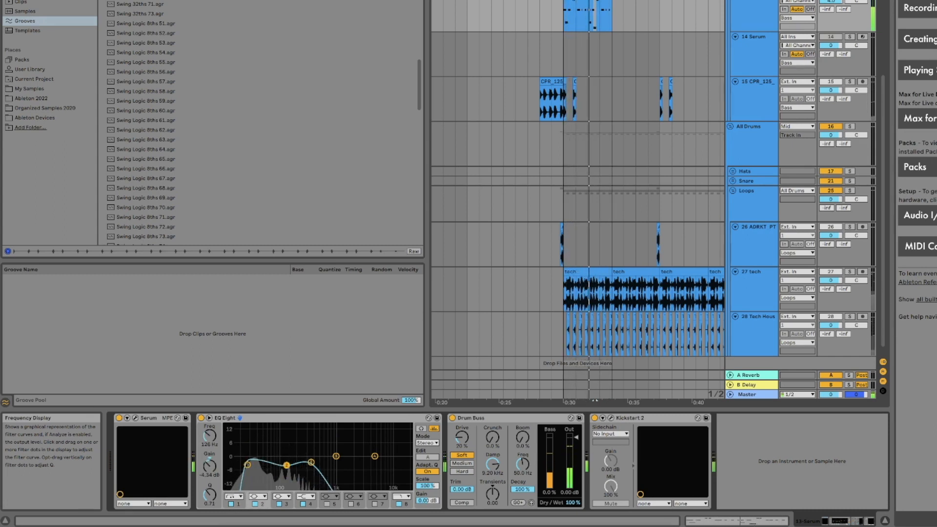
drag(288, 468, 286, 445)
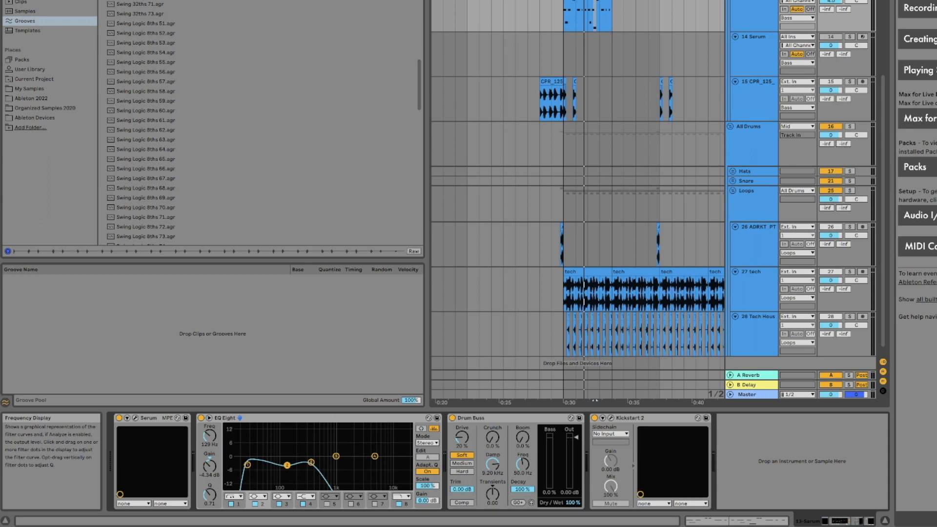
key(space)
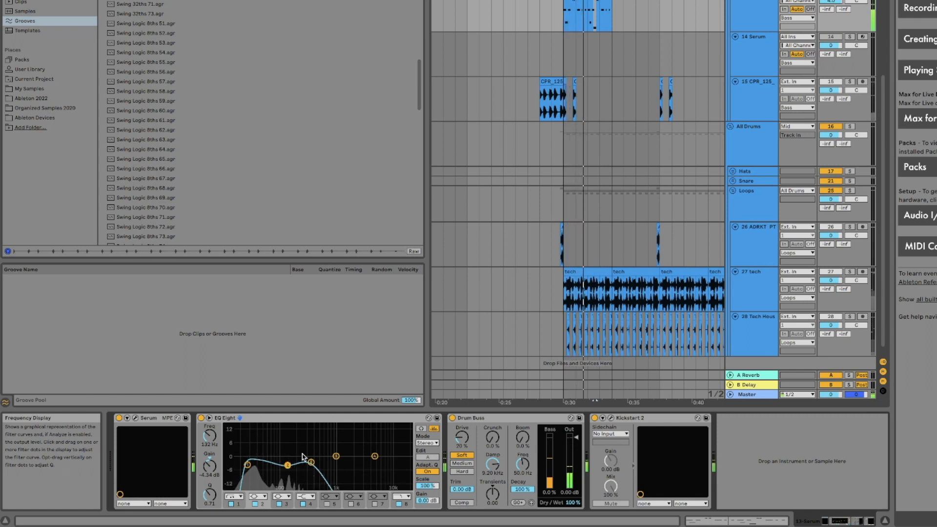
Step: Compare the bass with Drum Buss bypassed and active during playback, leaving Drum Buss on
click(509, 419)
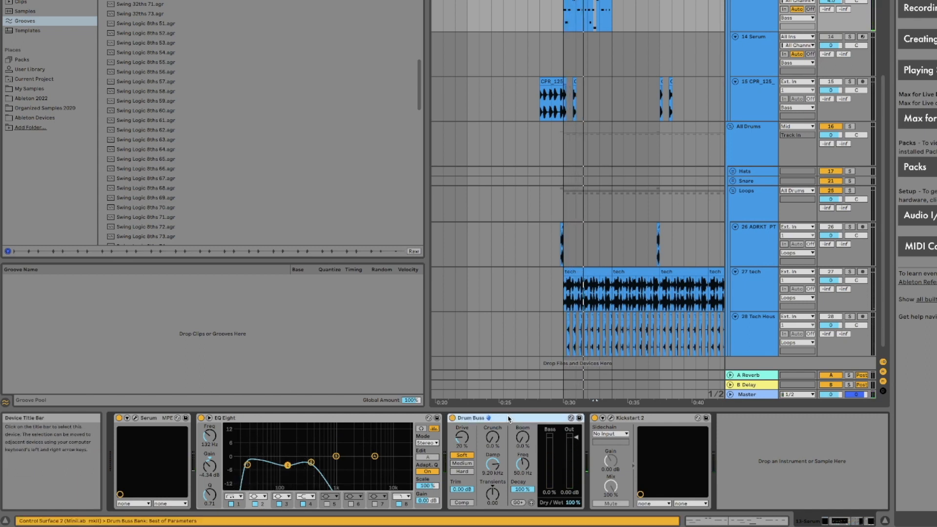
click(451, 419)
key(space)
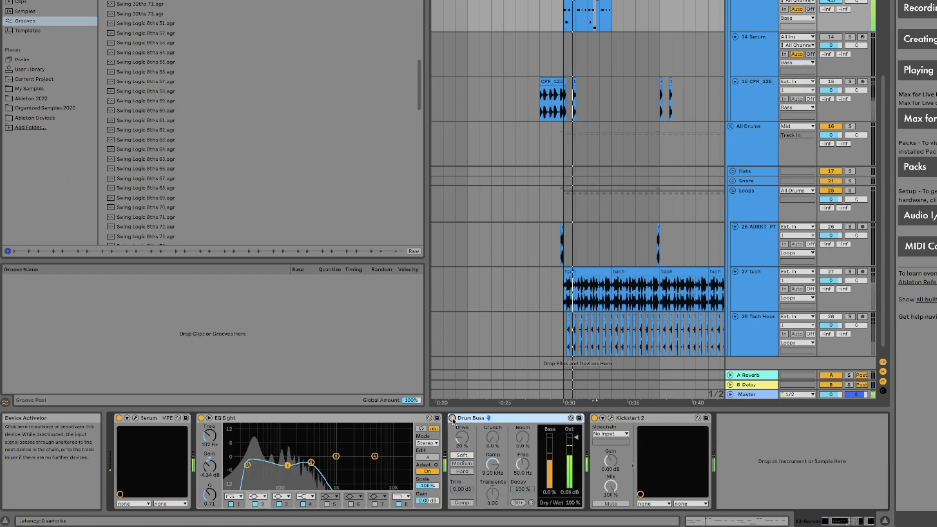
click(452, 419)
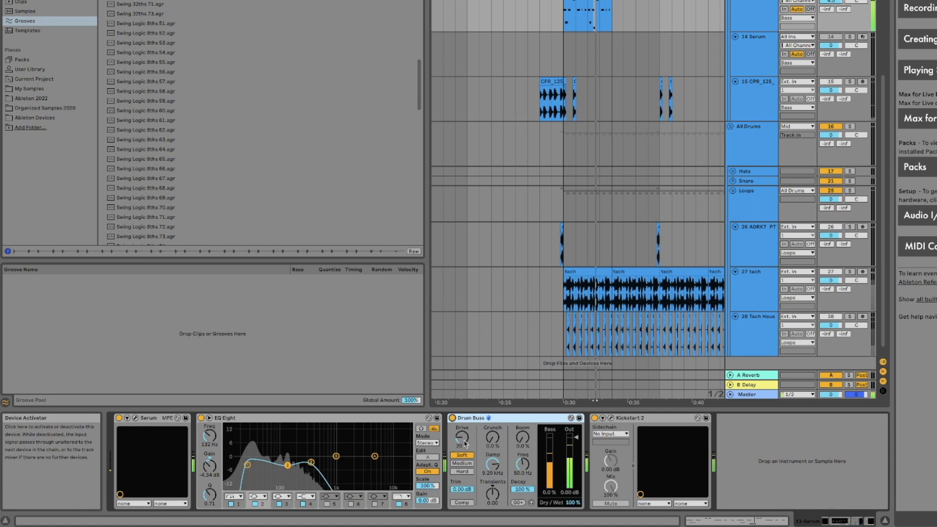
Step: Open Kickstart 2, try its third ducking curve at 100% mix, and audition the bass with and without the drums
click(612, 419)
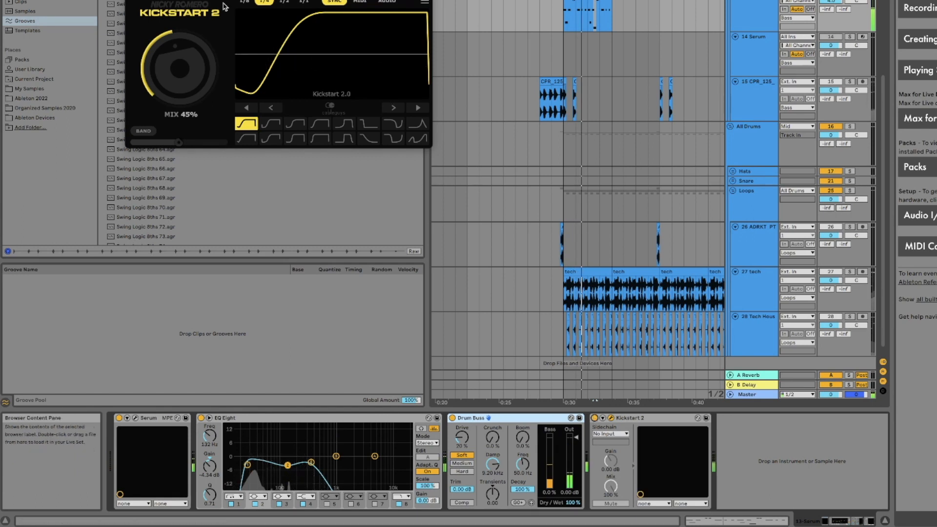
drag(281, 0, 516, 42)
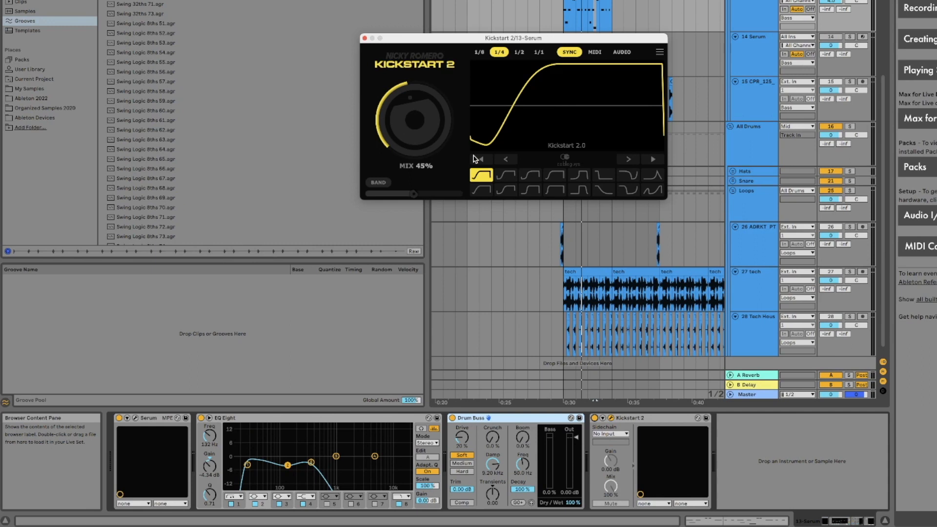
click(533, 178)
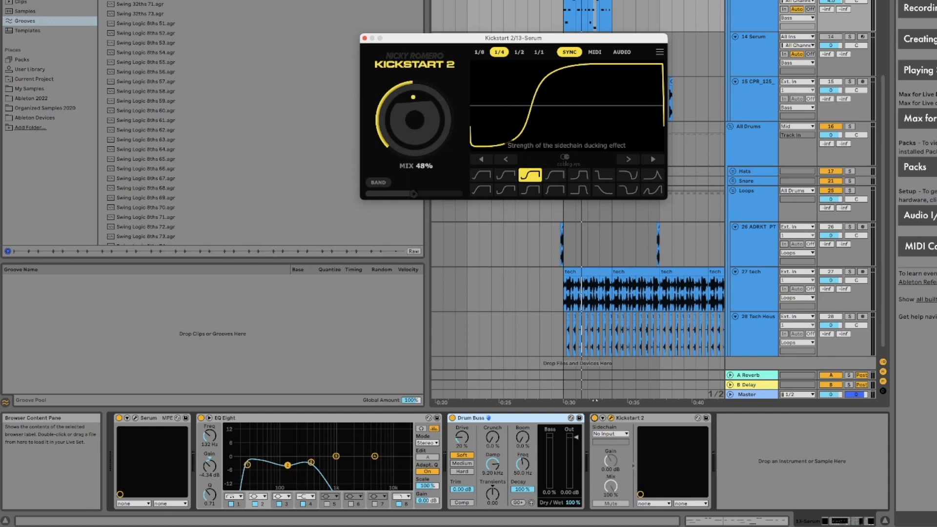
double_click(427, 133)
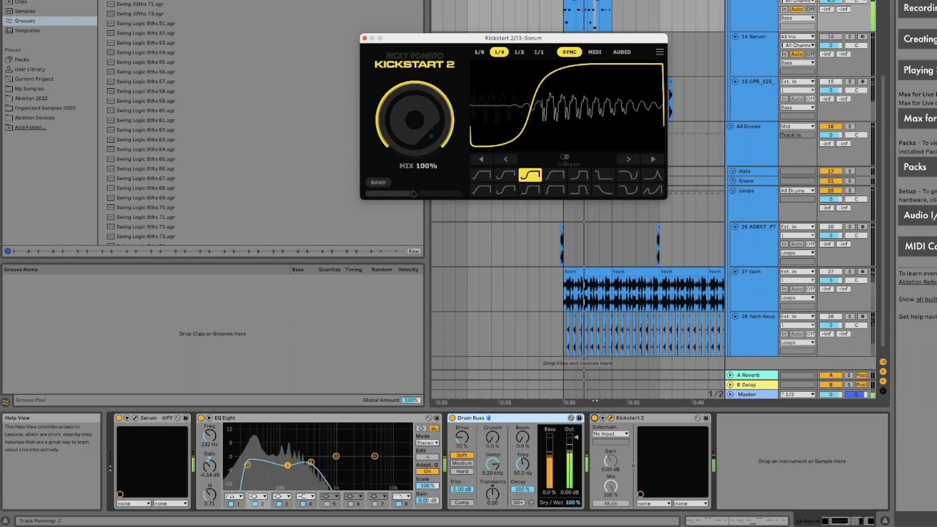
click(850, 0)
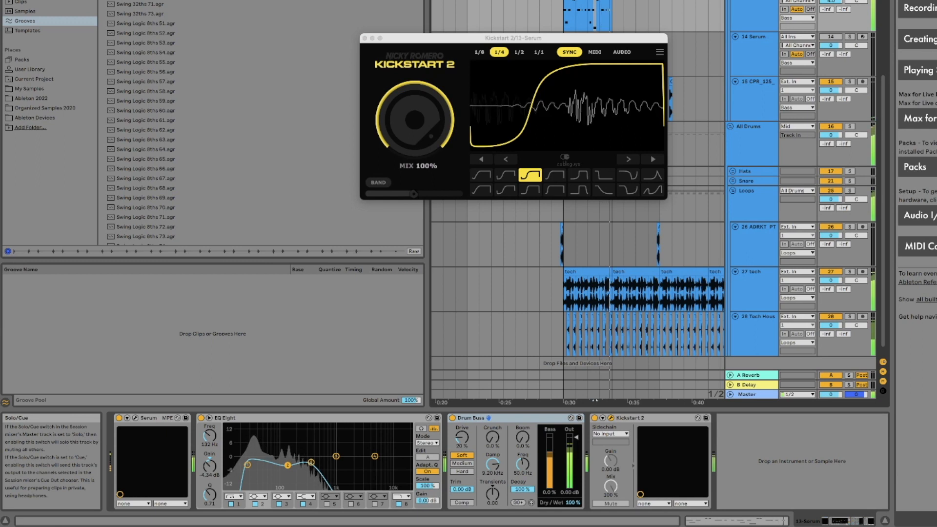
key(space)
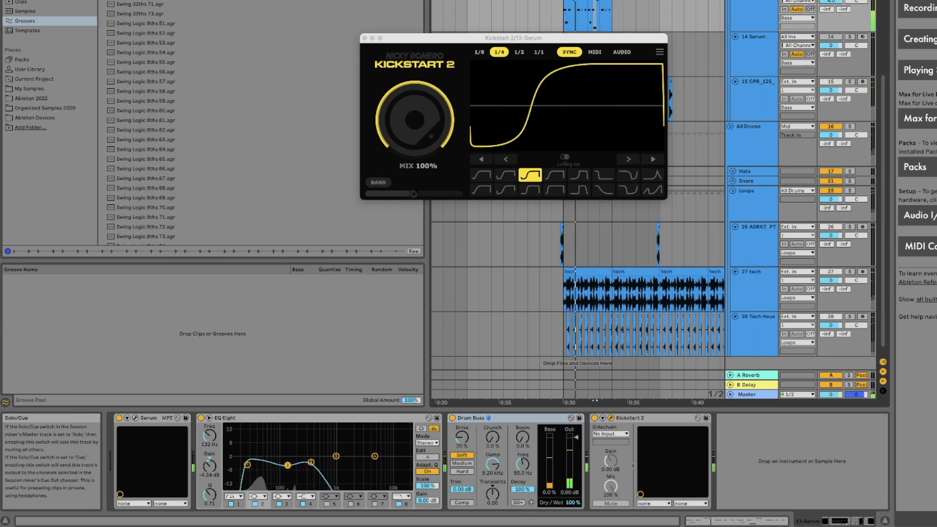
Step: Select Kickstart 2's first ducking curve, set the mix to about 62% while auditioning, and close the plugin
click(483, 178)
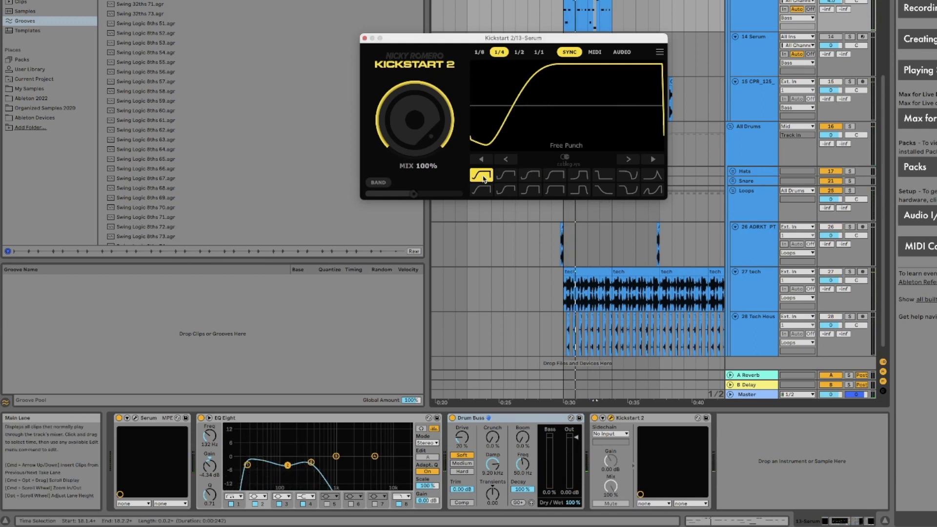
drag(415, 120, 415, 164)
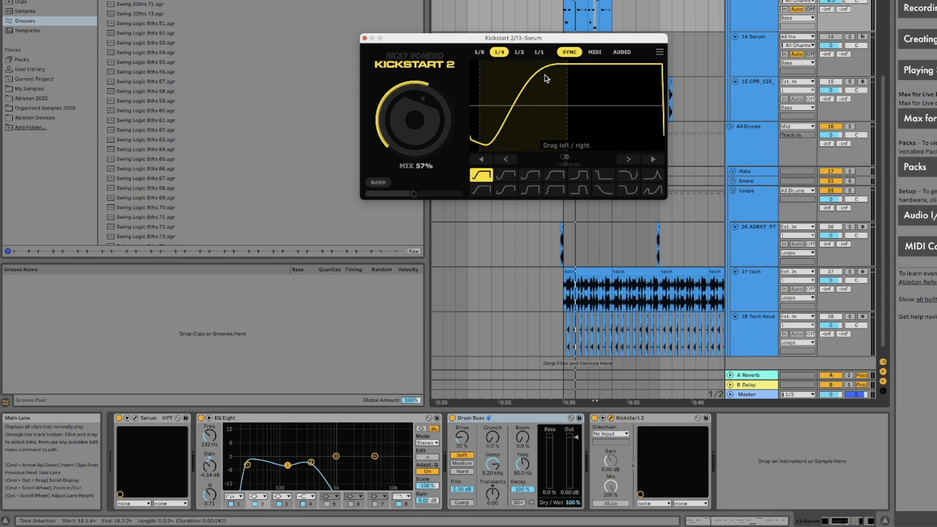
key(space)
mouse_move(428, 117)
mouse_down()
mouse_move(428, 102)
mouse_move(429, 112)
mouse_up()
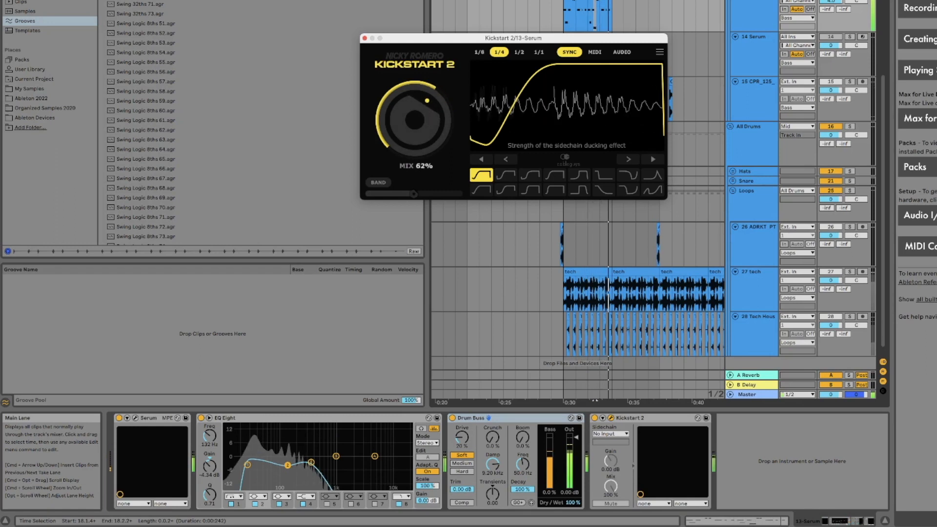
click(364, 38)
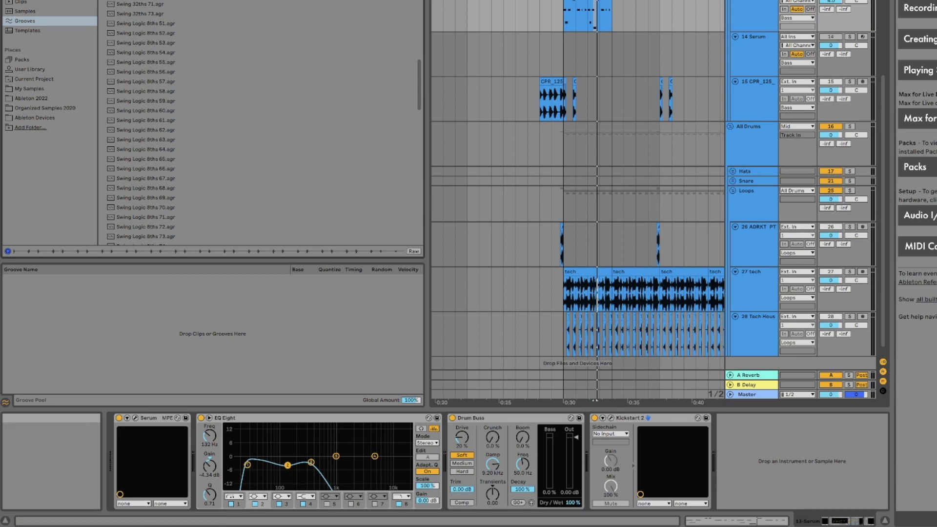
Step: Find the "Bass Kleph's Freq Split - 2 band" rack, add it after Kickstart 2 and show its chain list
text(m)
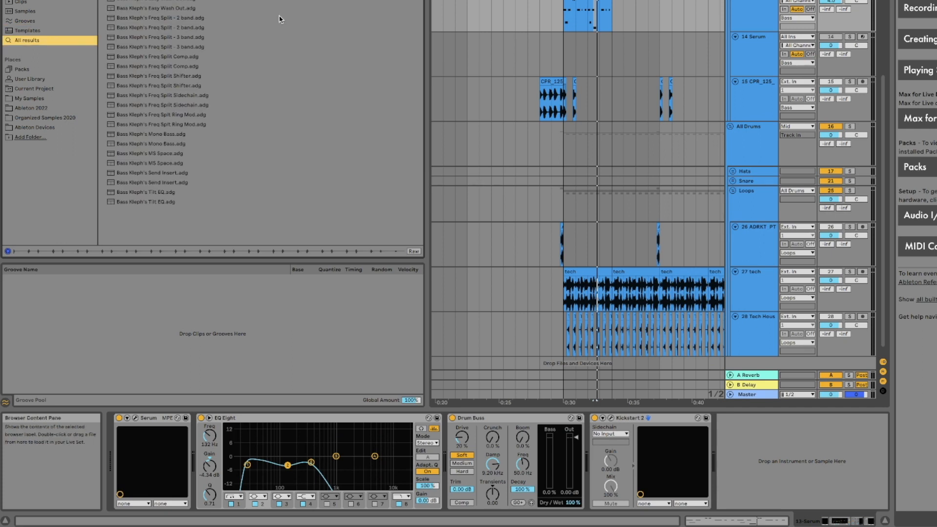
double_click(219, 18)
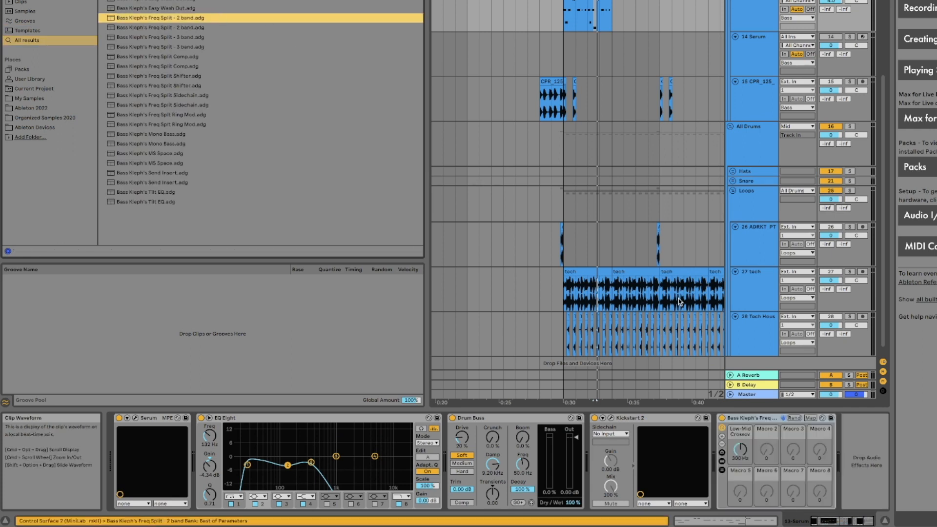
click(722, 462)
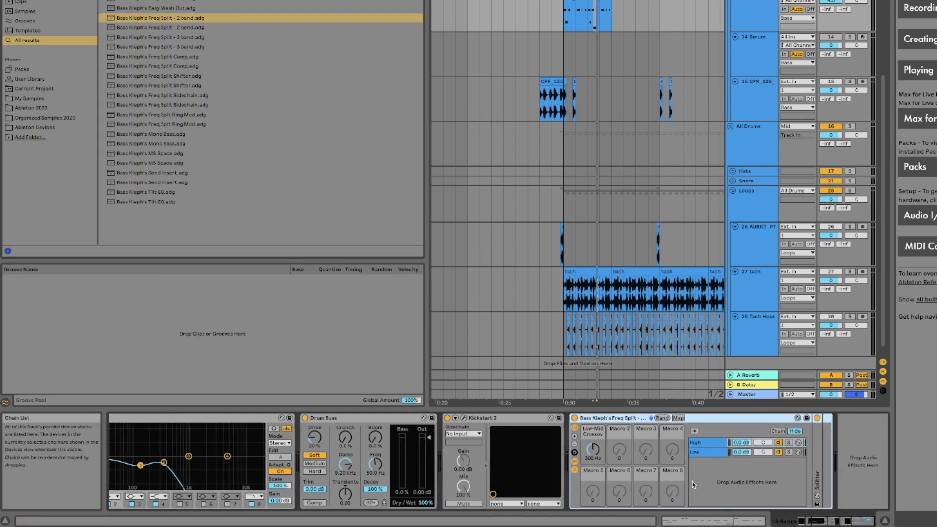
Step: Move Kickstart 2 into the rack's Low chain and lower the Low-Mid Crossover frequency
right_click(479, 418)
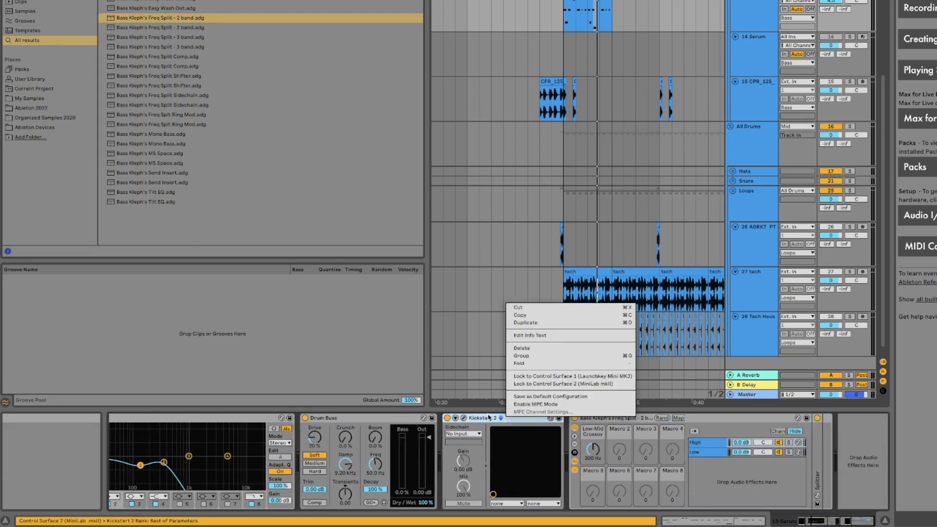
key(Escape)
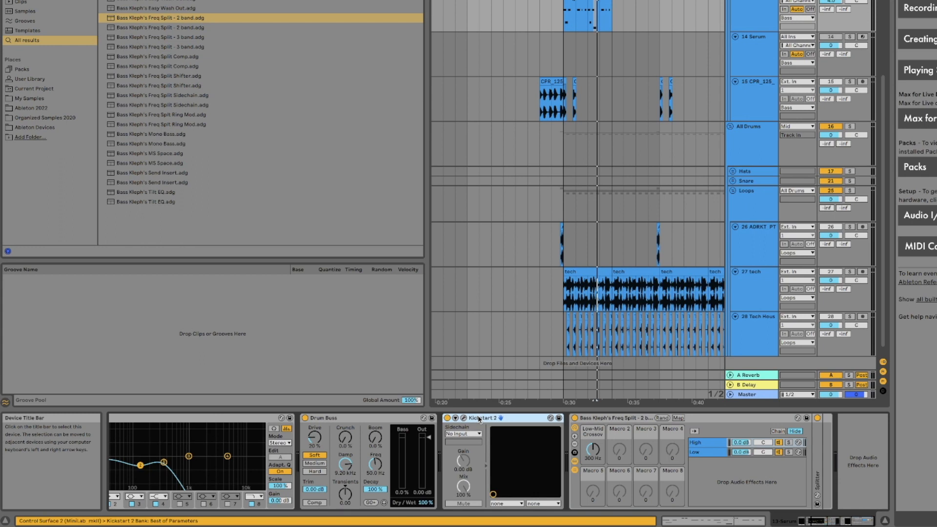
click(709, 454)
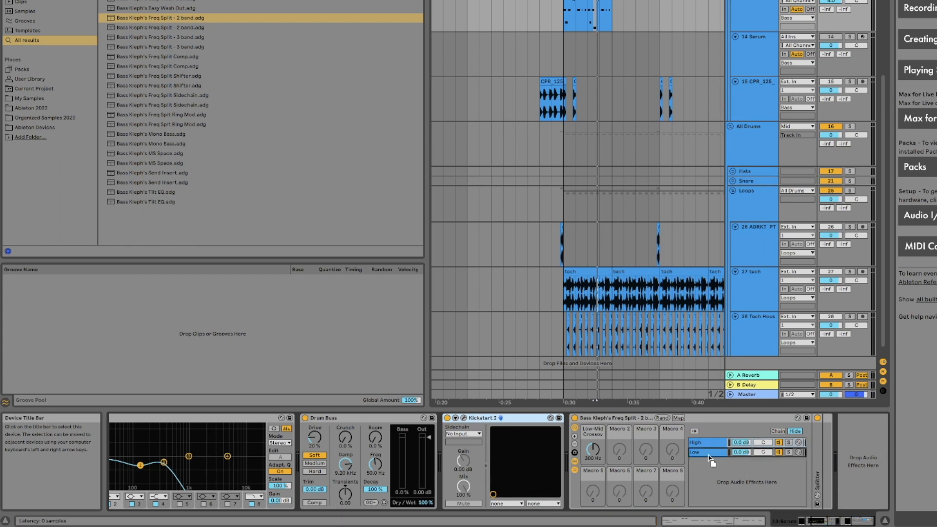
key(Delete)
drag(469, 452, 469, 467)
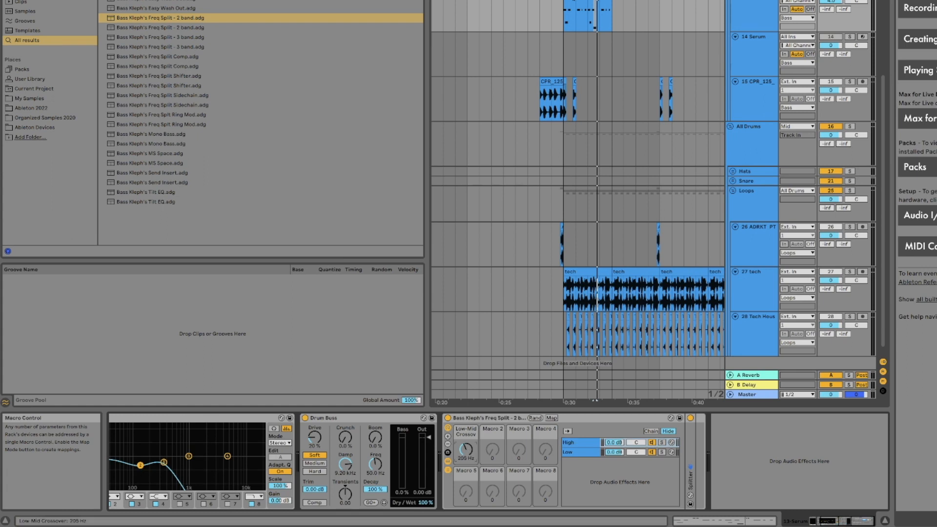
Step: Audition the soloed Low chain, set Kickstart 2's mix to 94%, and play both bands together again
click(662, 452)
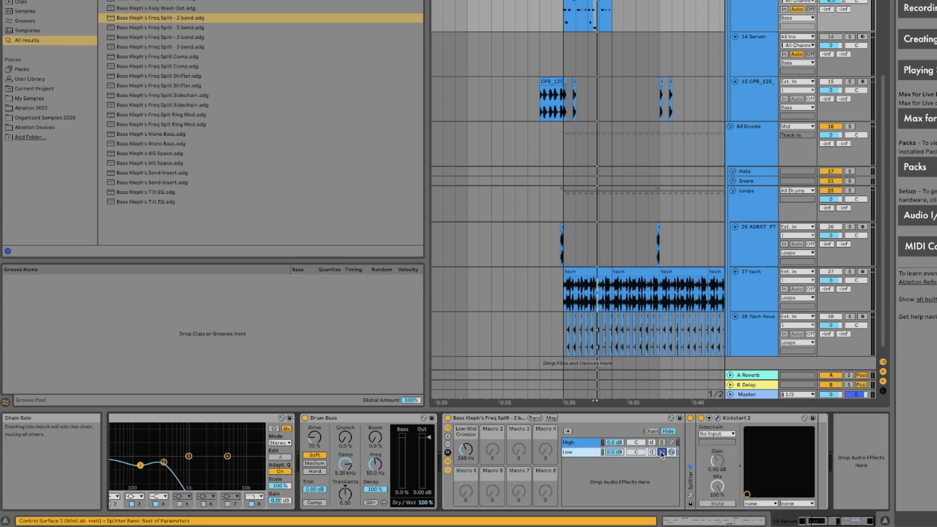
key(space)
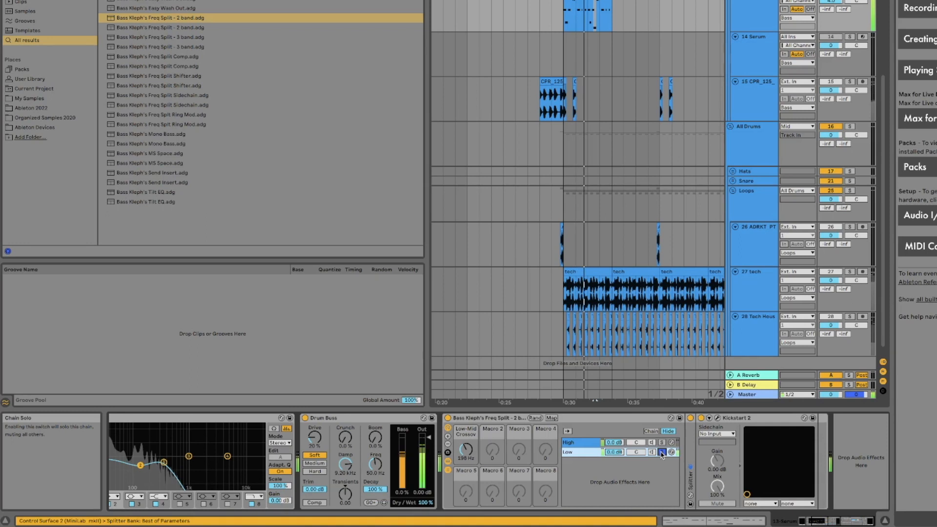
click(718, 418)
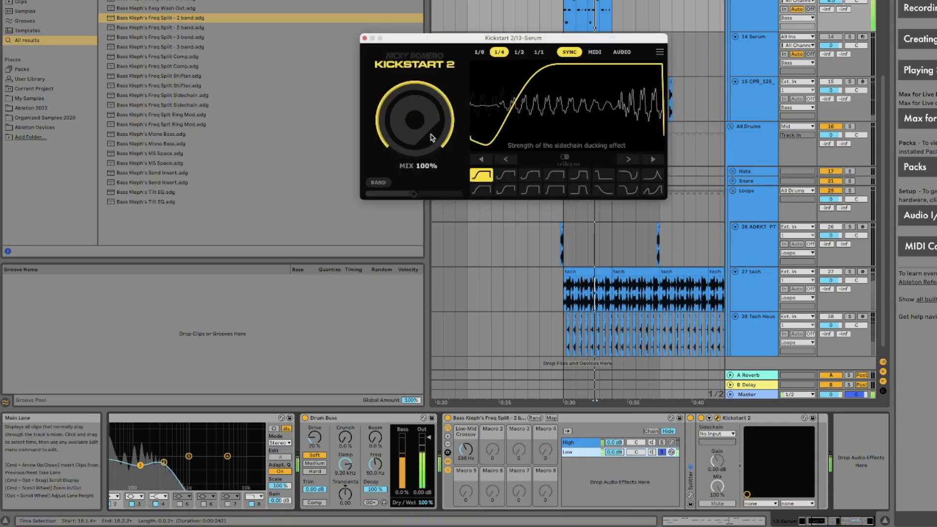
drag(432, 137, 432, 142)
click(662, 442)
key(space)
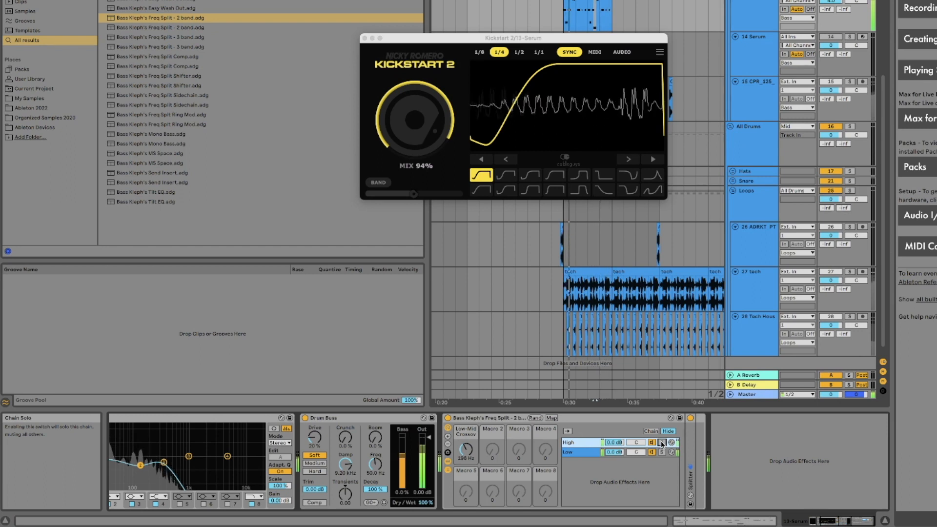
Step: Balance the low band with chain volume about -4.3 dB, Kickstart 2 mix 72% and Low-Mid Crossover about 123 Hz
drag(614, 452, 615, 466)
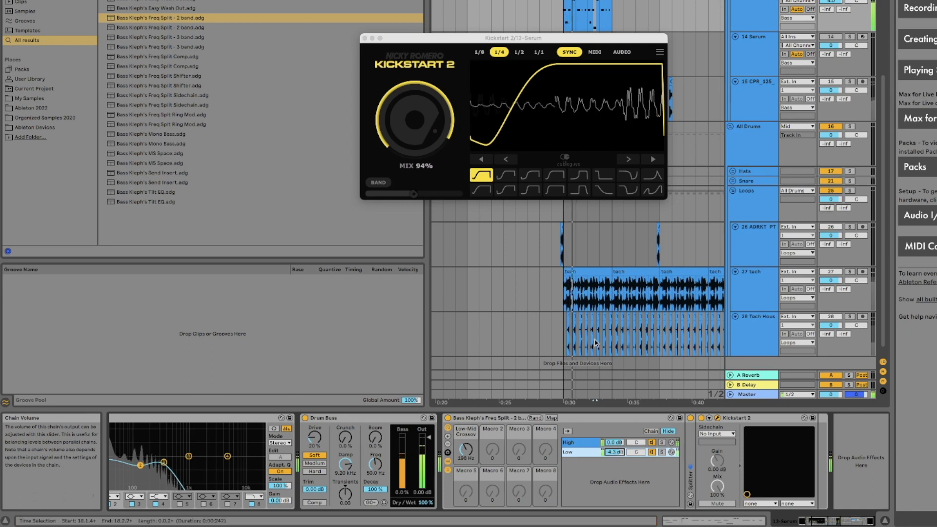
mouse_move(405, 139)
mouse_down()
mouse_move(404, 124)
mouse_move(405, 151)
mouse_up()
key(space)
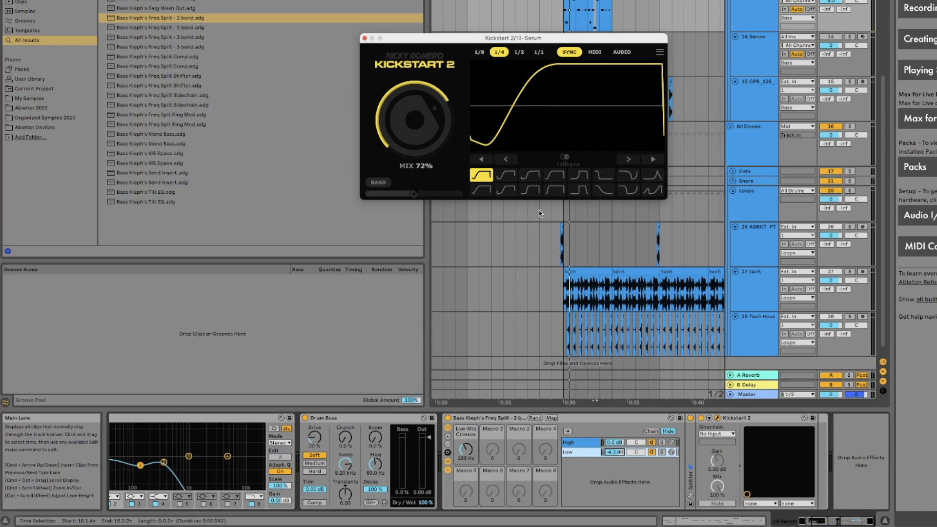
click(464, 452)
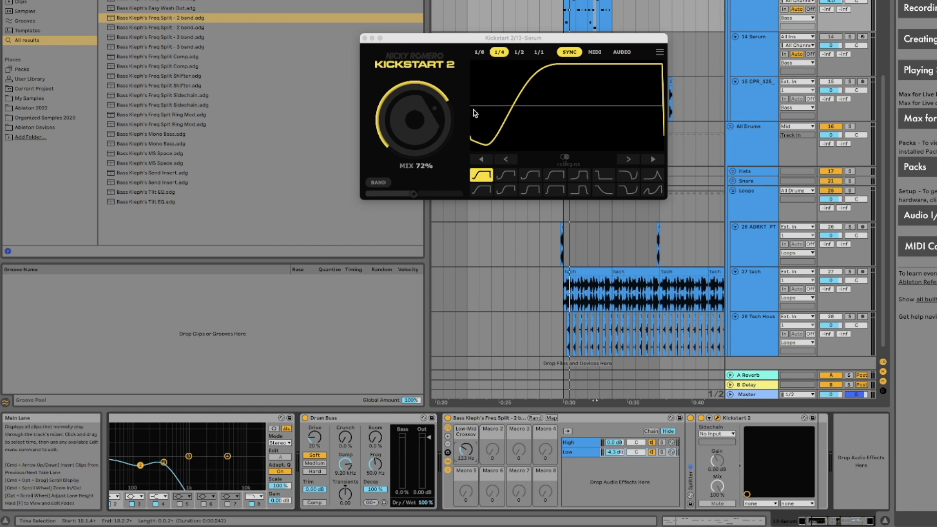
Step: Play the bass alone and with the full drums by turning off the track's solo, and close Kickstart 2
key(space)
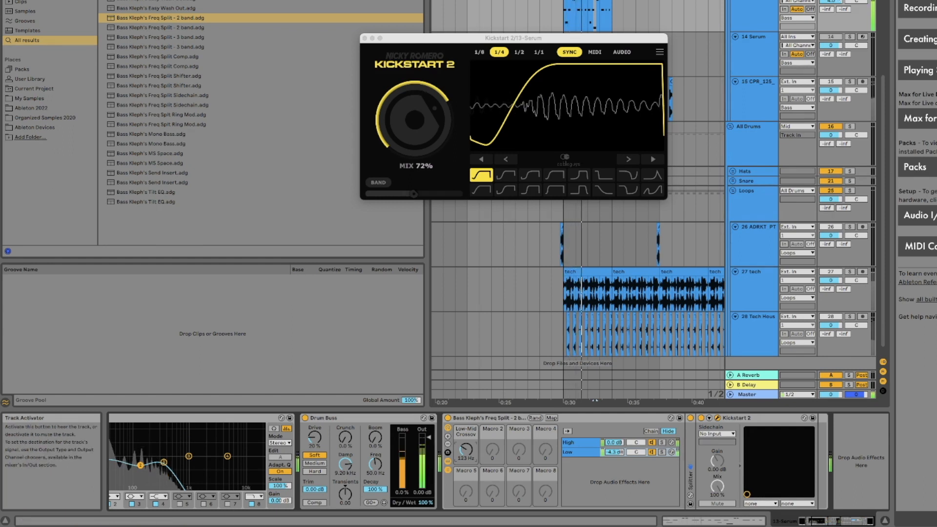
click(850, 0)
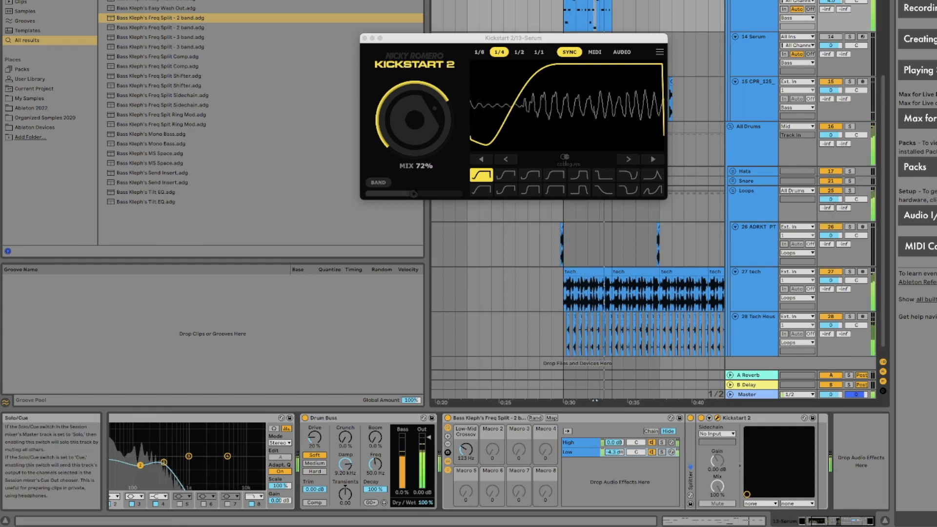
key(space)
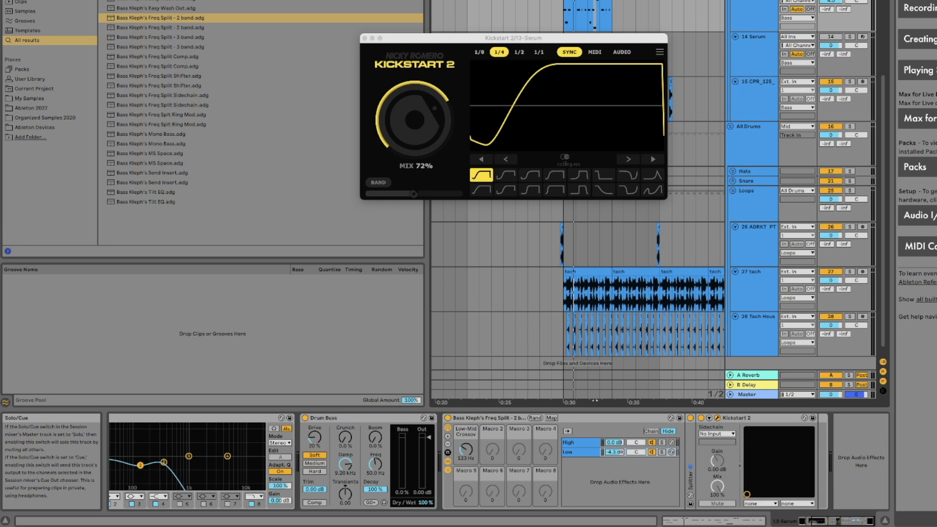
click(365, 39)
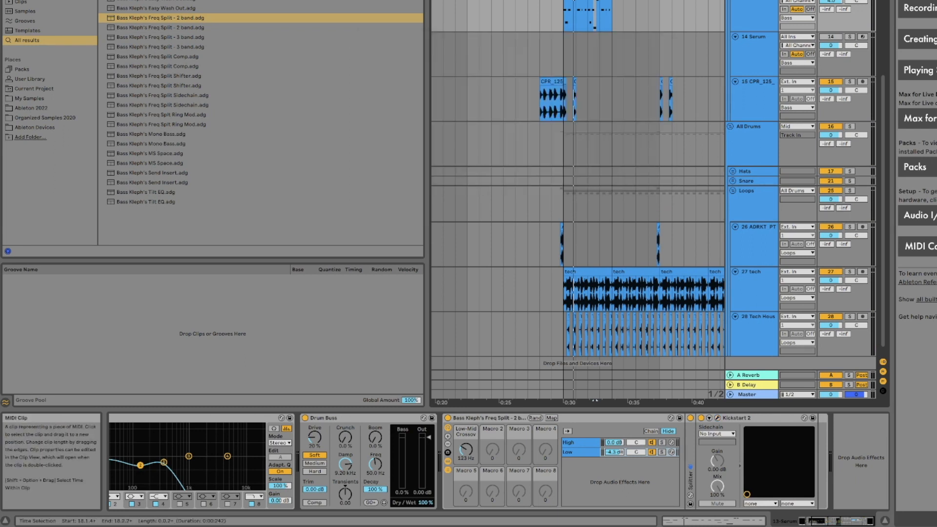
Step: Extend the arrangement loop to eight bars, from bar 17 to bar 25, and select the gap in both Impulse tracks
scroll(592, 5, right, 5)
click(593, 5)
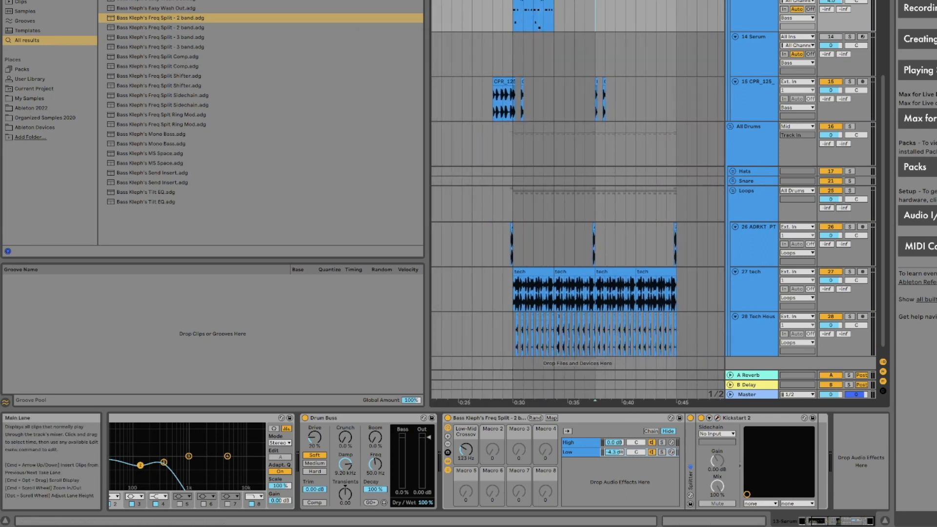
drag(554, 0, 595, 0)
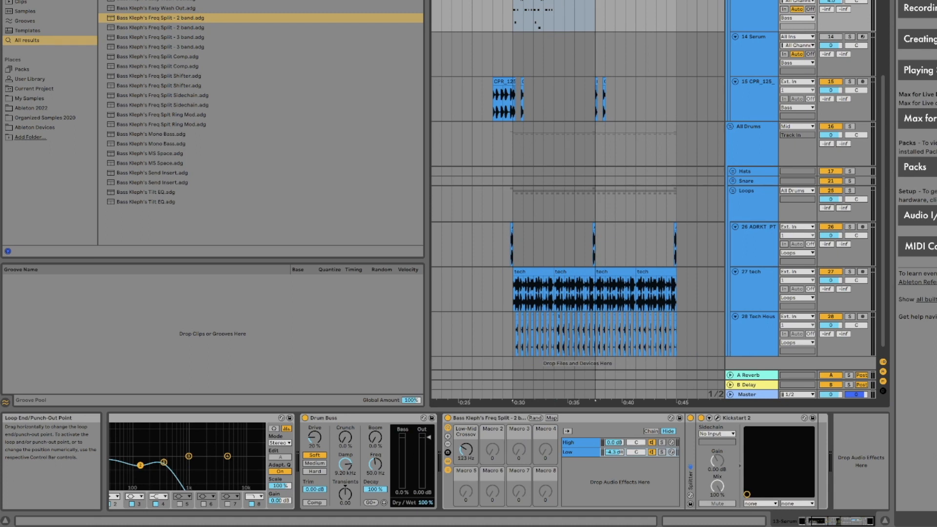
scroll(576, 202, up, 10)
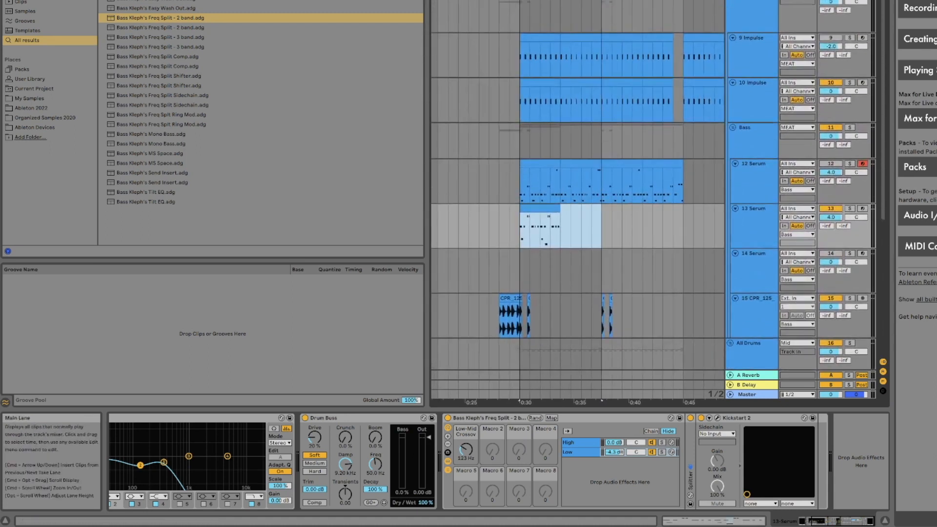
drag(601, 0, 683, 0)
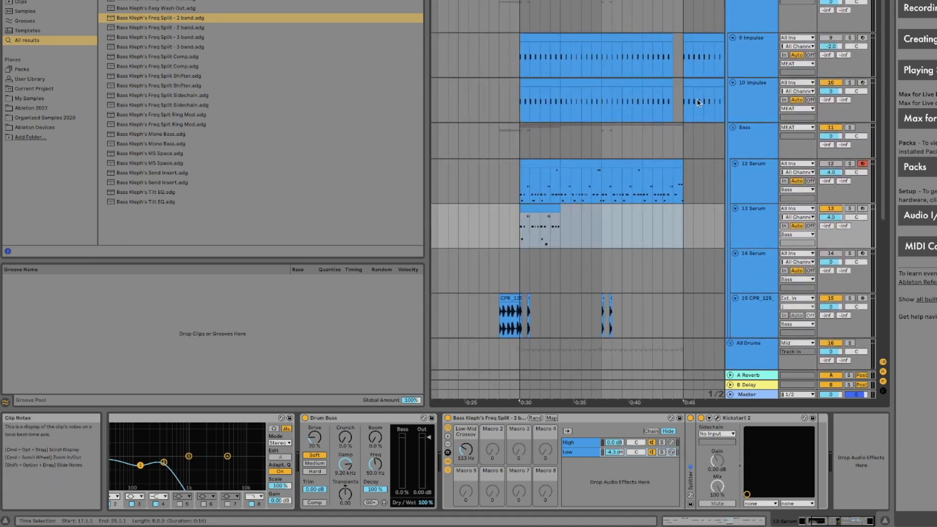
drag(673, 102, 644, 100)
drag(676, 40, 681, 119)
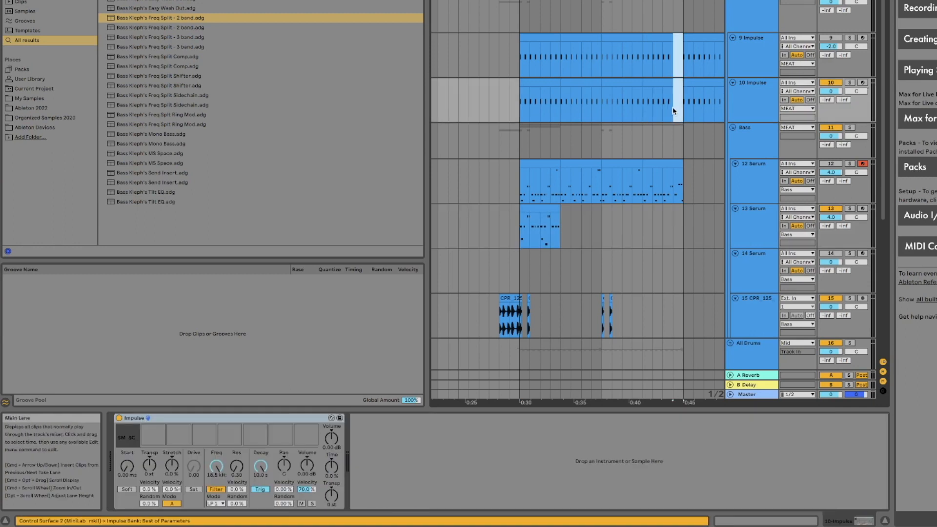
Step: Duplicate the two-bar bass clip on the 13 Serum track three times to fill eight bars
click(542, 209)
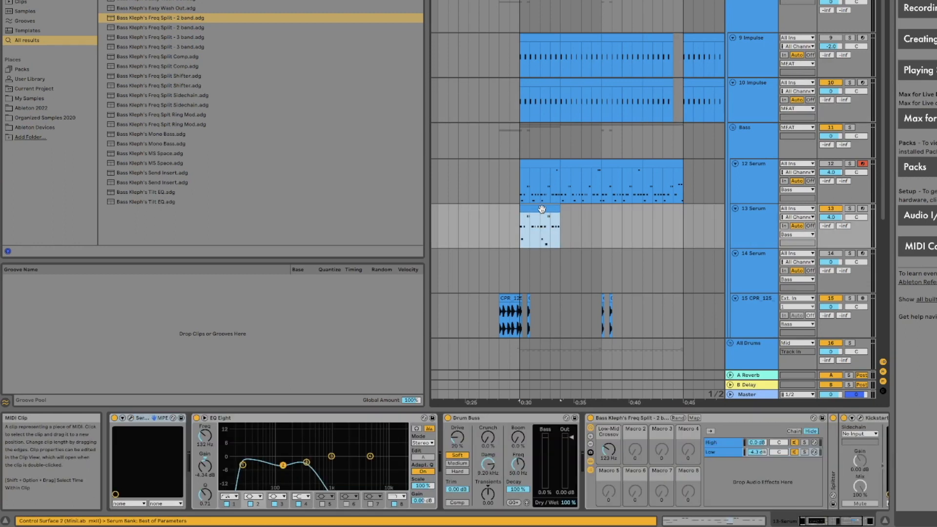
key(ctrl+d)
key(ctrl+d)
key(ctrl+d)
Step: Loop only the final bar starting at 24.1.1, open the last bass clip's notes and solo the 13 Serum track
drag(520, 1, 634, 25)
scroll(677, 198, down, 5)
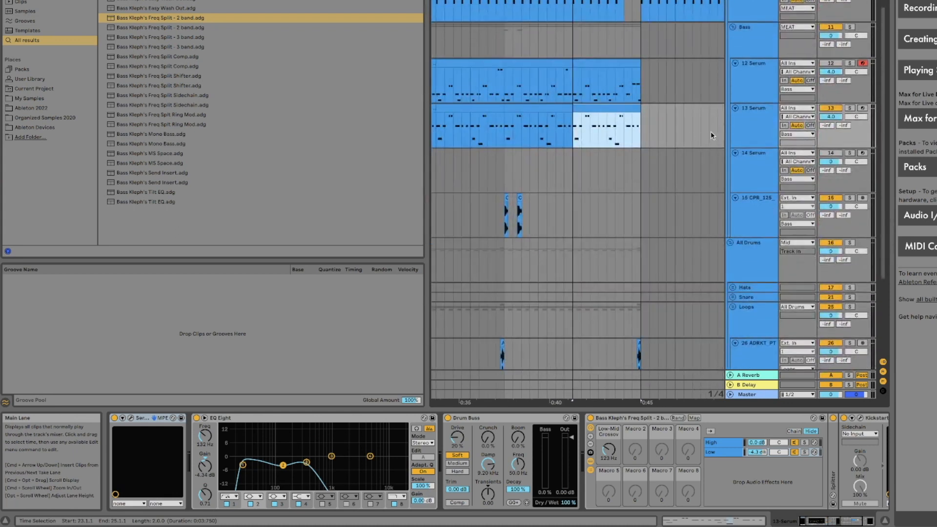
scroll(680, 120, down, 5)
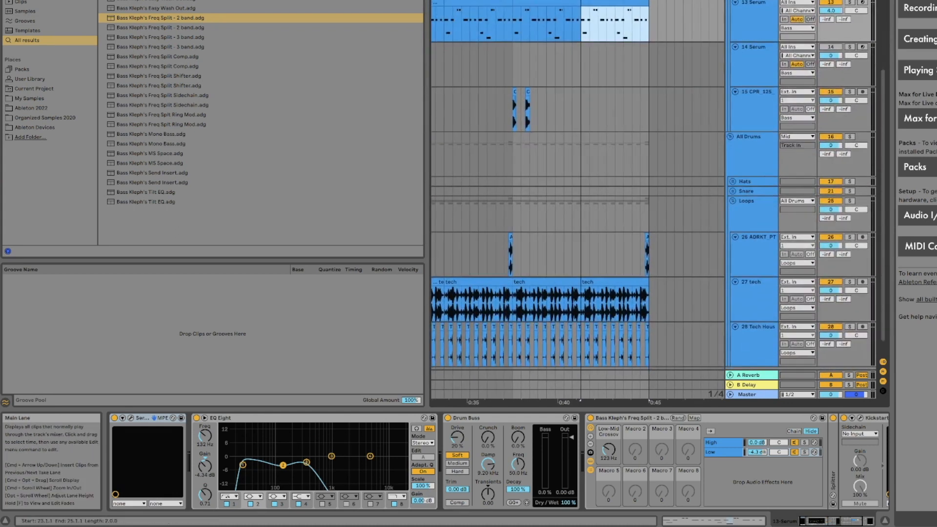
drag(581, 1, 615, 1)
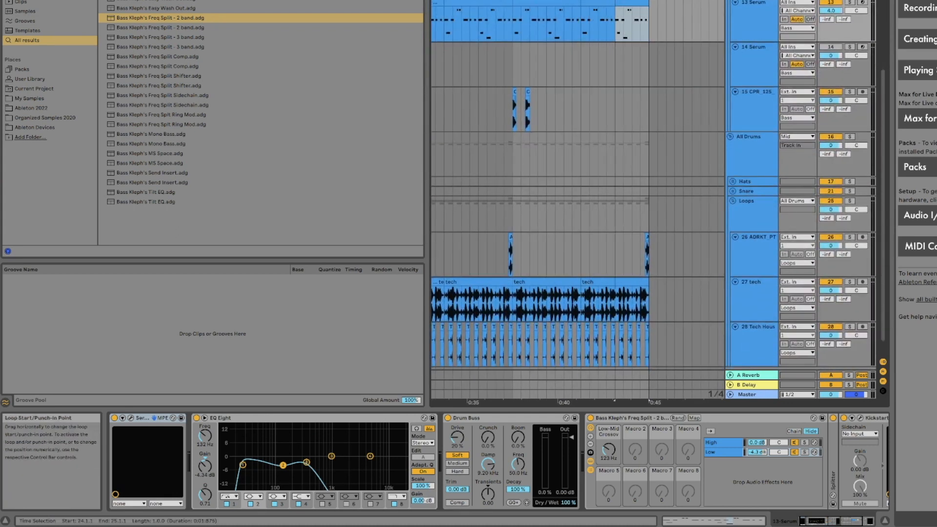
double_click(634, 2)
click(849, 2)
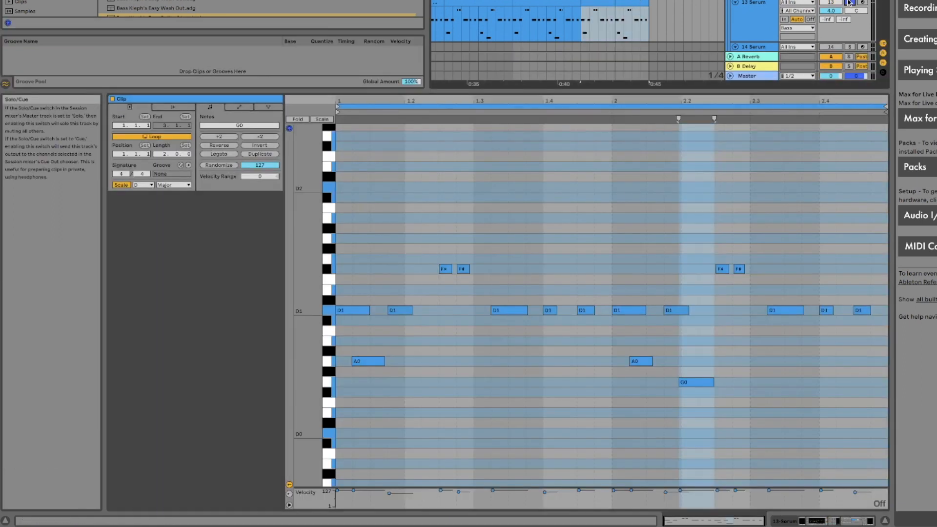
Step: Try raising the last D1 note of the final bass clip to D2 and audition the looped bar
click(632, 1)
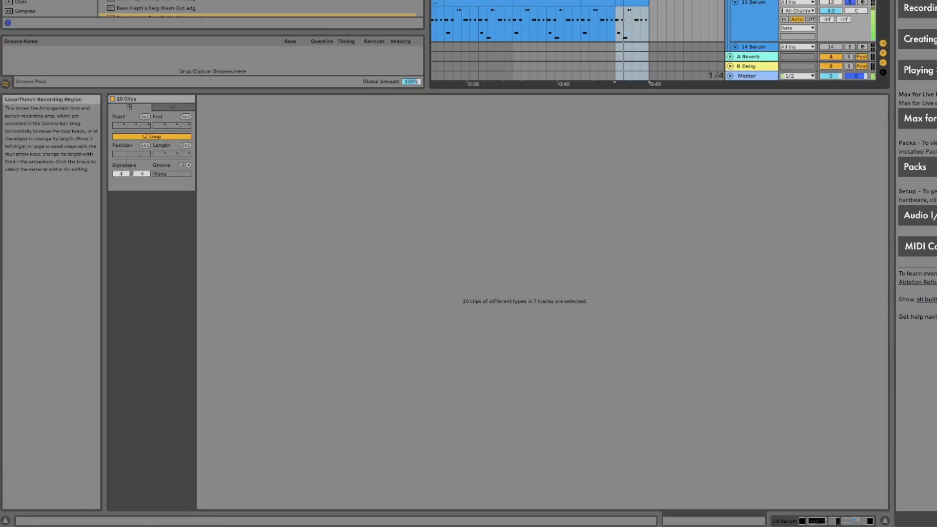
double_click(634, 4)
click(841, 281)
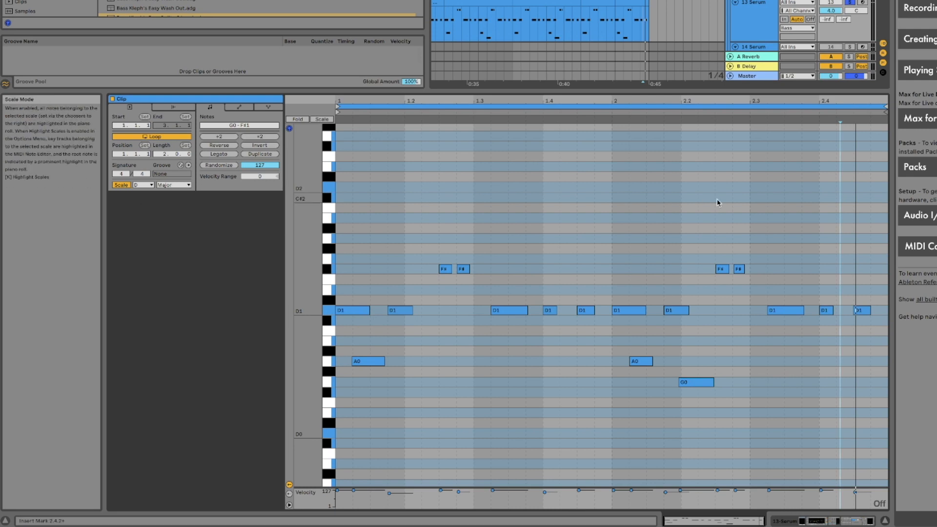
click(862, 311)
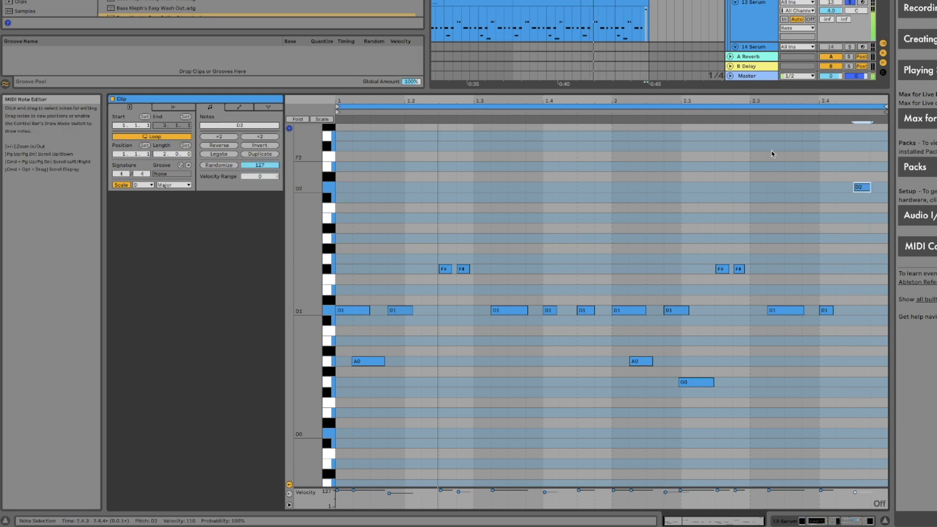
click(633, 1)
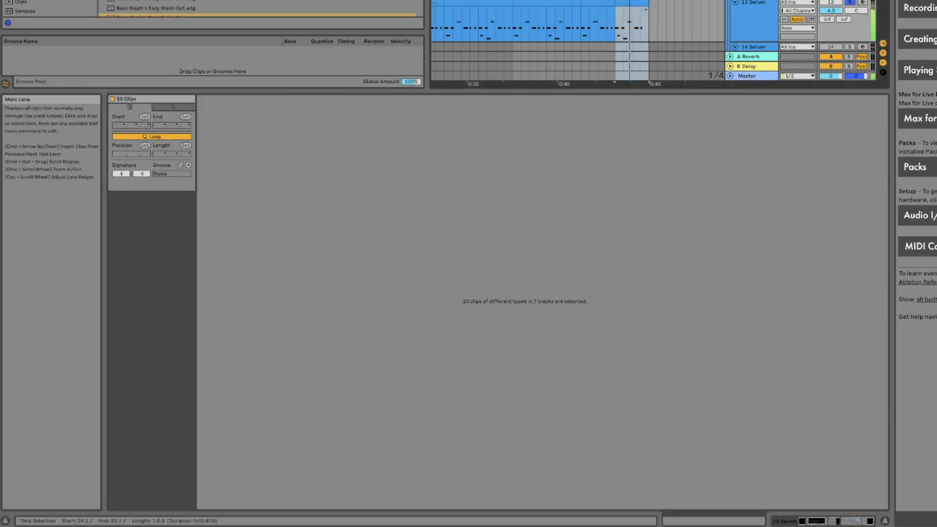
Step: Raise the note at 2.4 to C#2, set the clip's last note to A1, and audition the turnaround
click(634, 3)
click(863, 261)
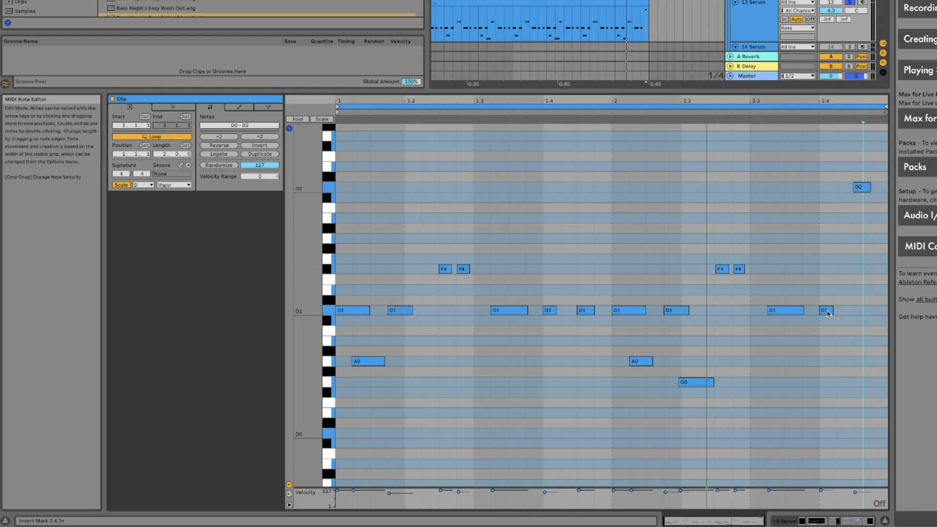
drag(823, 309, 862, 238)
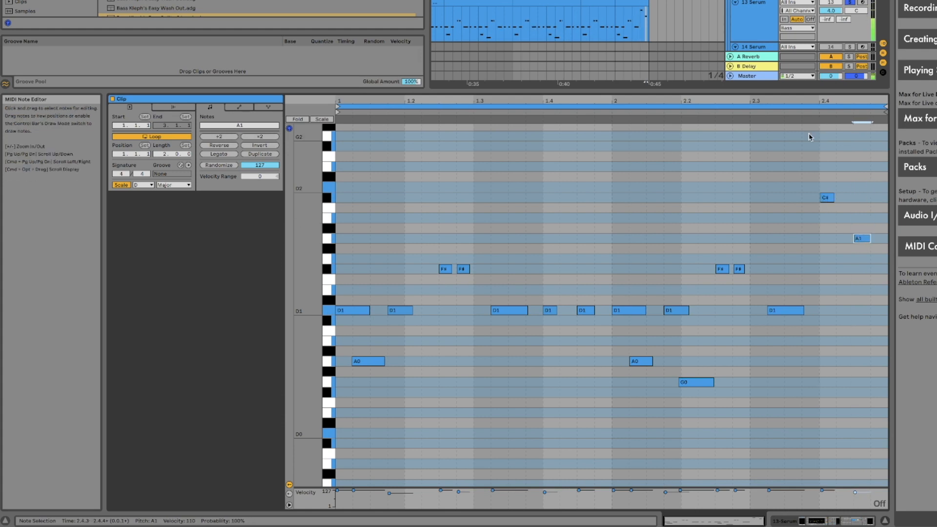
click(635, 1)
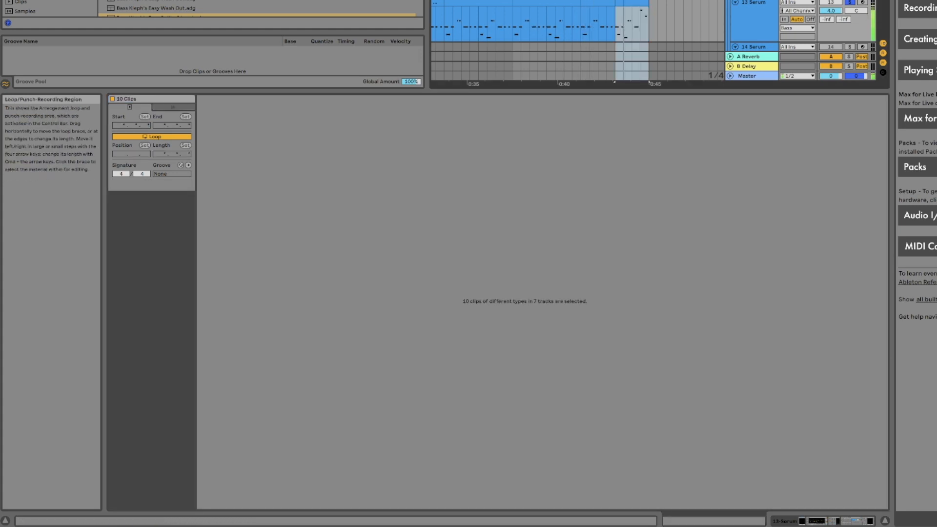
Step: In the last bass clip on the 13 Serum track, lower the note at 2.4 to D1 and the final note to A0
click(641, 1)
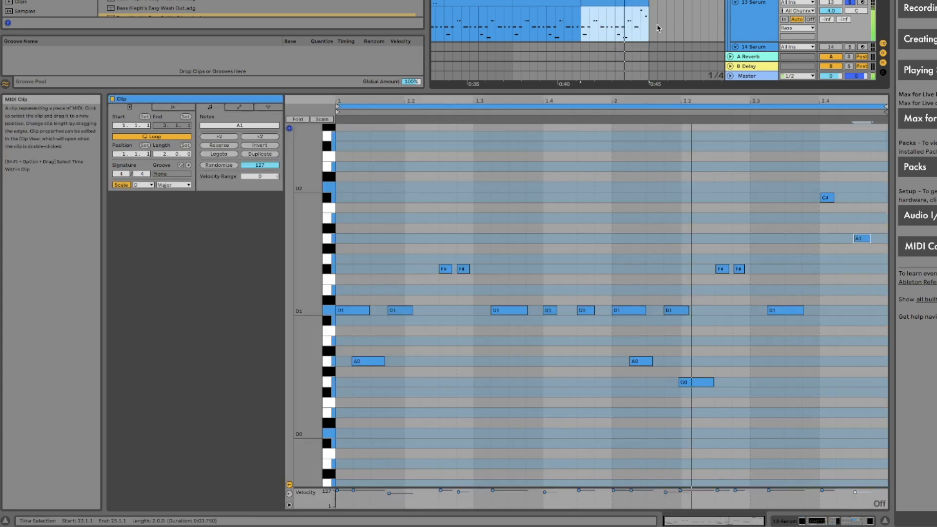
drag(827, 197, 828, 271)
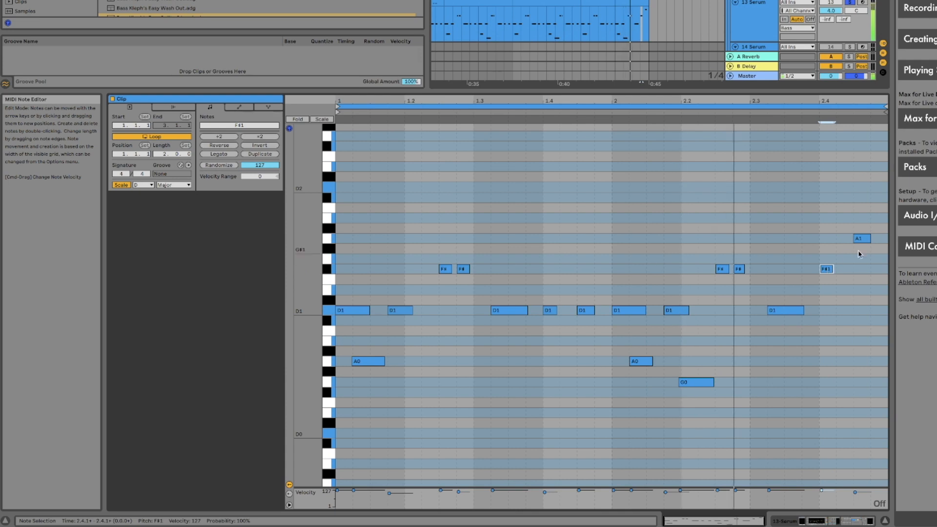
drag(826, 269, 828, 309)
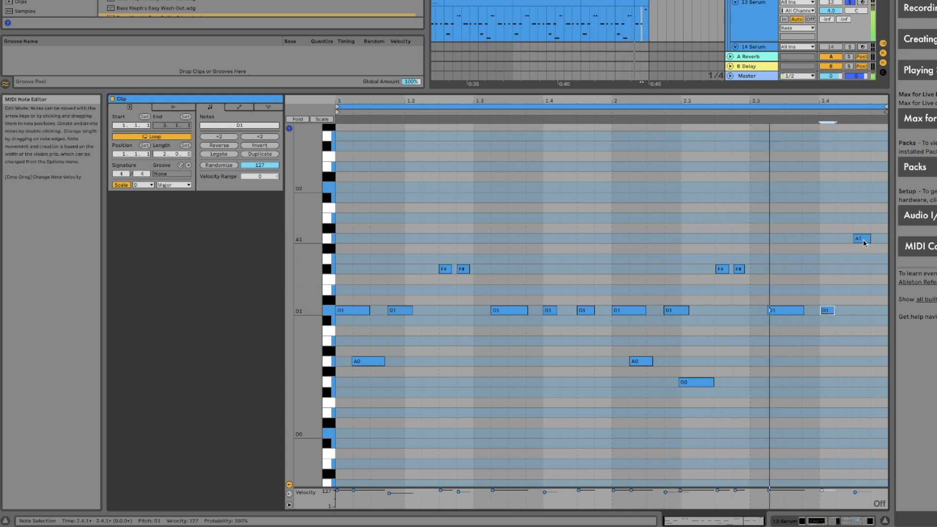
drag(861, 239, 861, 269)
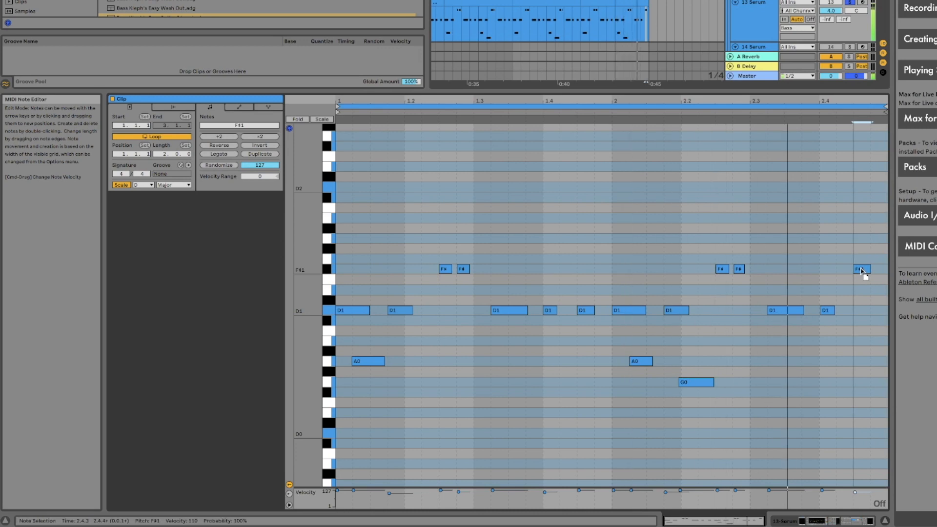
drag(862, 270, 862, 343)
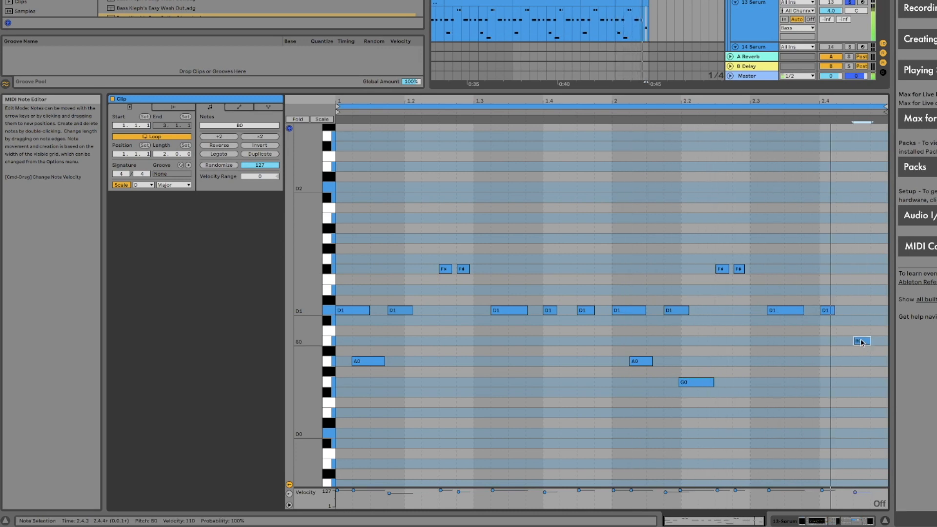
drag(861, 342, 863, 362)
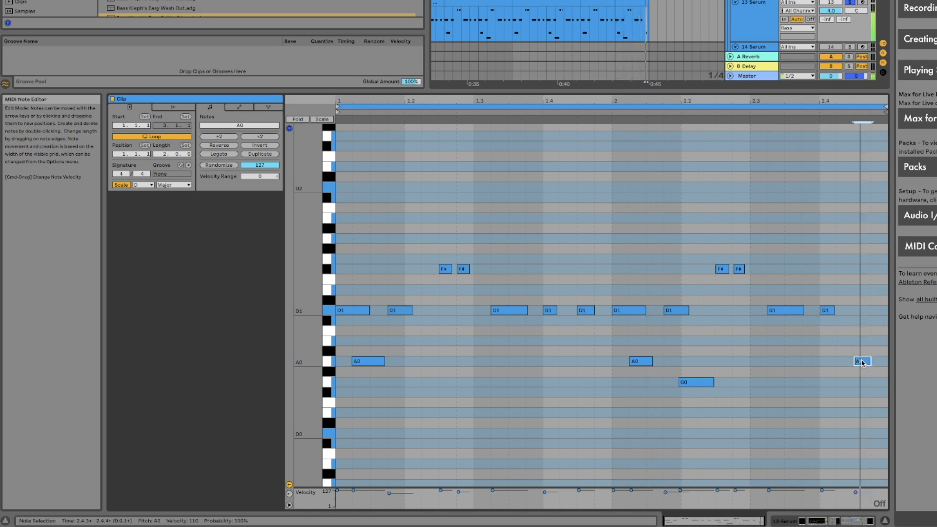
Step: Add a Redux effect at the end of the 13 Serum track's device chain, after Kickstart 2
double_click(755, 14)
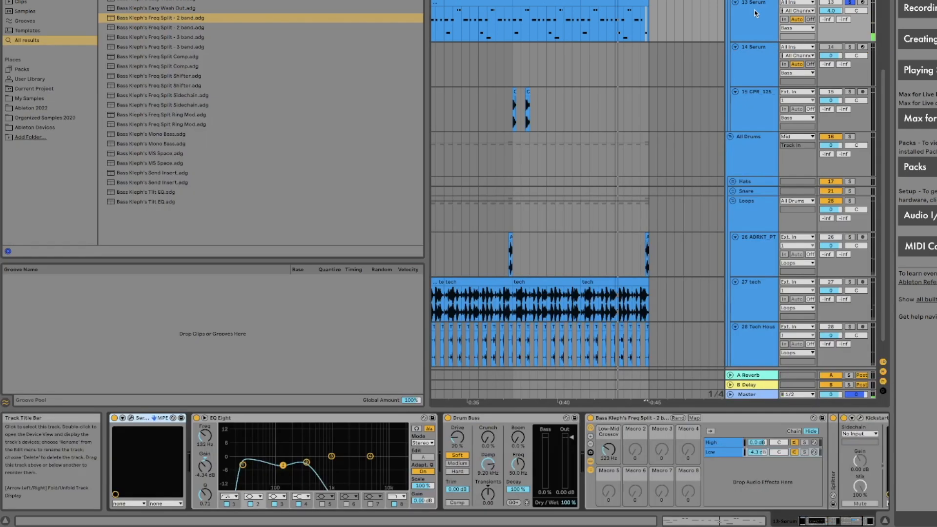
scroll(679, 484, right, 5)
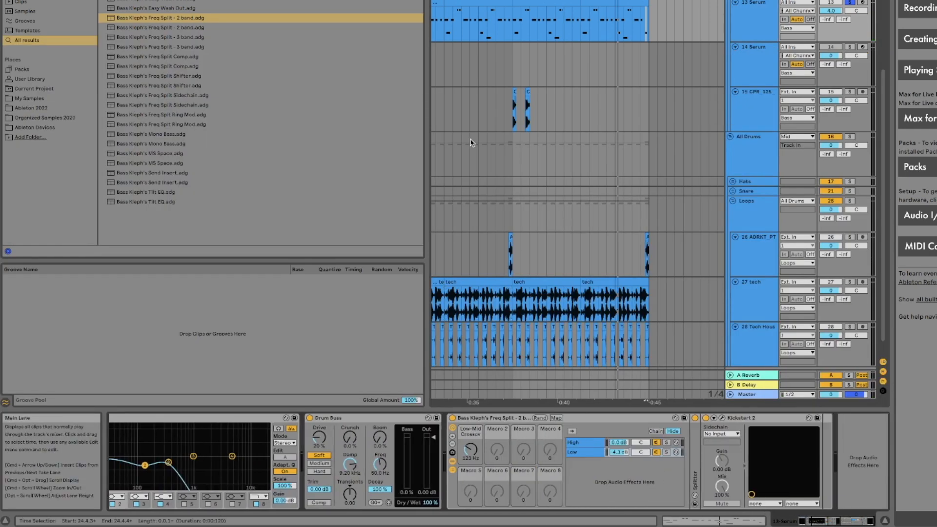
scroll(655, 29, up, 3)
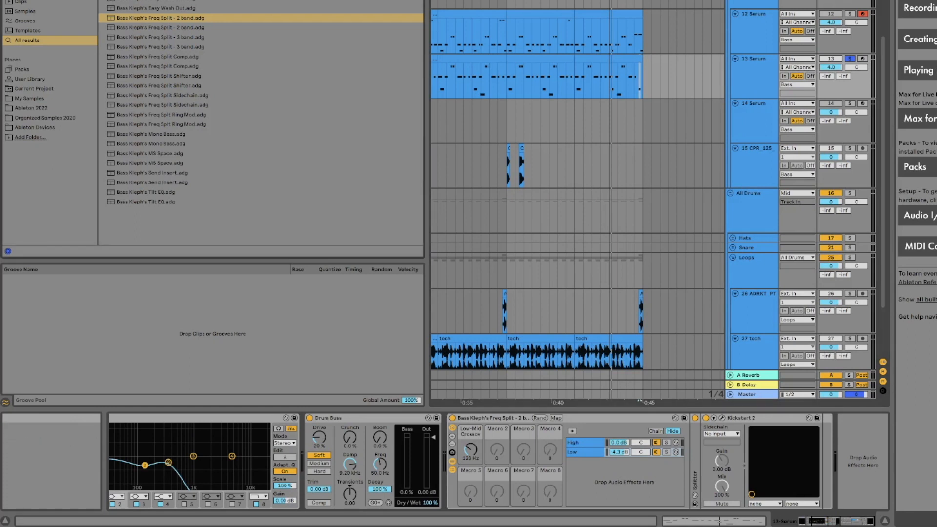
text(redux)
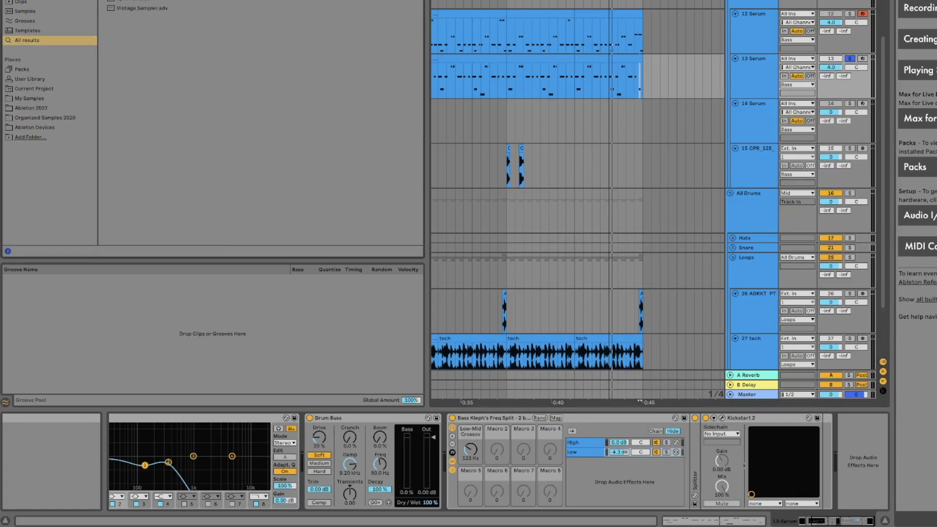
double_click(132, 1)
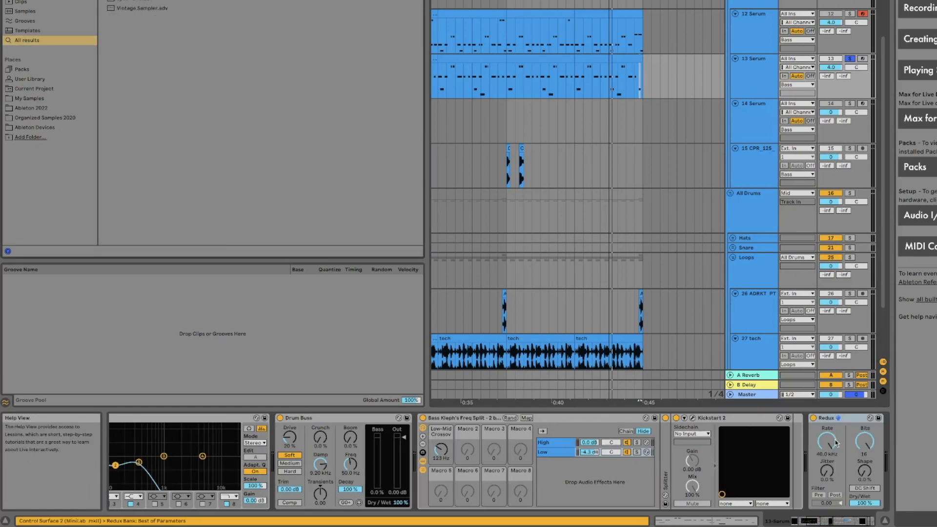
Step: Automate Redux's sample rate on the 13 Serum track to ramp down from 40 kHz across the second half of the final bar, and audition it
click(626, 0)
drag(626, 1, 595, 44)
scroll(847, 446, right, 3)
click(778, 446)
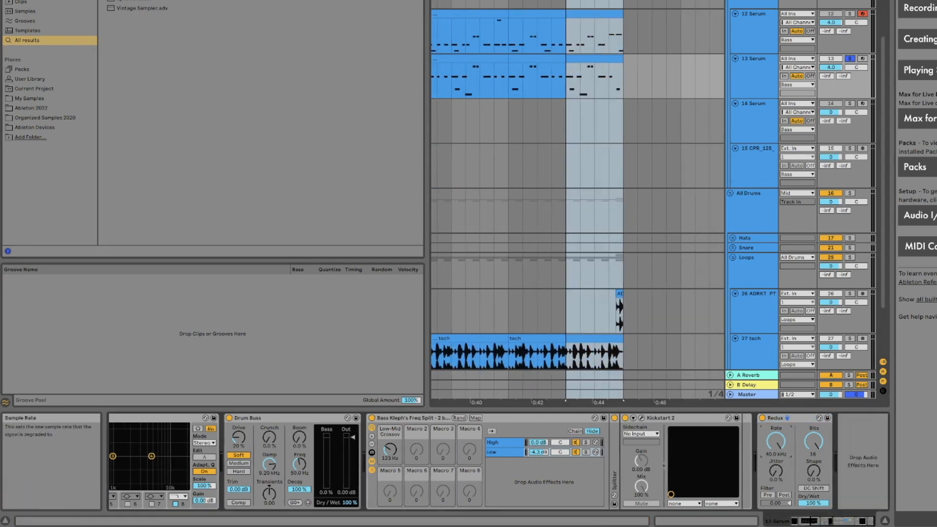
key(a)
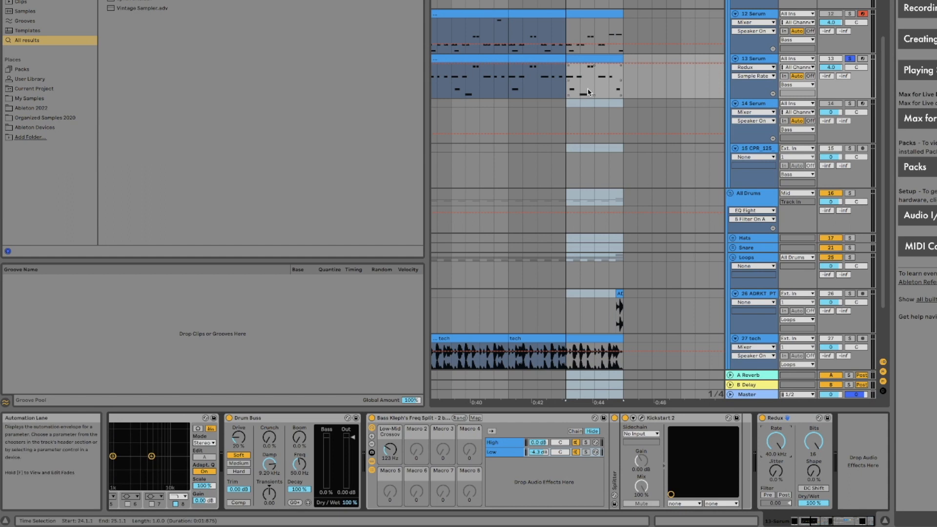
click(585, 63)
drag(595, 63, 619, 84)
key(space)
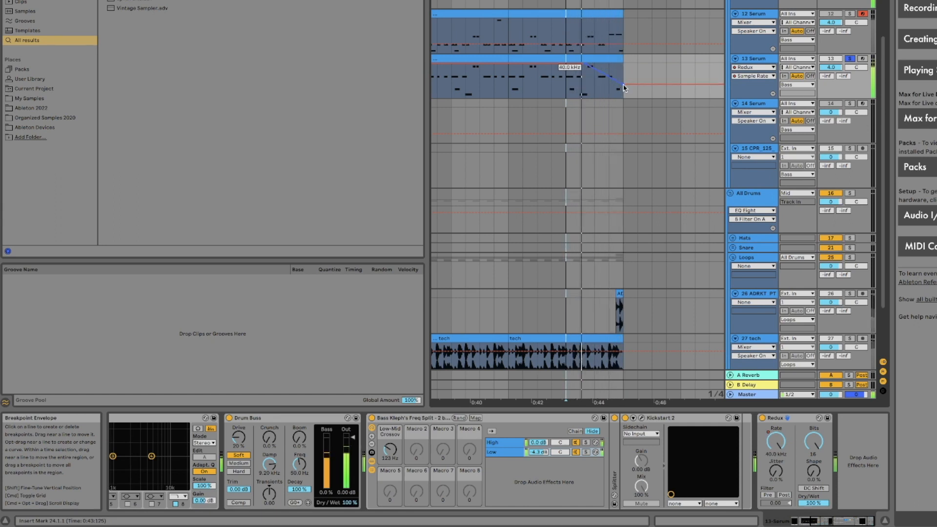
key(a)
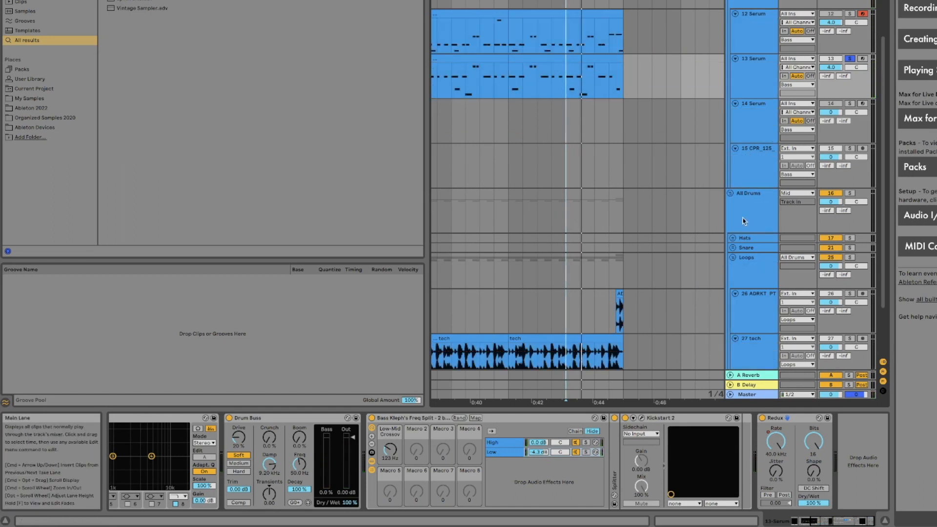
Step: Audition the final bar with the 26 ADRKT_PT track soloed alongside the bass and clear every solo
mouse_move(566, 1)
mouse_down()
mouse_move(594, 1)
mouse_move(566, 1)
mouse_up()
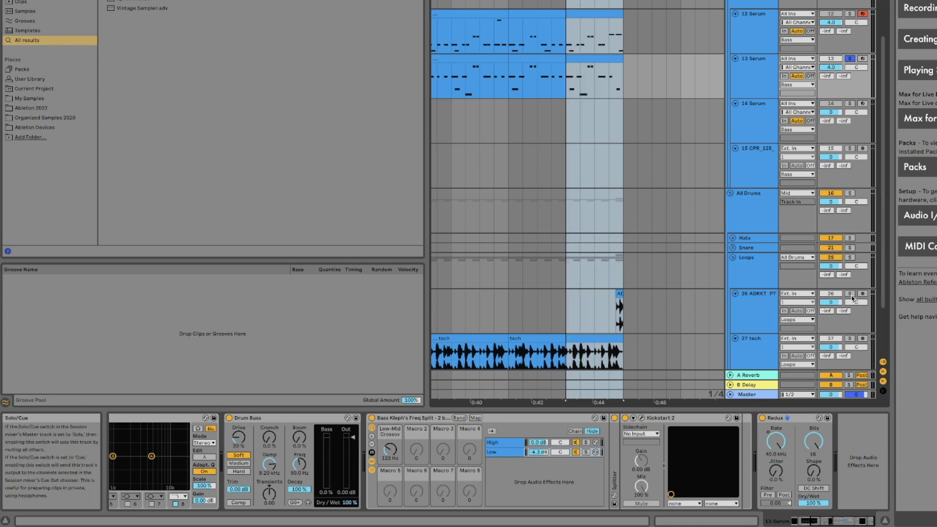
key(space)
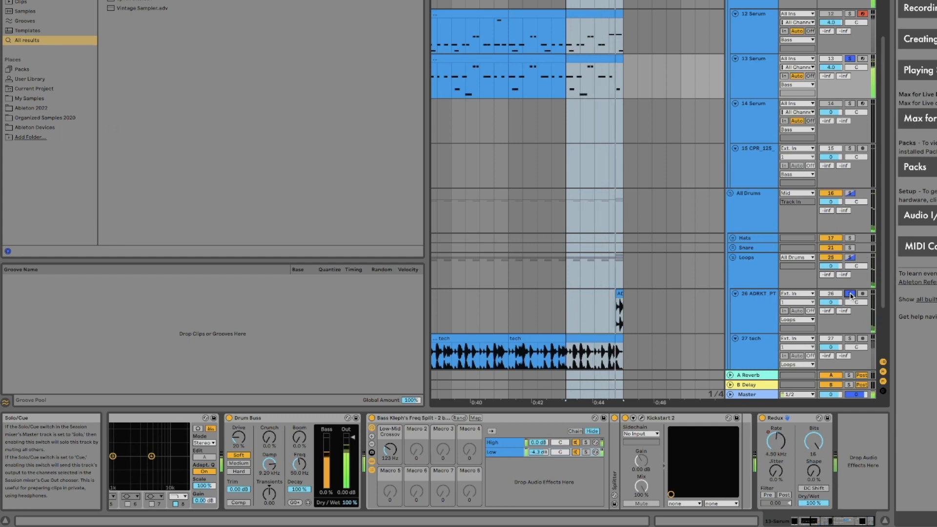
click(850, 296)
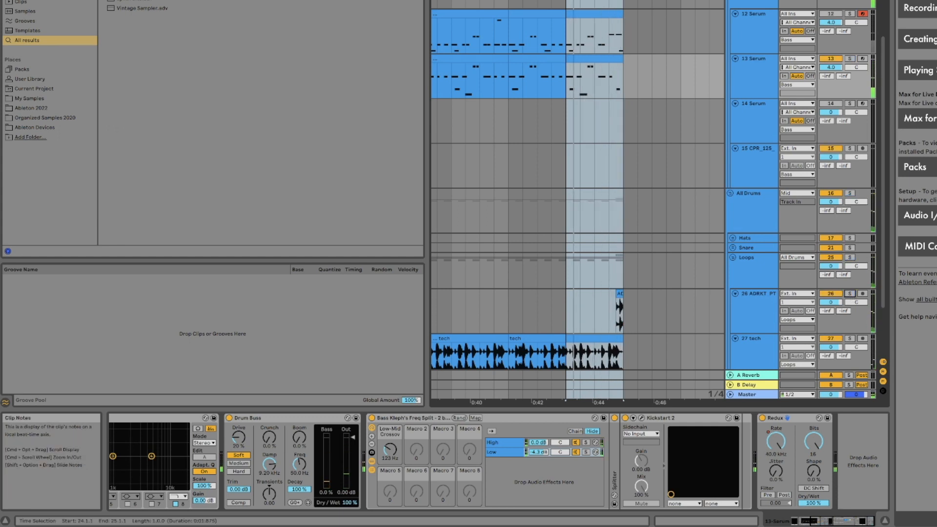
Step: Extend the loop to the four bars starting at 21.1.1 and audition the bassline with the full arrangement
drag(574, 1, 534, 1)
key(space)
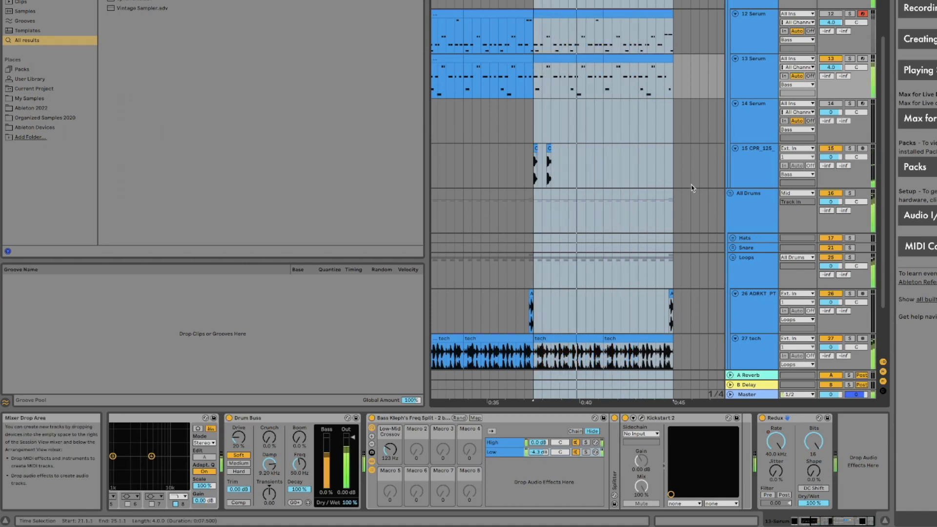
scroll(678, 162, up, 1)
scroll(677, 162, up, 3)
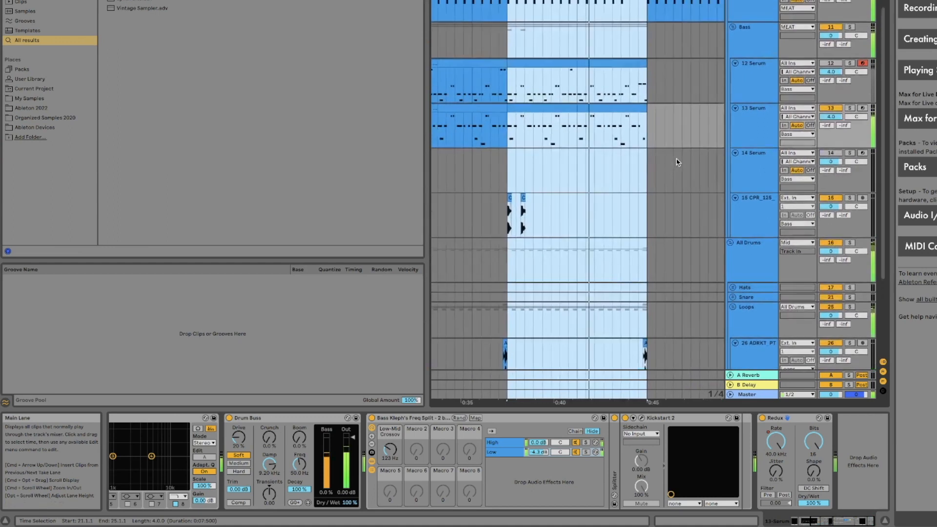
scroll(681, 192, down, 1)
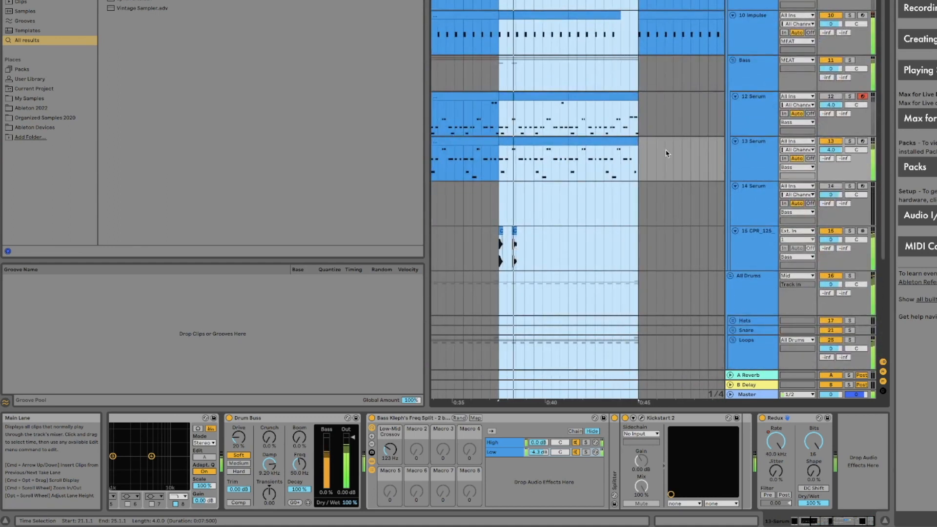
key(space)
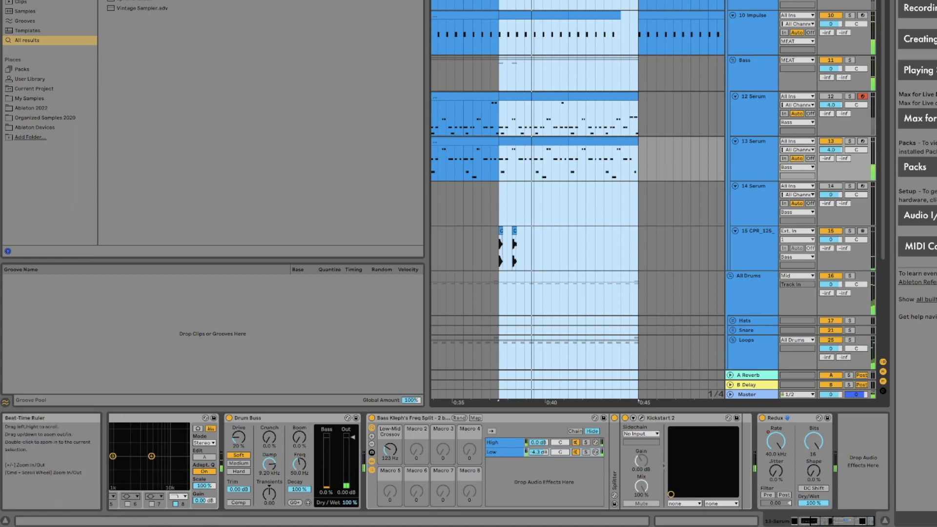
Step: Extend the loop to eight bars from 17.1.1 to 25.1.1 and select the 13 Serum track
scroll(682, 44, down, 5)
scroll(682, 43, up, 2)
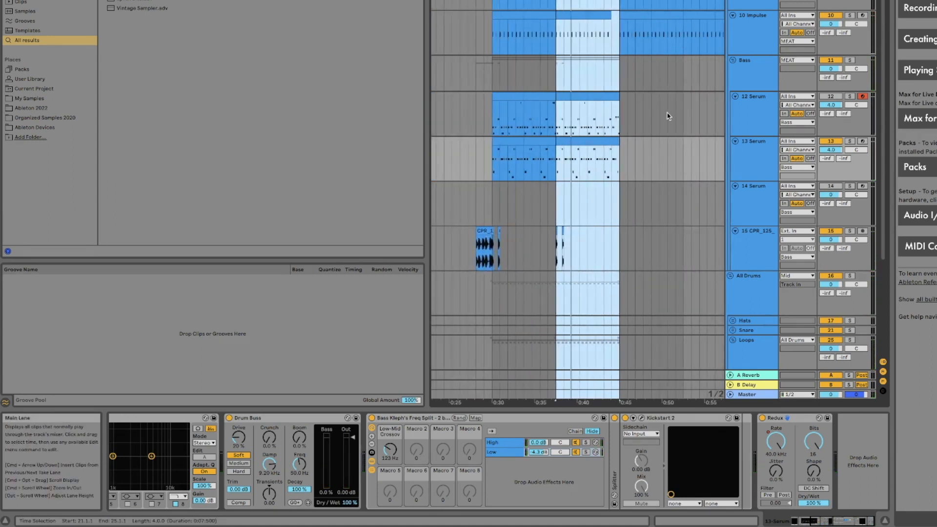
scroll(668, 116, down, 10)
scroll(669, 116, up, 14)
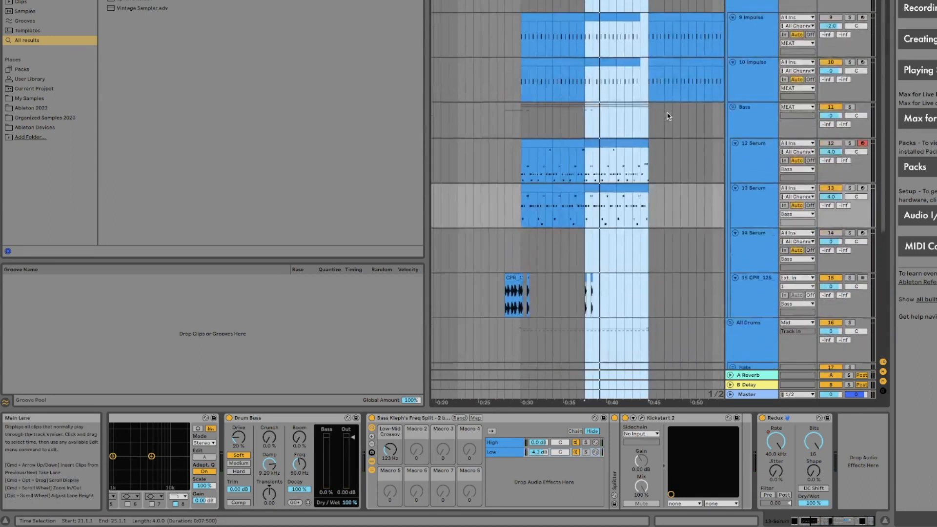
drag(592, 1, 529, 1)
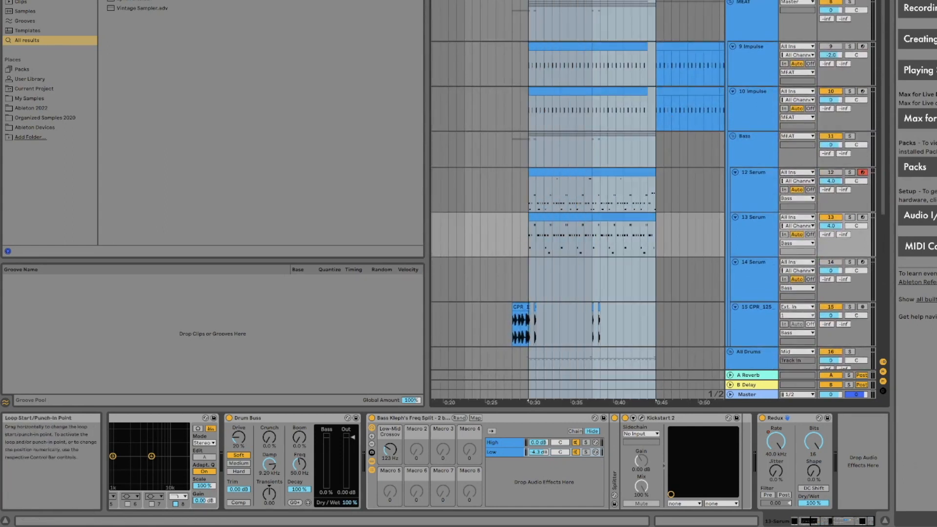
scroll(742, 116, down, 8)
scroll(742, 116, up, 2)
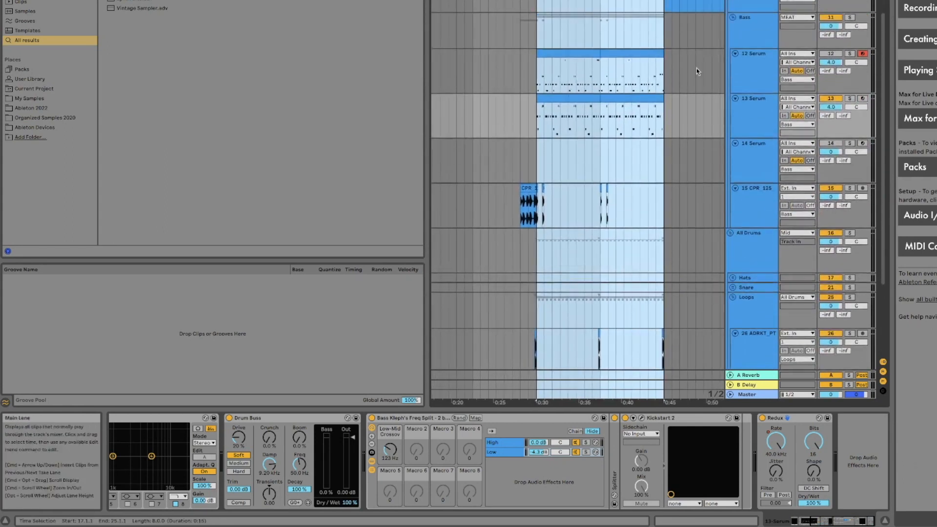
click(750, 120)
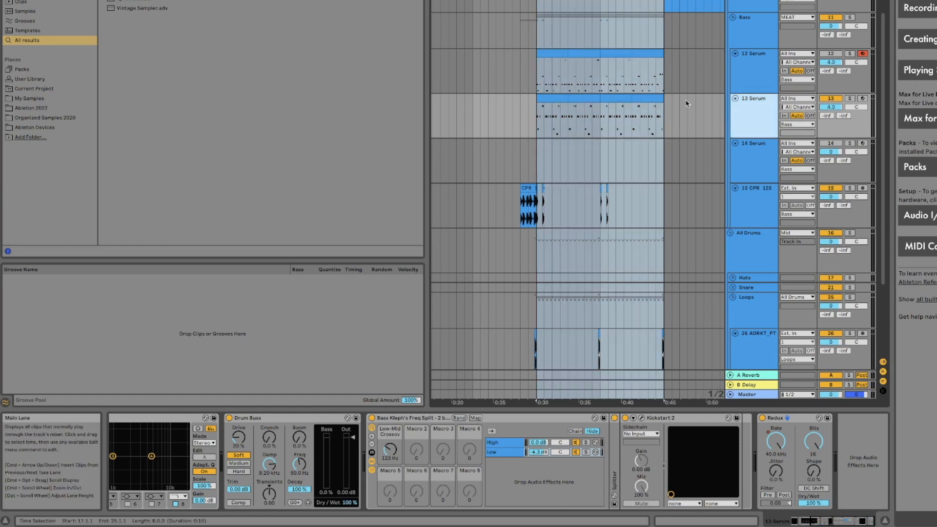